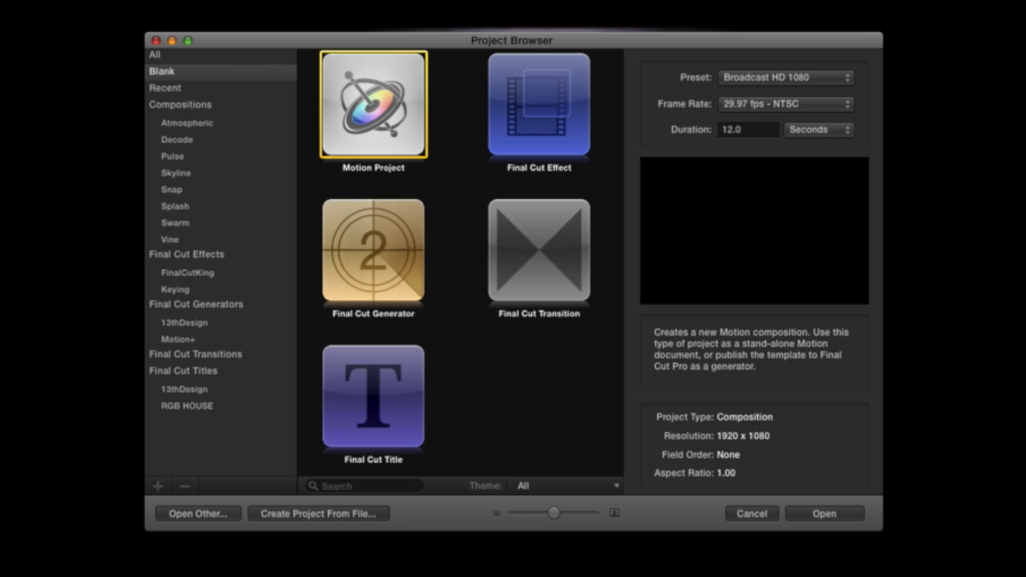
Step: Set the new Motion project's frame rate to 30 fps and open the project
click(849, 105)
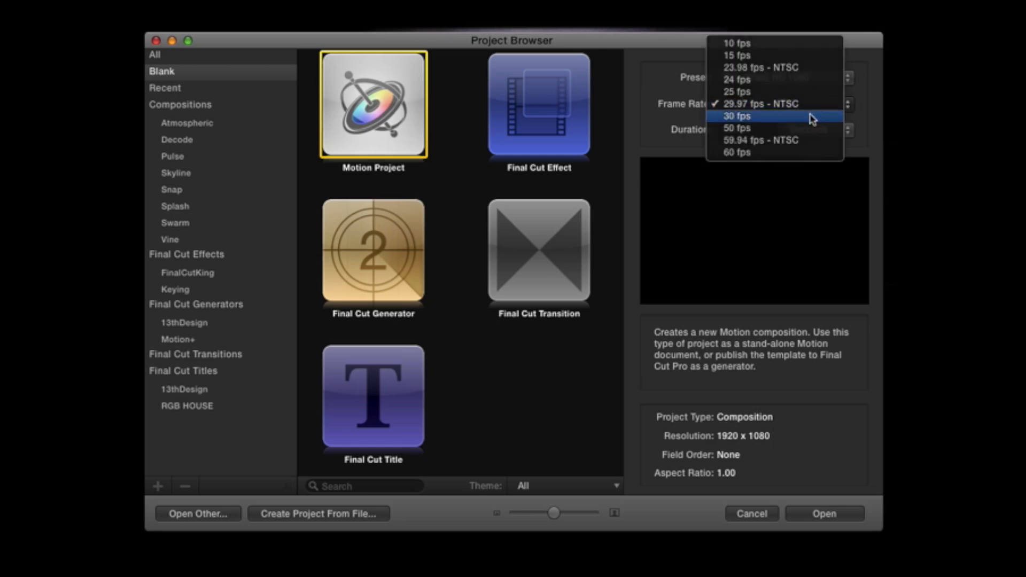
click(813, 119)
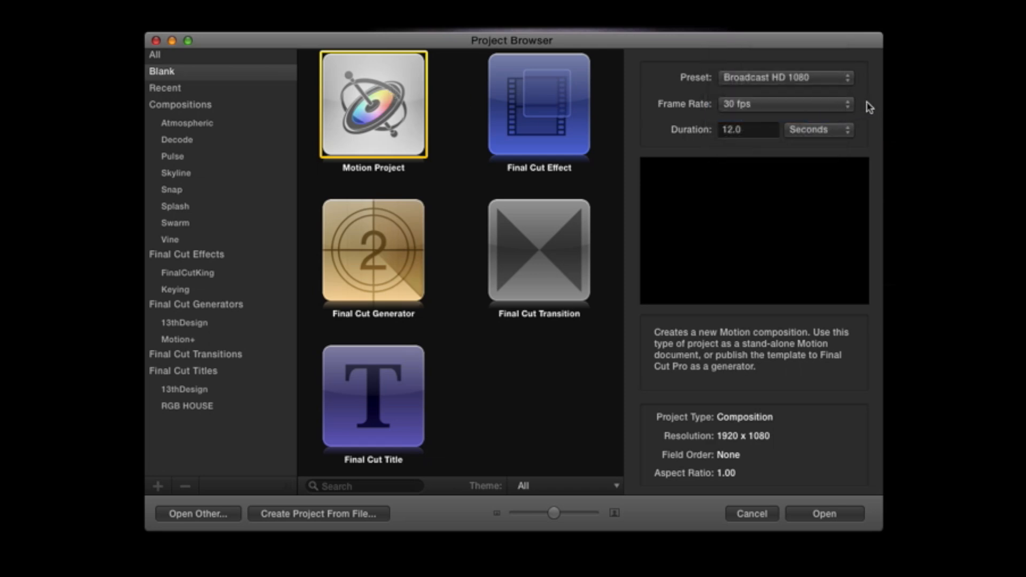
double_click(747, 130)
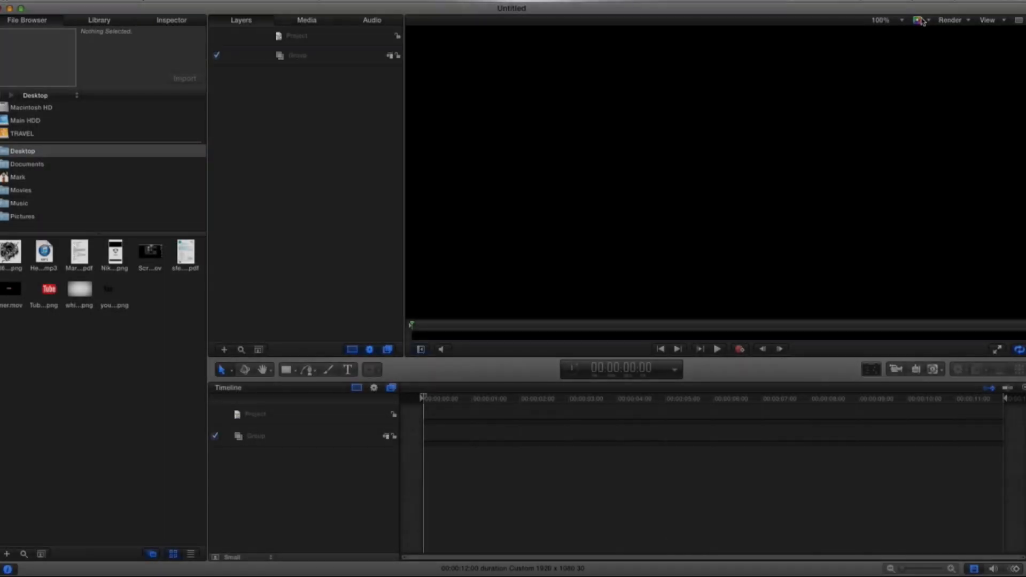
Step: Import white_BG_vignette.png from the Desktop folder into the project
click(898, 22)
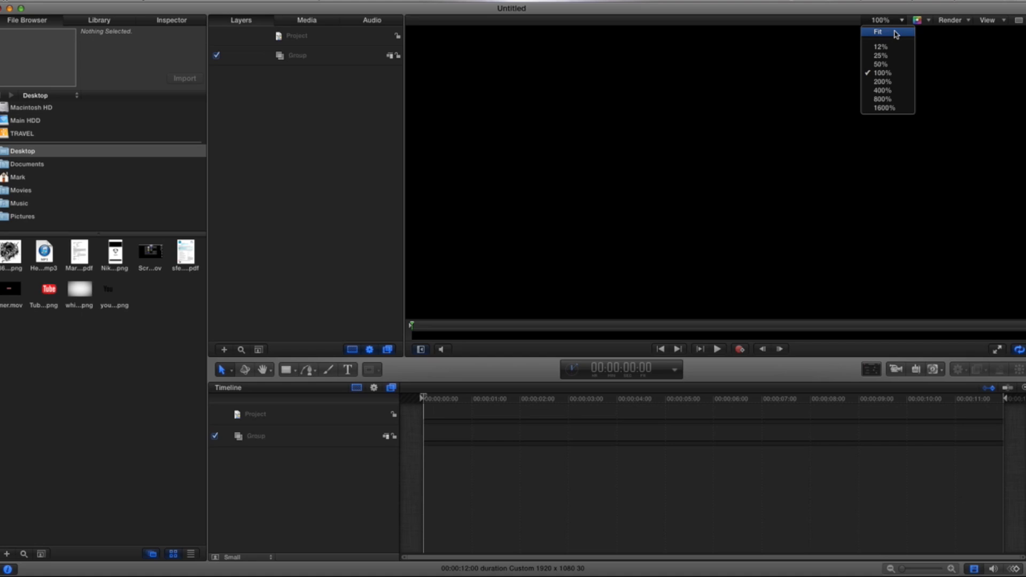
click(897, 22)
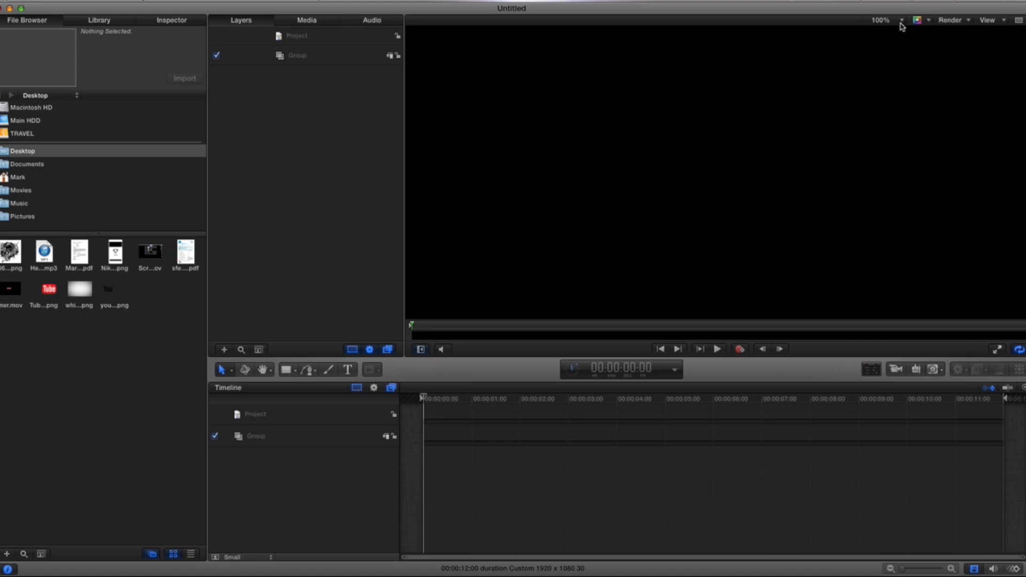
click(897, 21)
click(878, 32)
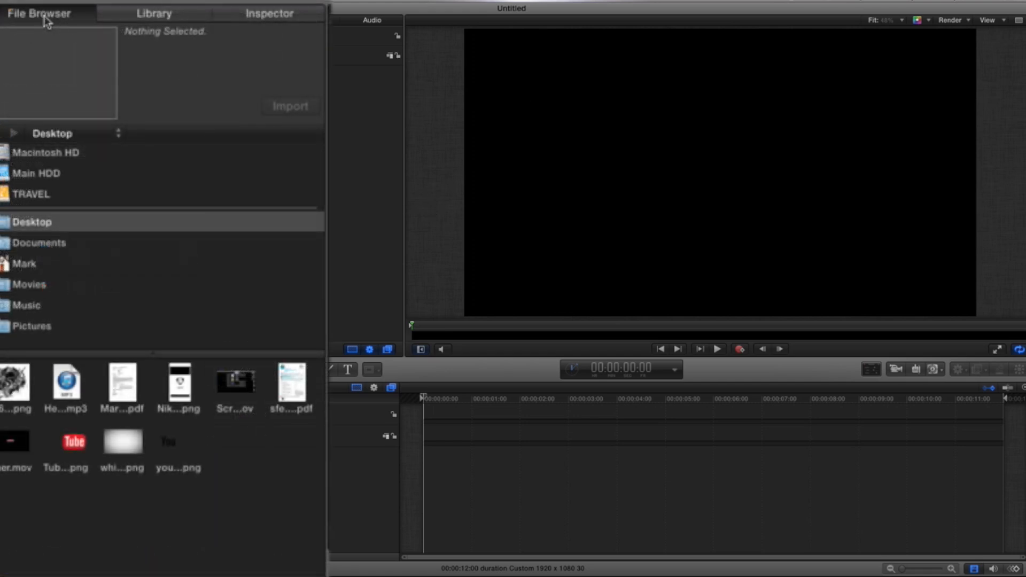
click(48, 223)
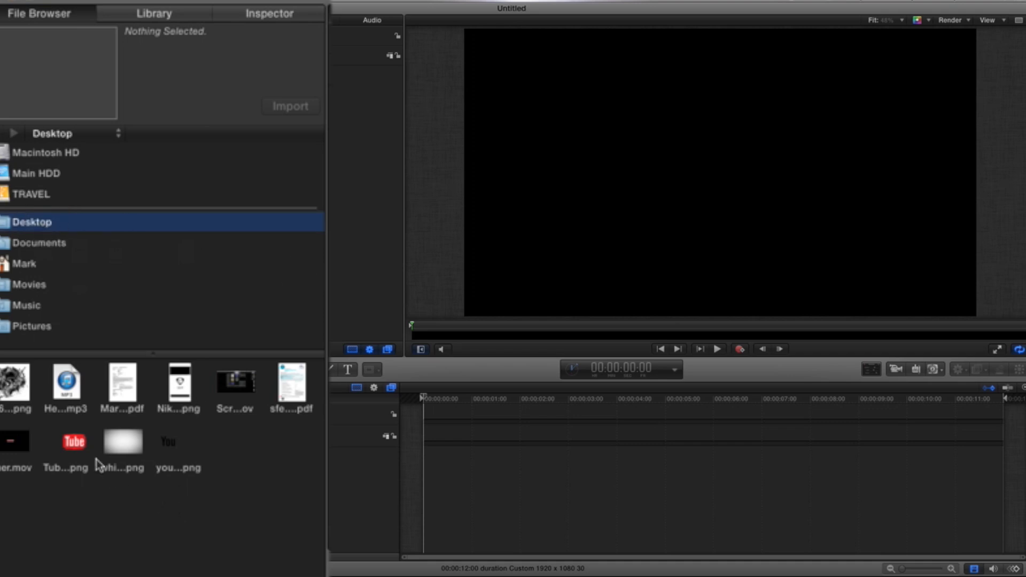
click(126, 447)
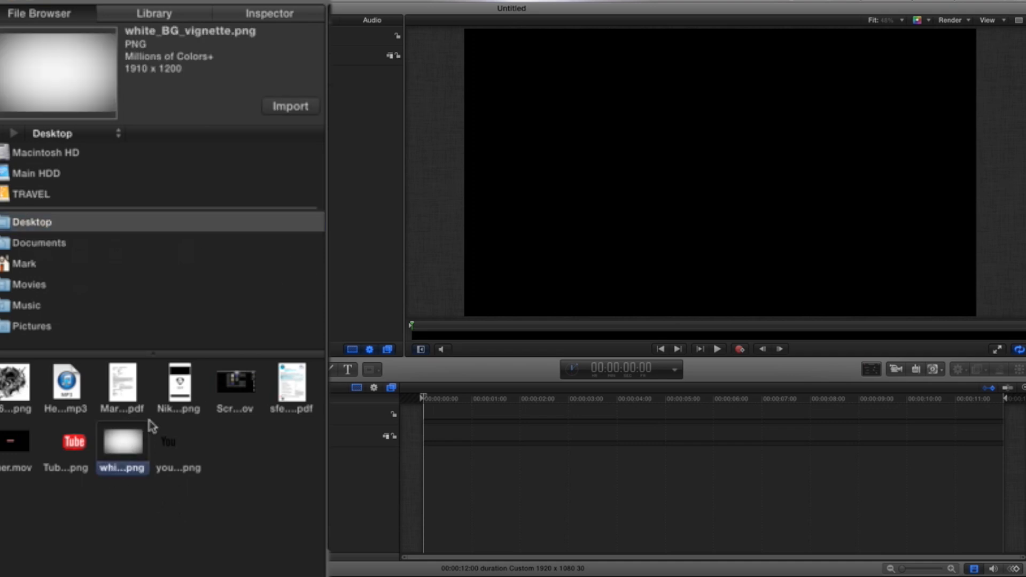
click(285, 107)
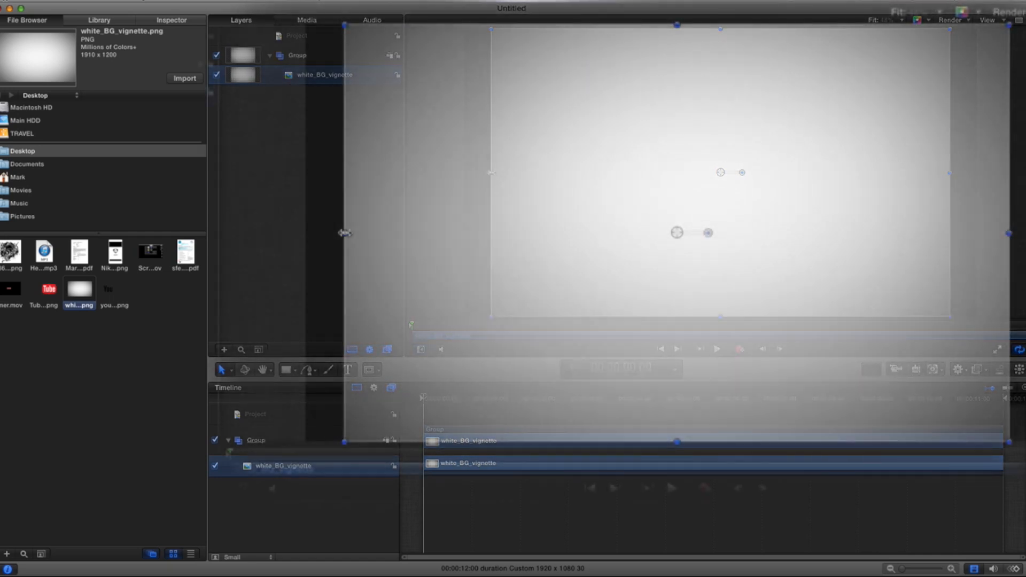
Step: Stretch the background image's left, right, top and bottom edges outward so it covers the whole canvas
drag(344, 233, 295, 234)
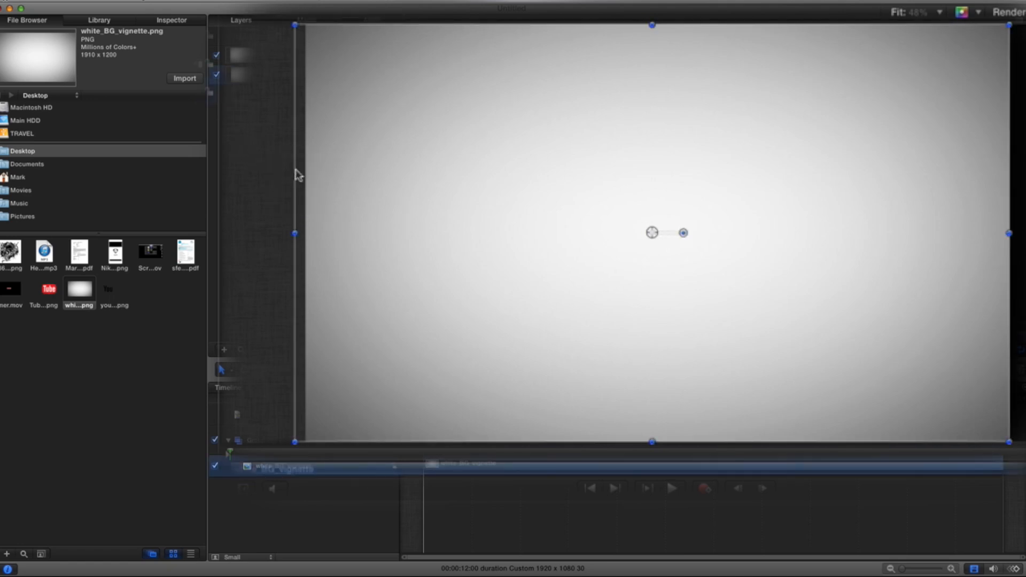
drag(1009, 233, 1025, 234)
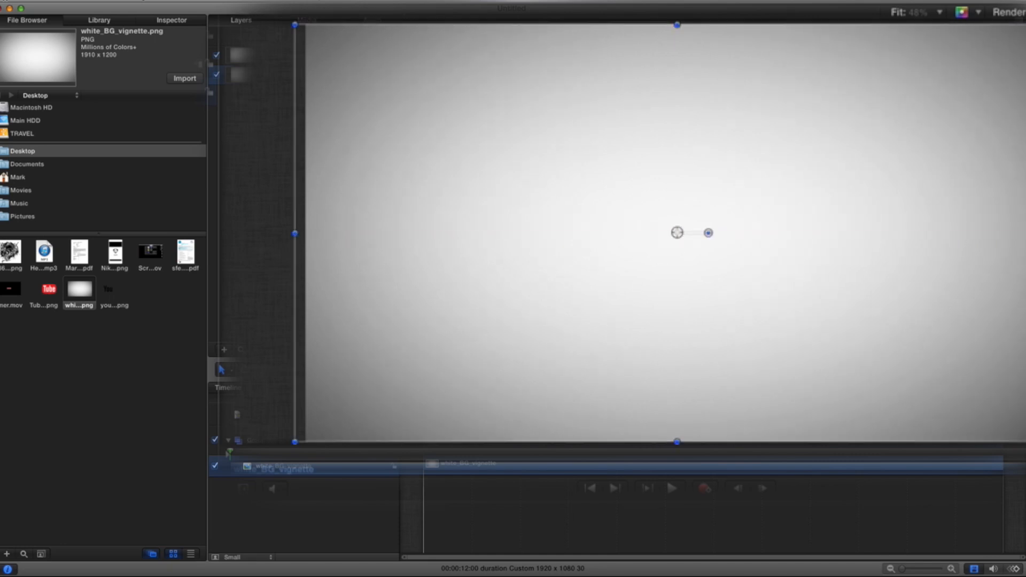
click(678, 24)
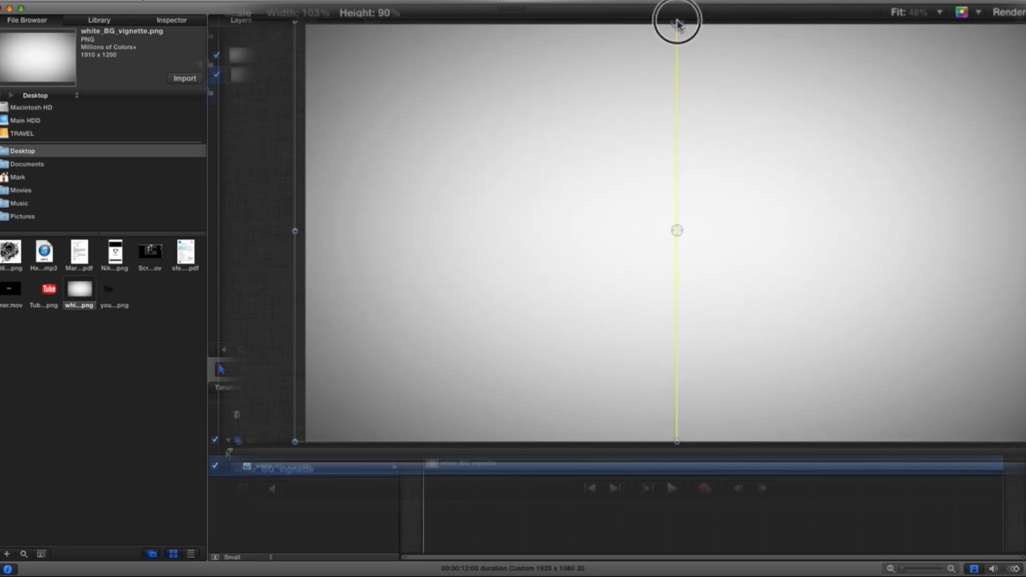
drag(676, 21, 677, 14)
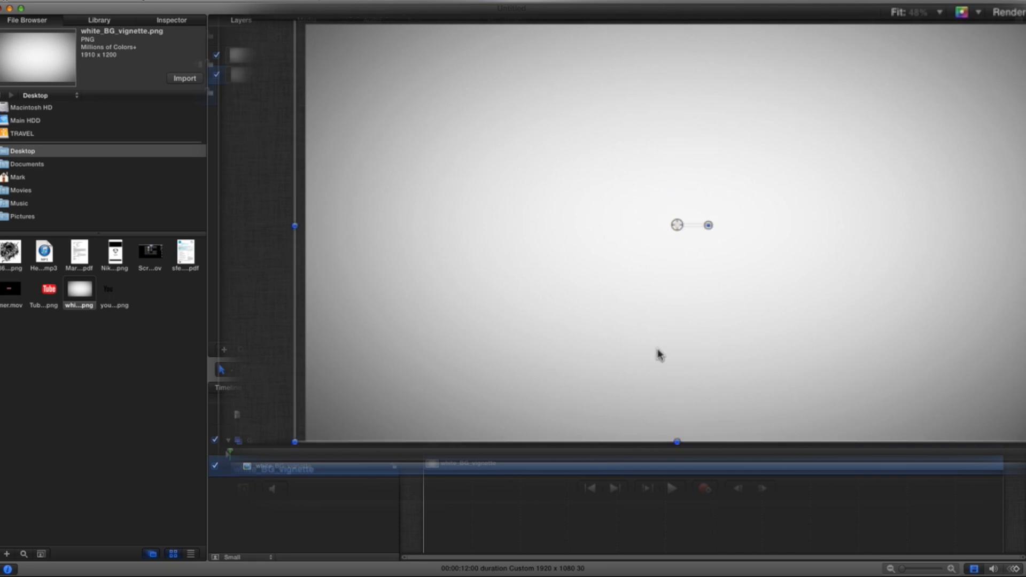
drag(678, 442, 677, 454)
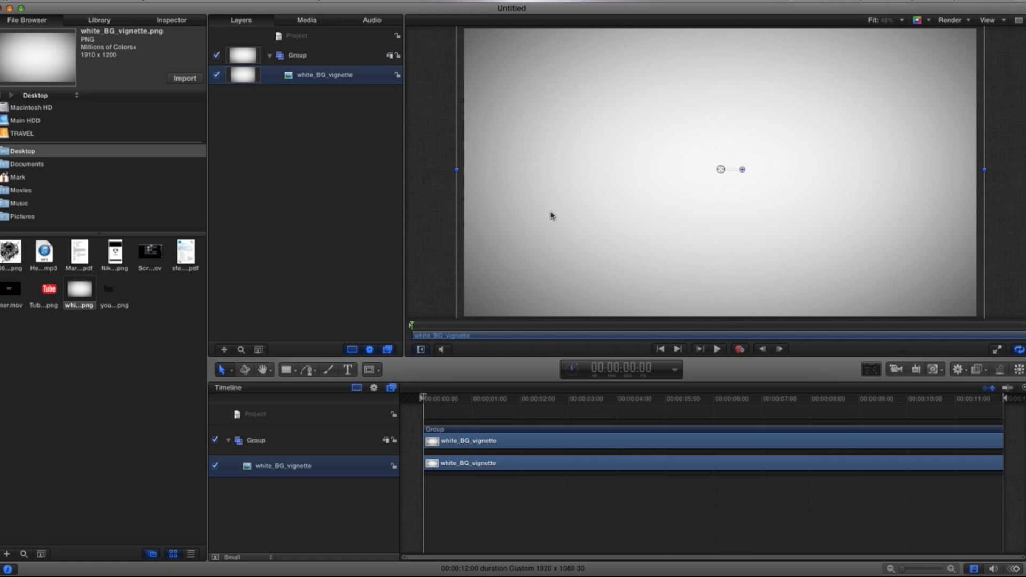
Step: Import youlogo.png and Tube_logo.png from the Desktop into the project
click(109, 296)
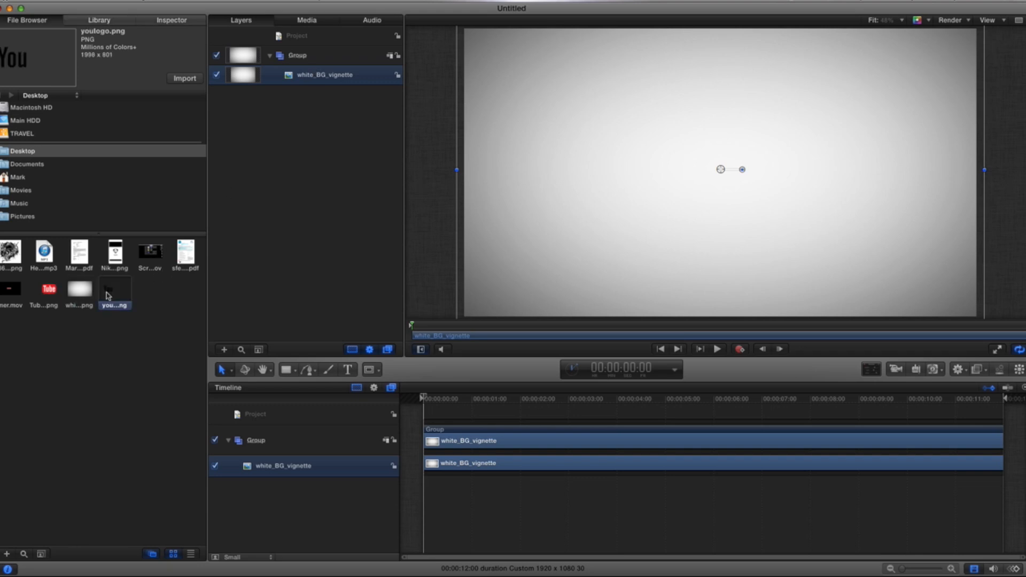
click(184, 79)
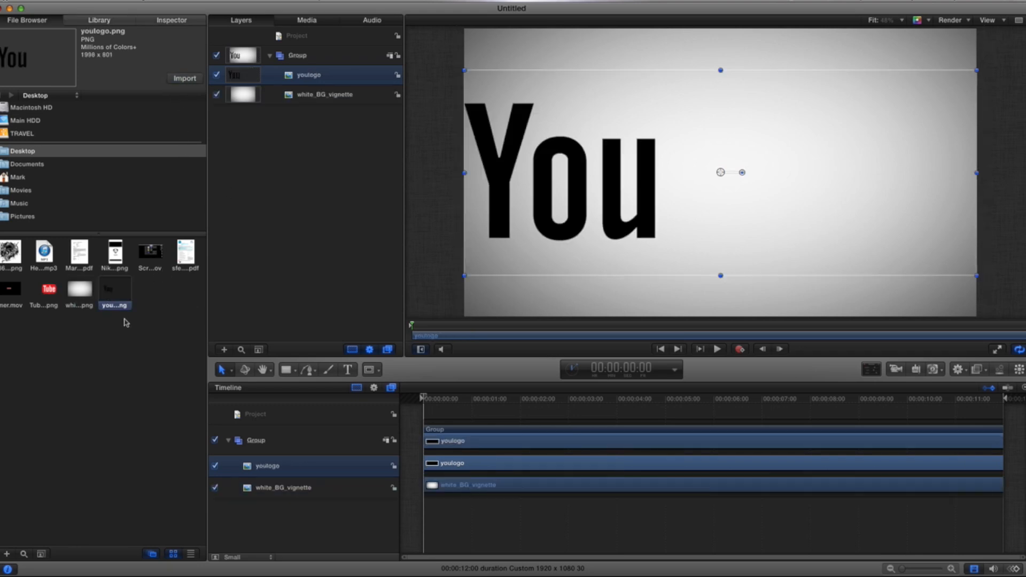
click(54, 292)
click(187, 80)
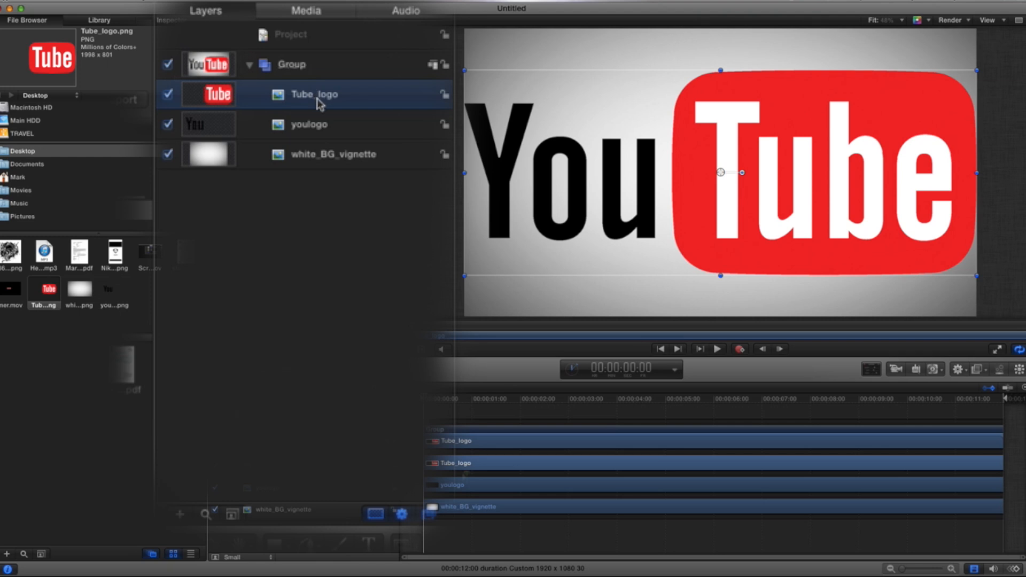
Step: Scale both logo layers down together and move them to the upper centre of the canvas
shift+click(325, 125)
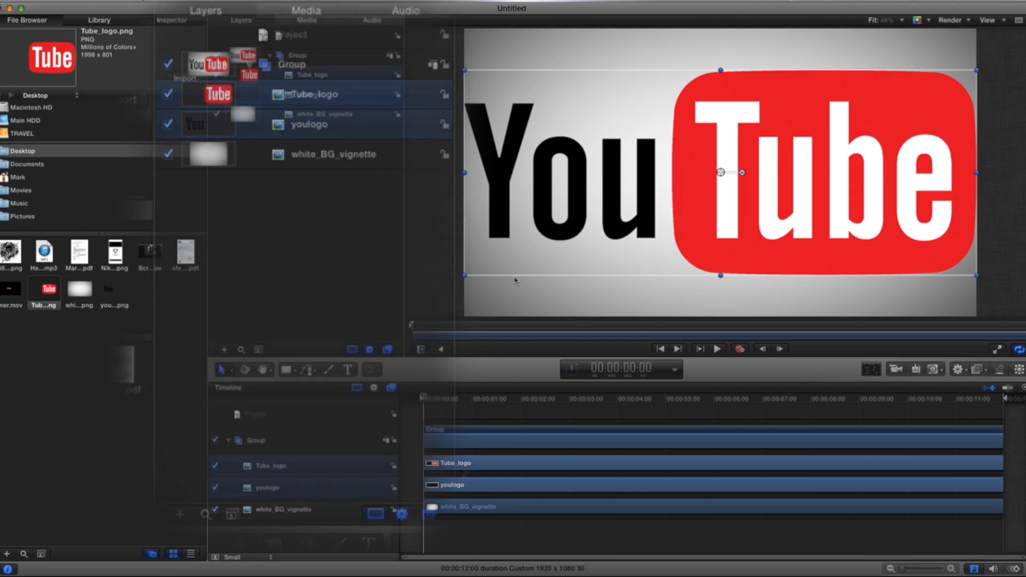
drag(465, 276, 695, 194)
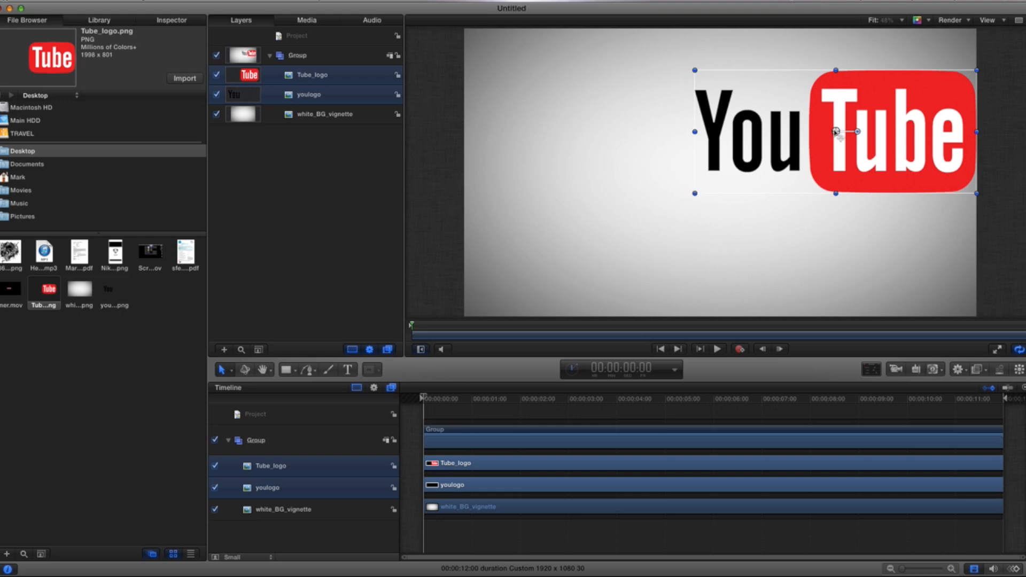
drag(837, 132, 692, 114)
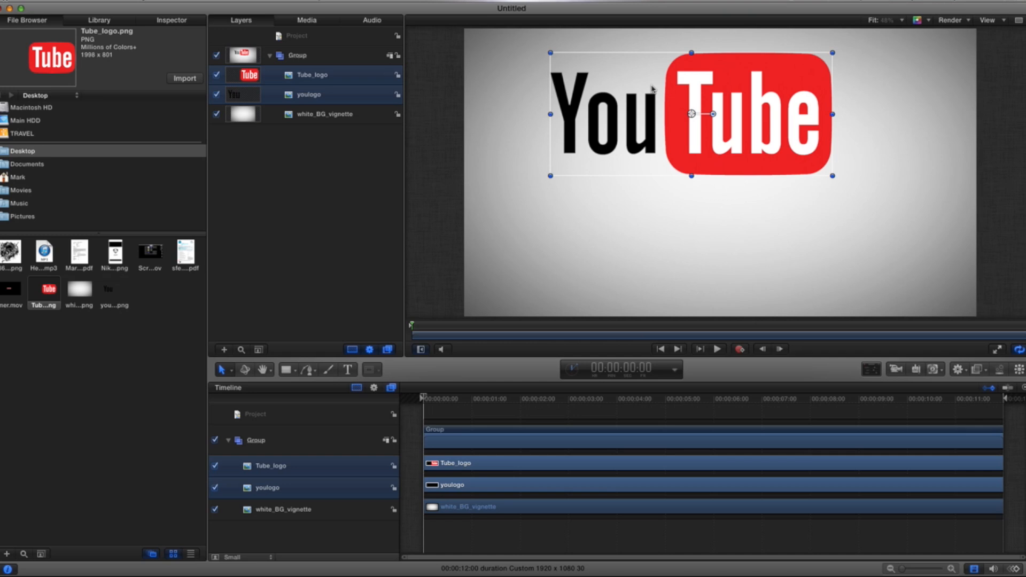
click(695, 251)
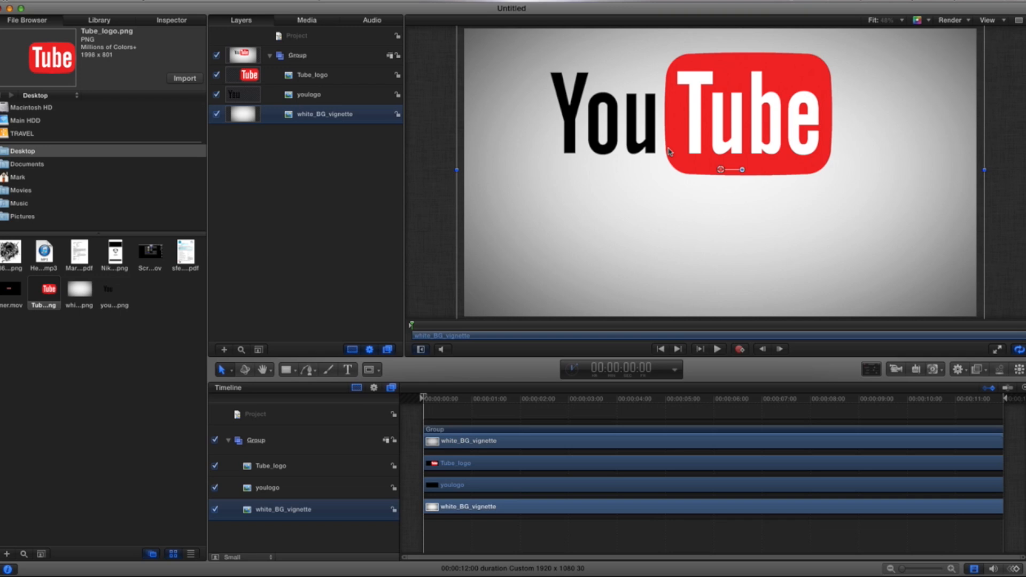
Step: Select the background layer and examine its Transform and Blending properties in the Inspector
click(315, 114)
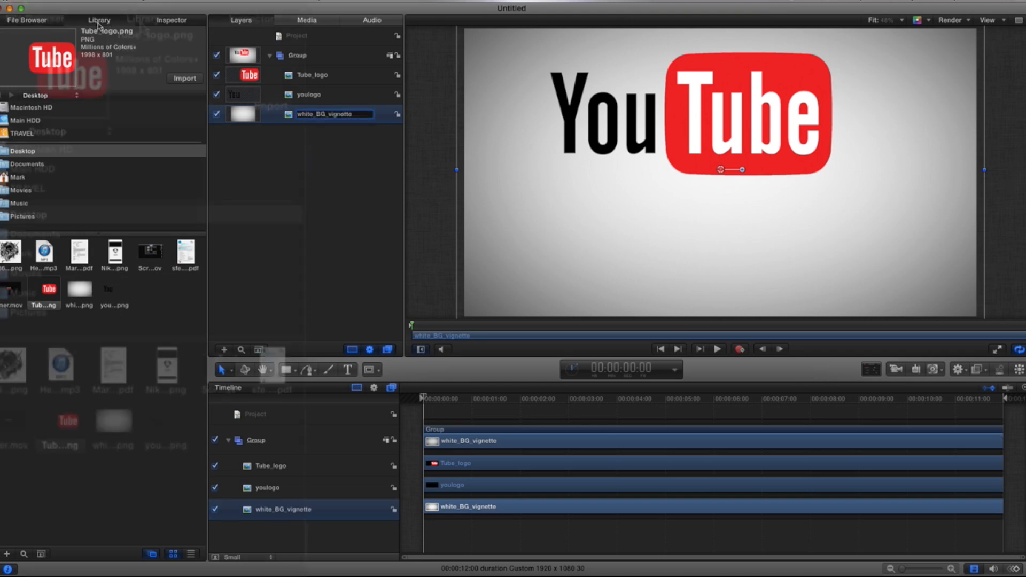
click(98, 21)
click(171, 20)
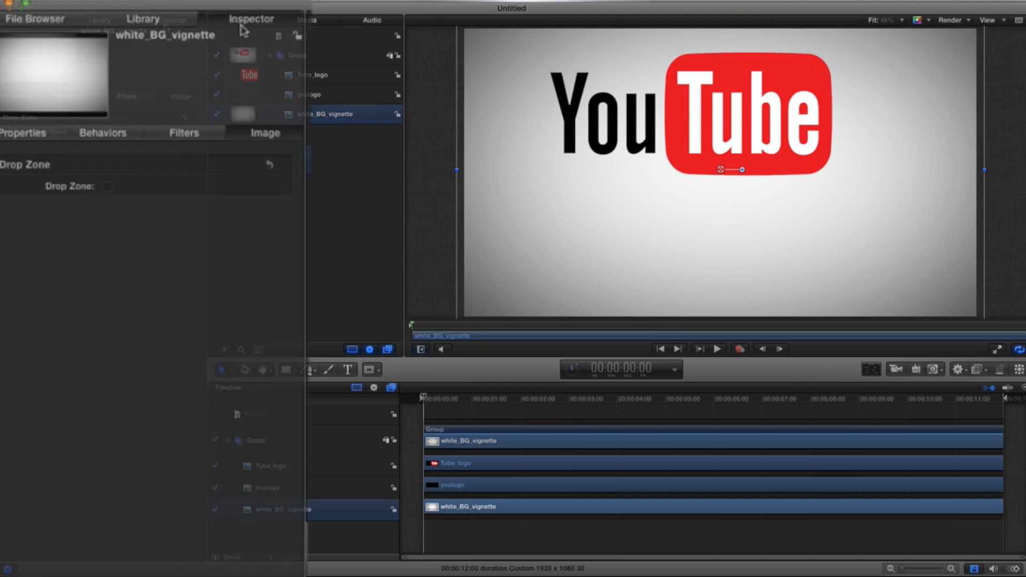
click(27, 132)
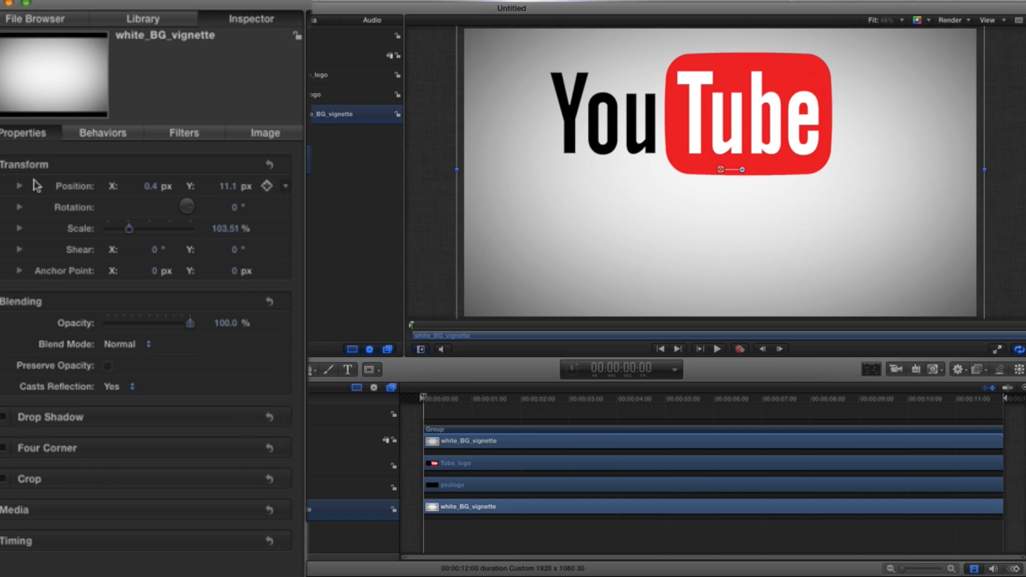
click(245, 165)
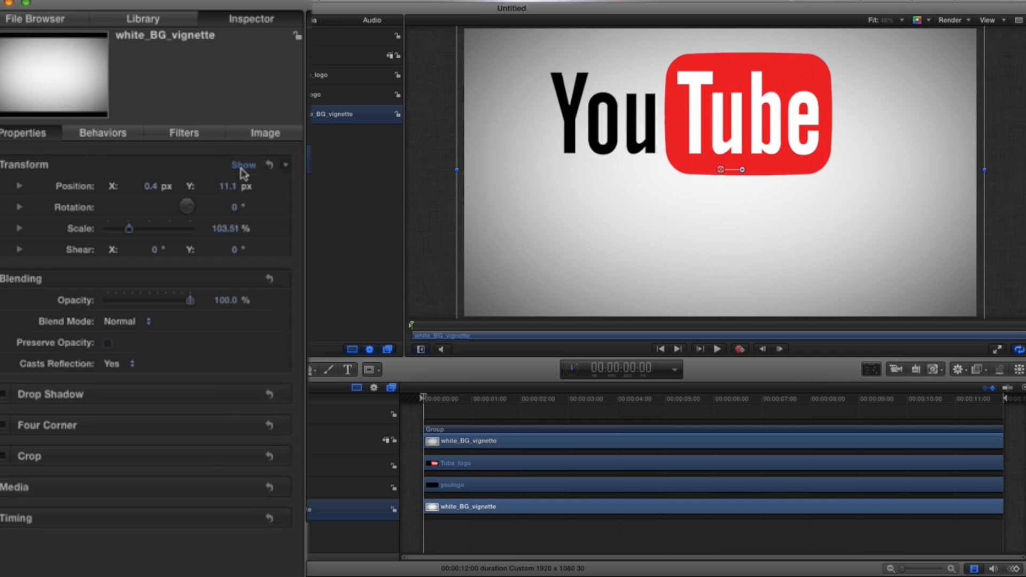
click(252, 198)
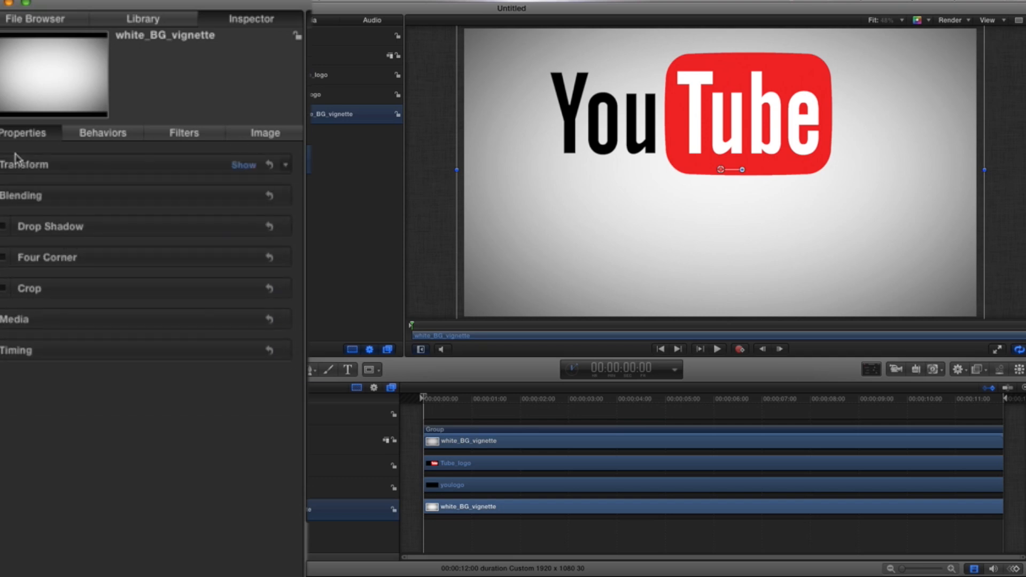
click(249, 166)
click(244, 303)
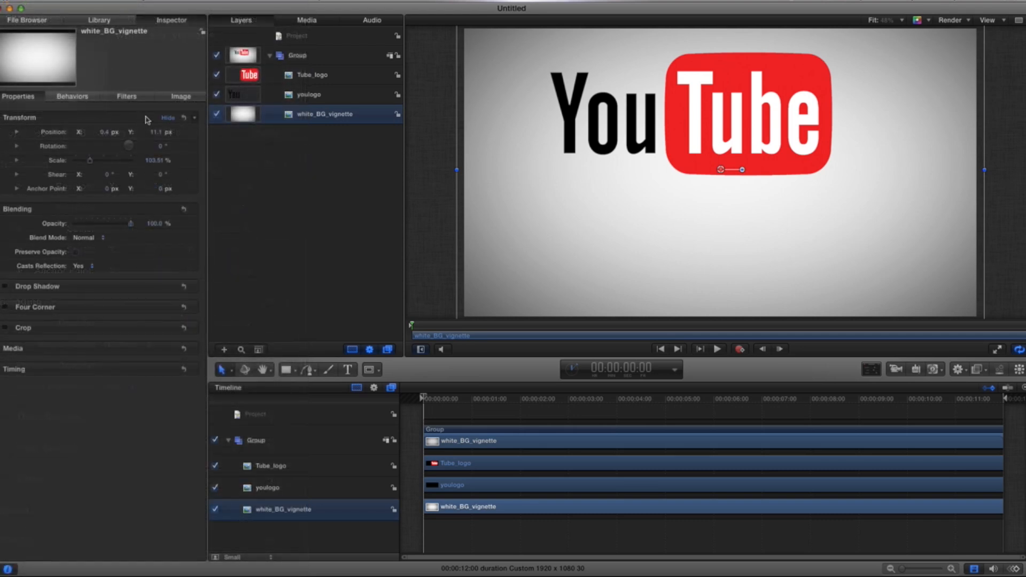
Step: Add a camera to the project and switch the existing groups to 3D
click(276, 34)
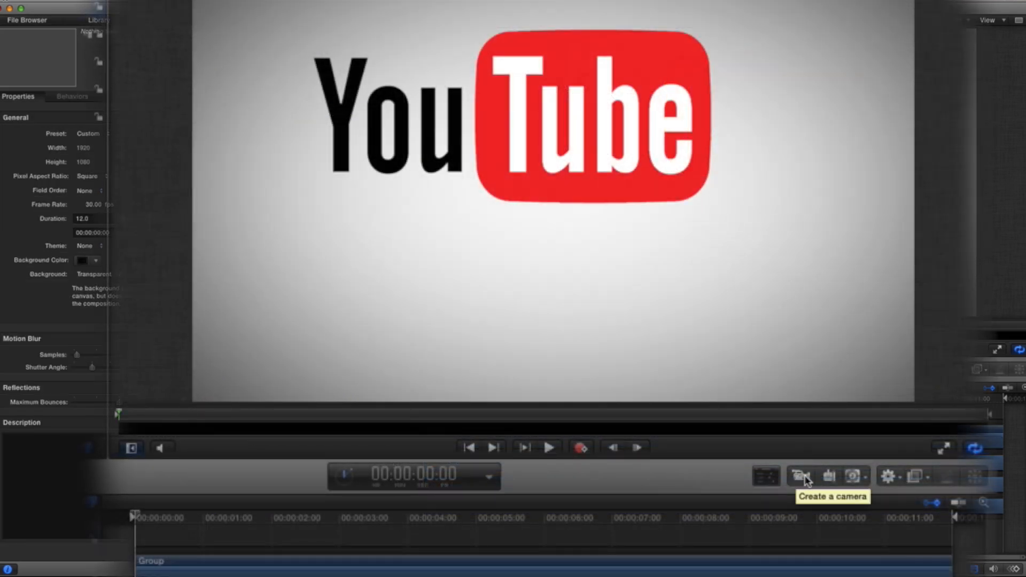
click(805, 478)
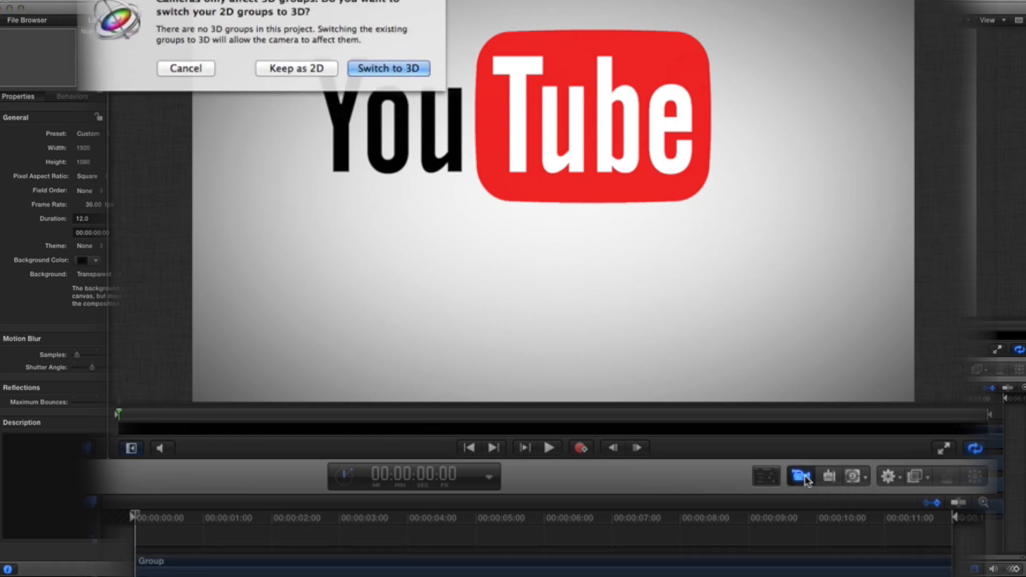
click(389, 68)
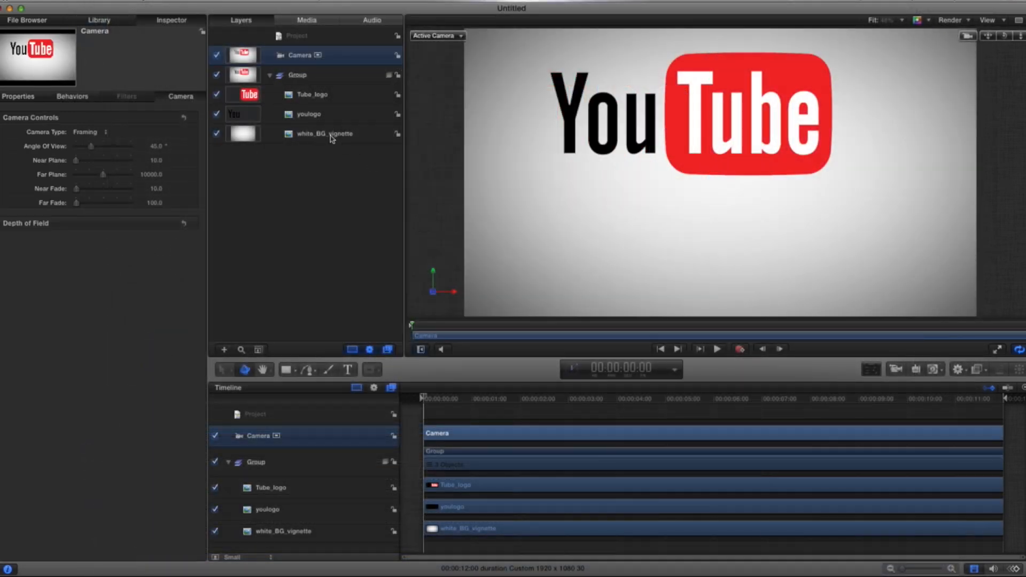
Step: Enable Reflection on the white_BG_vignette layer and show its reflection settings
click(331, 138)
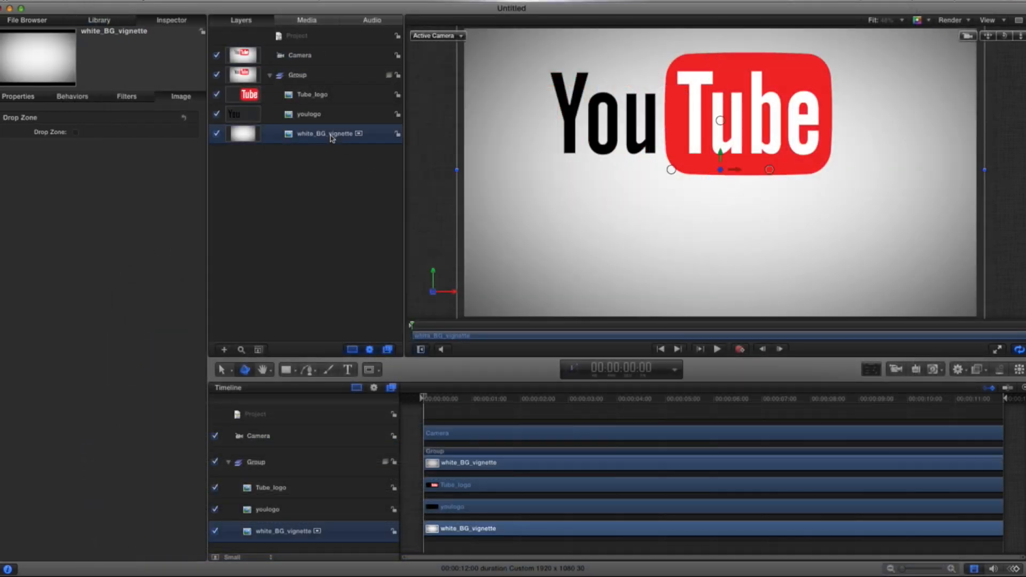
click(27, 98)
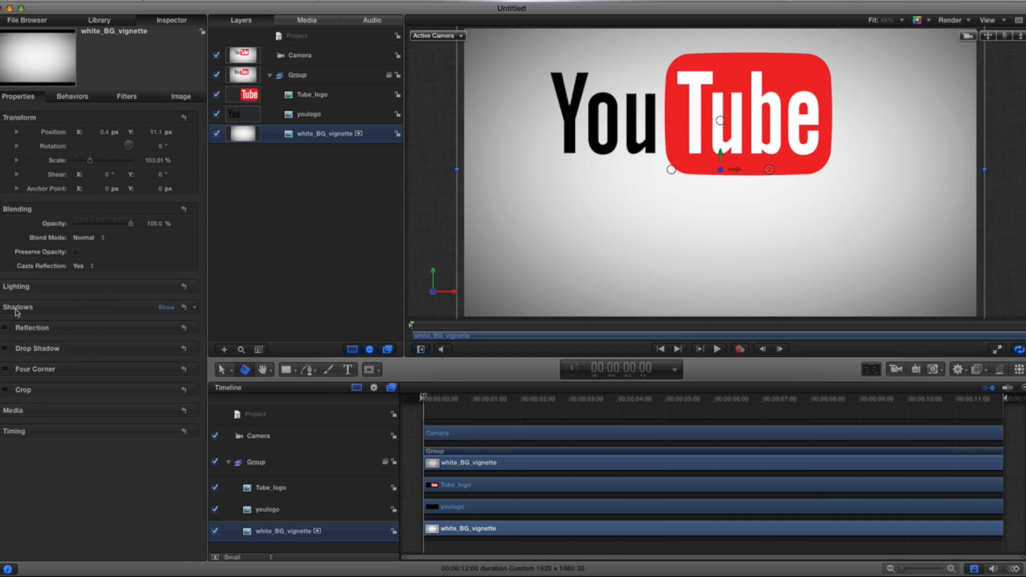
click(6, 328)
click(163, 329)
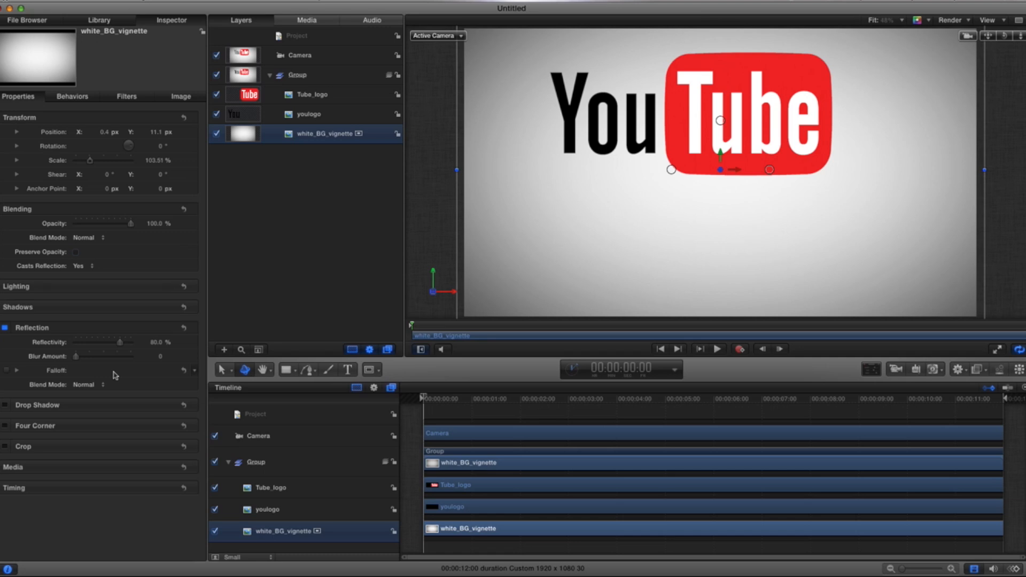
Step: Select the camera and switch the viewer to the Right view
click(319, 61)
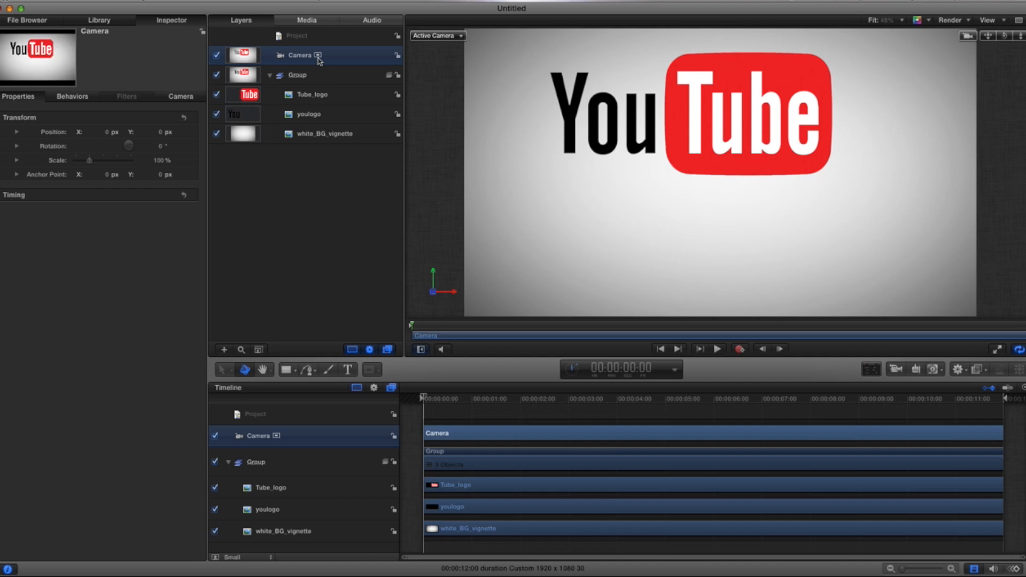
click(440, 38)
click(419, 63)
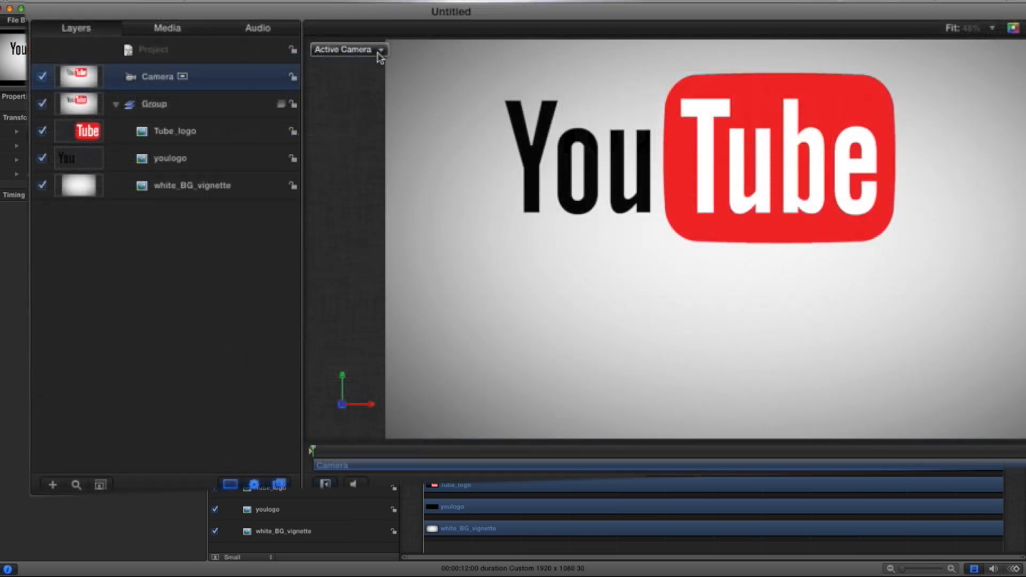
click(381, 51)
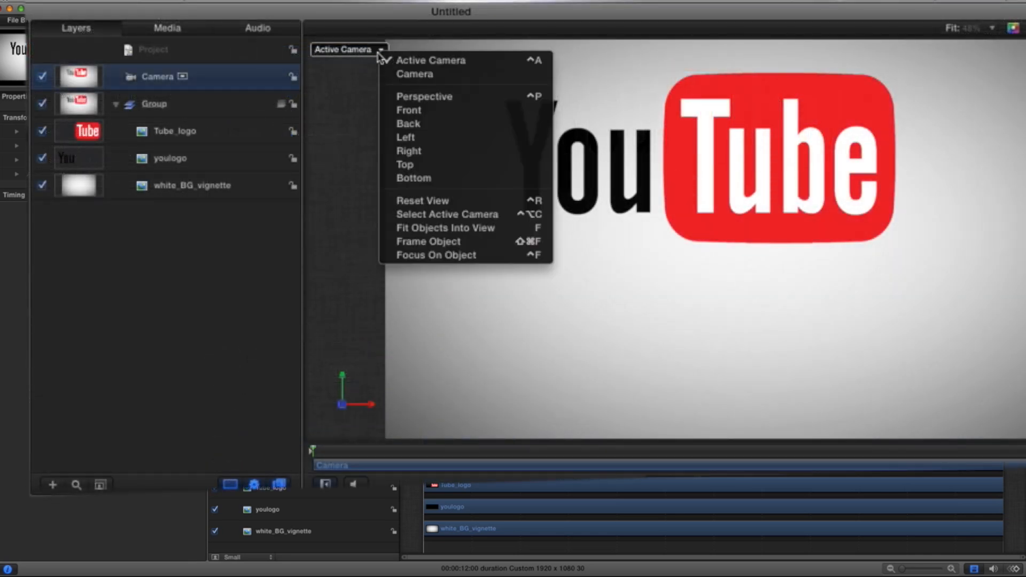
click(416, 153)
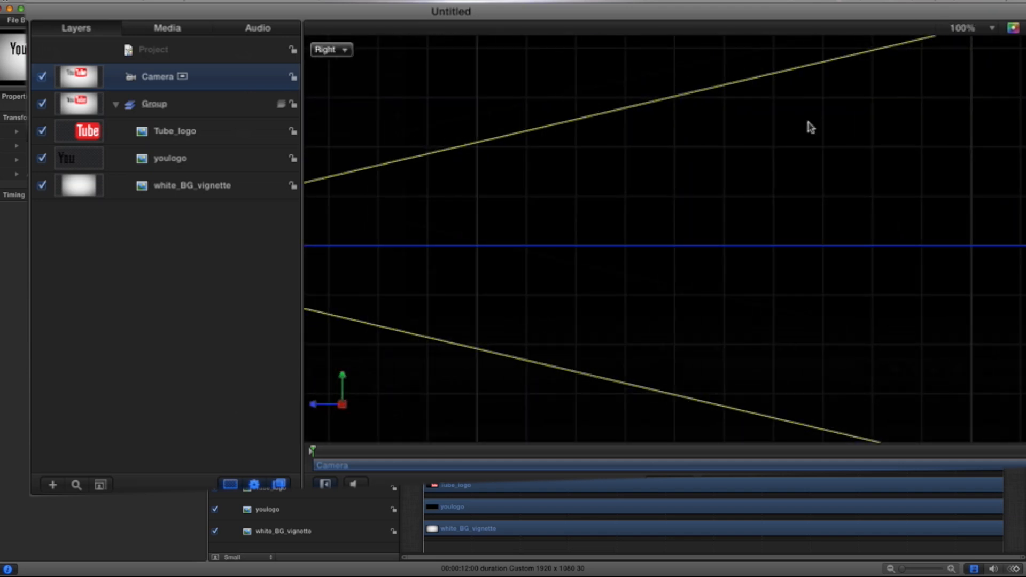
scroll(795, 118, left, 10)
scroll(796, 126, left, 2)
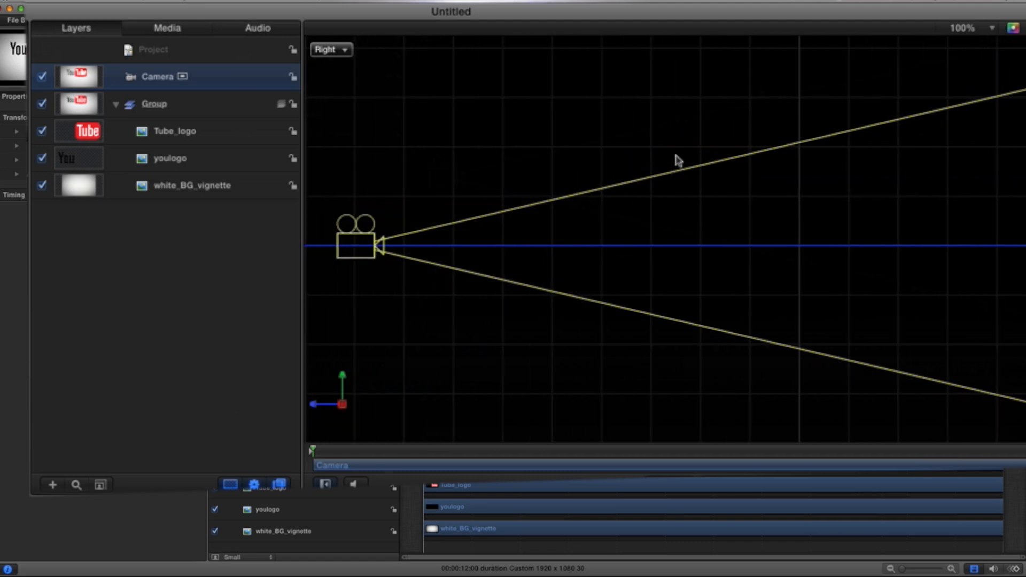
click(345, 51)
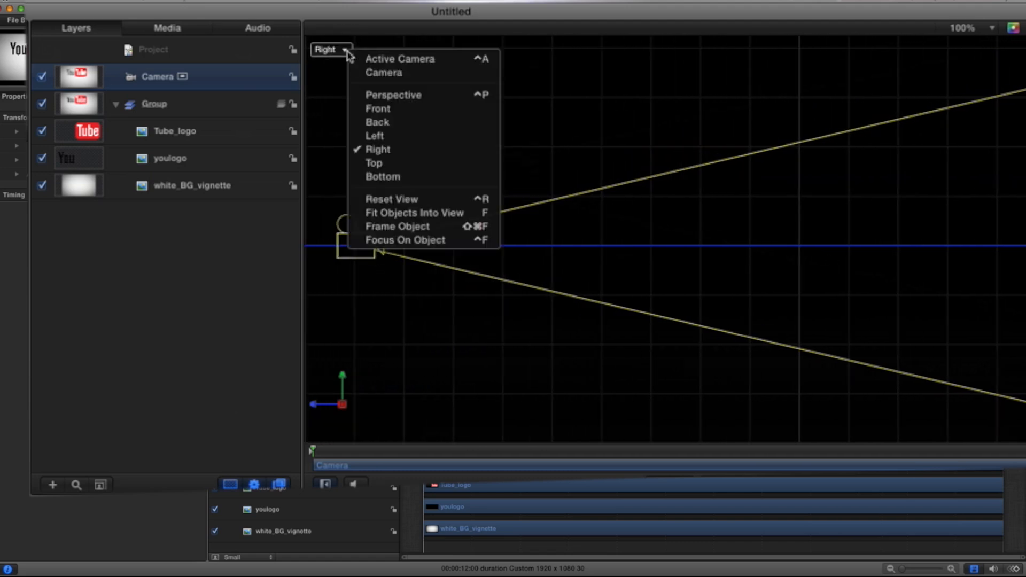
click(359, 58)
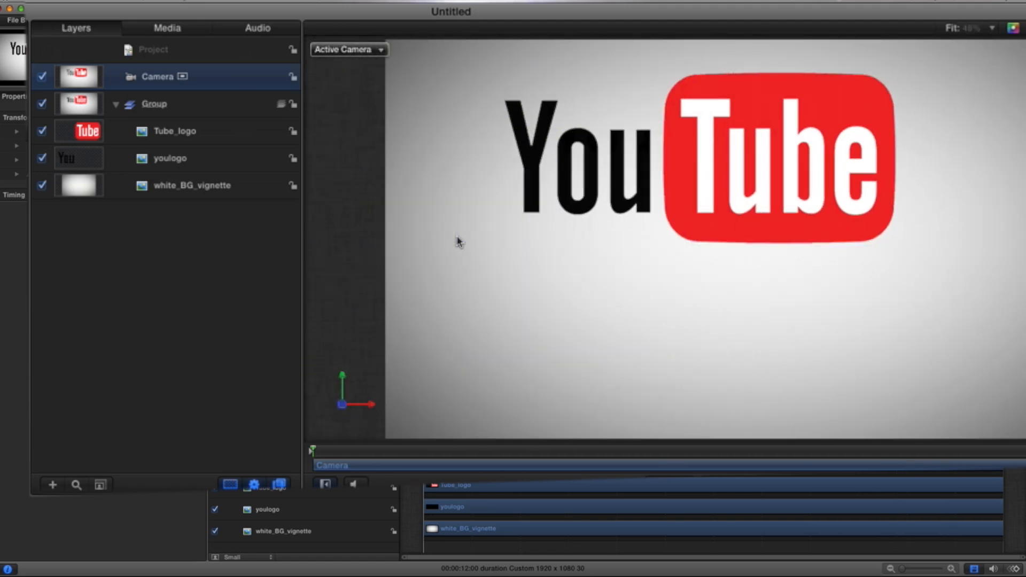
click(380, 49)
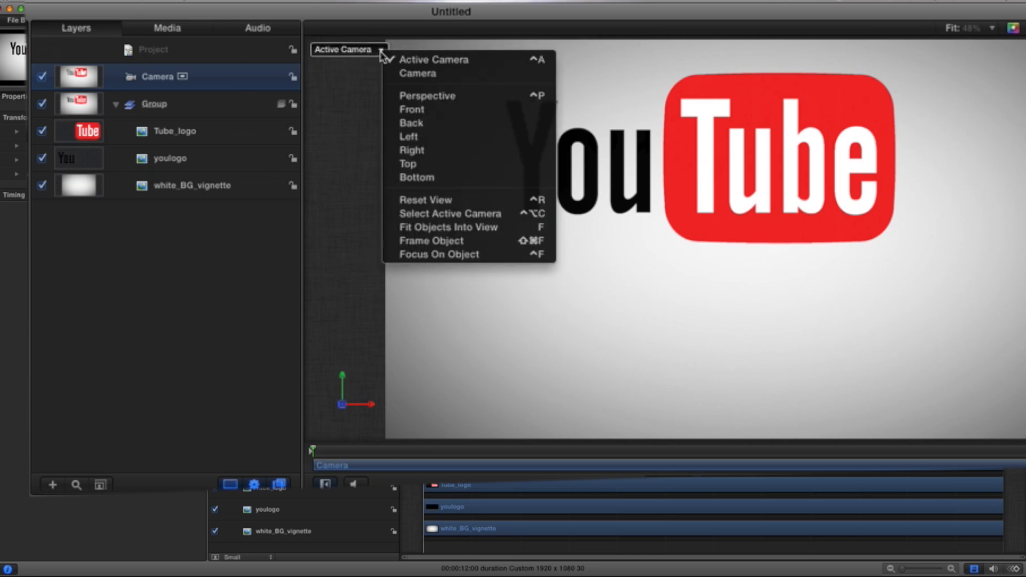
click(424, 150)
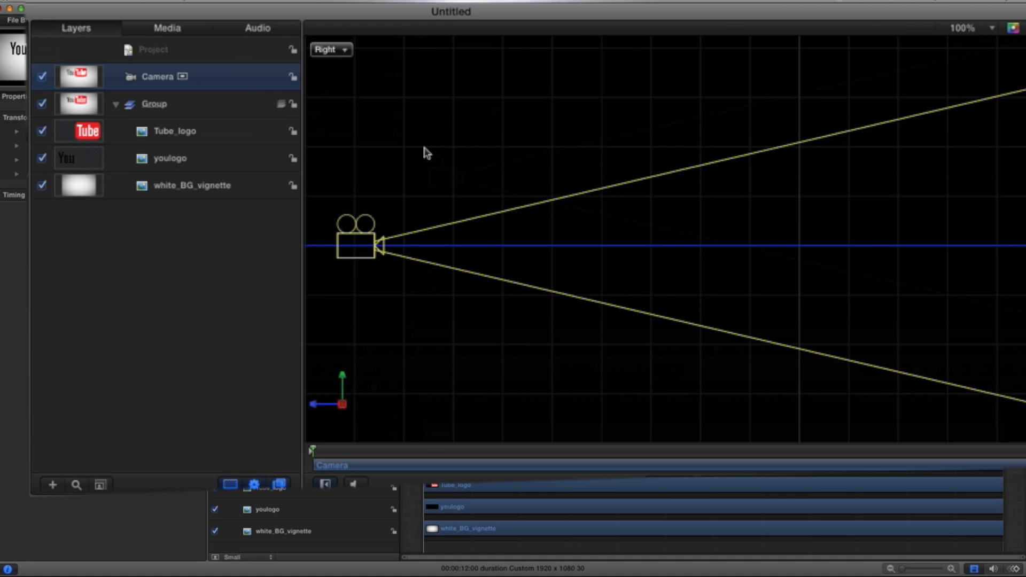
Step: Select both the Tube_logo and youlogo layers and move them slightly toward the camera along the Z axis
scroll(633, 222, right, 5)
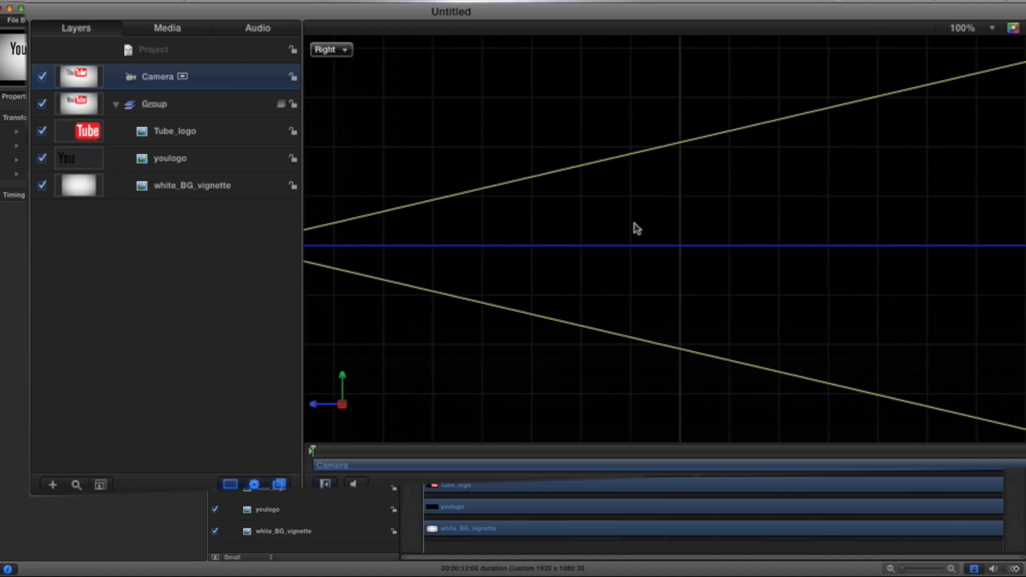
scroll(634, 226, right, 10)
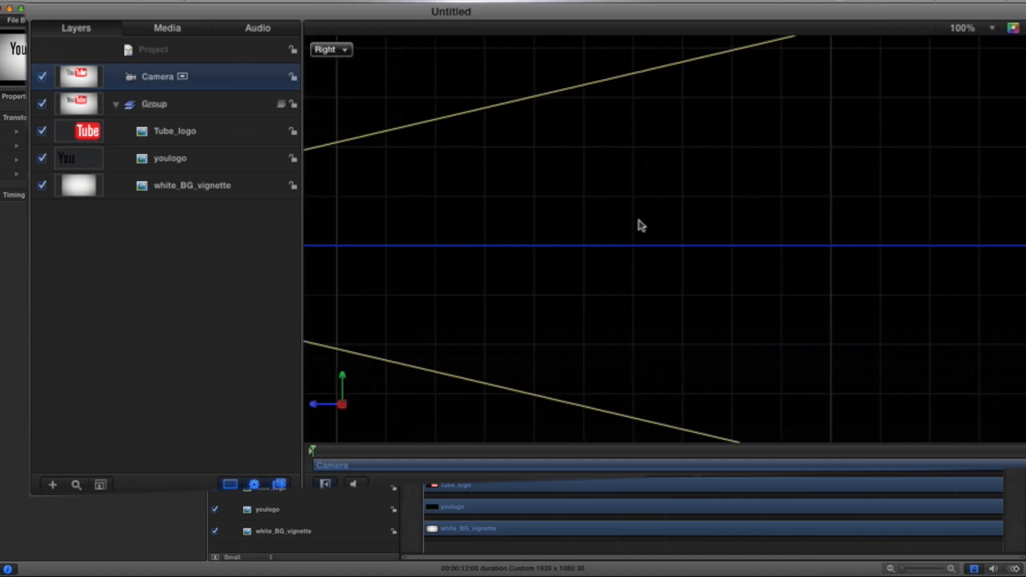
scroll(636, 219, right, 10)
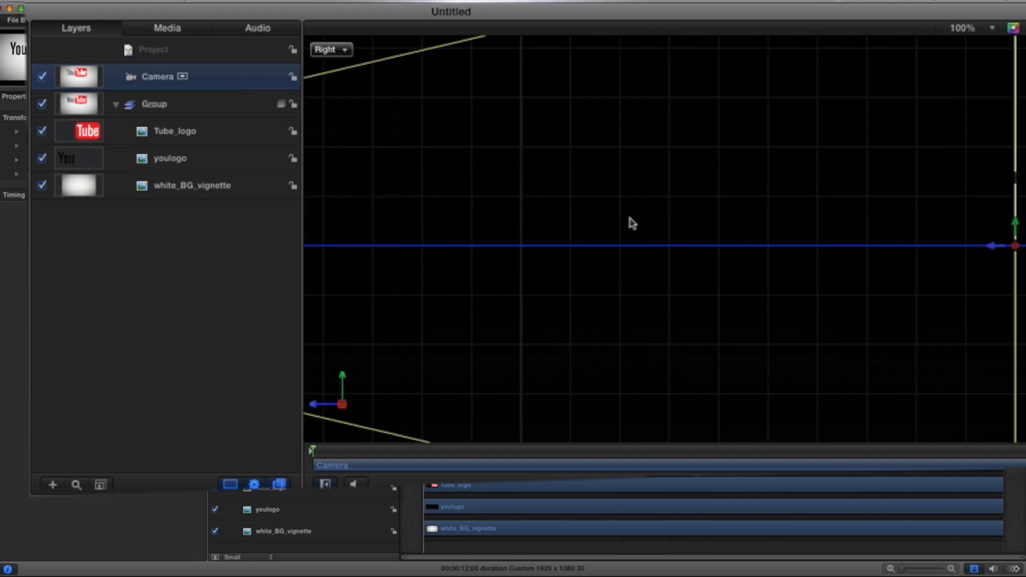
scroll(630, 223, right, 2)
scroll(631, 225, right, 2)
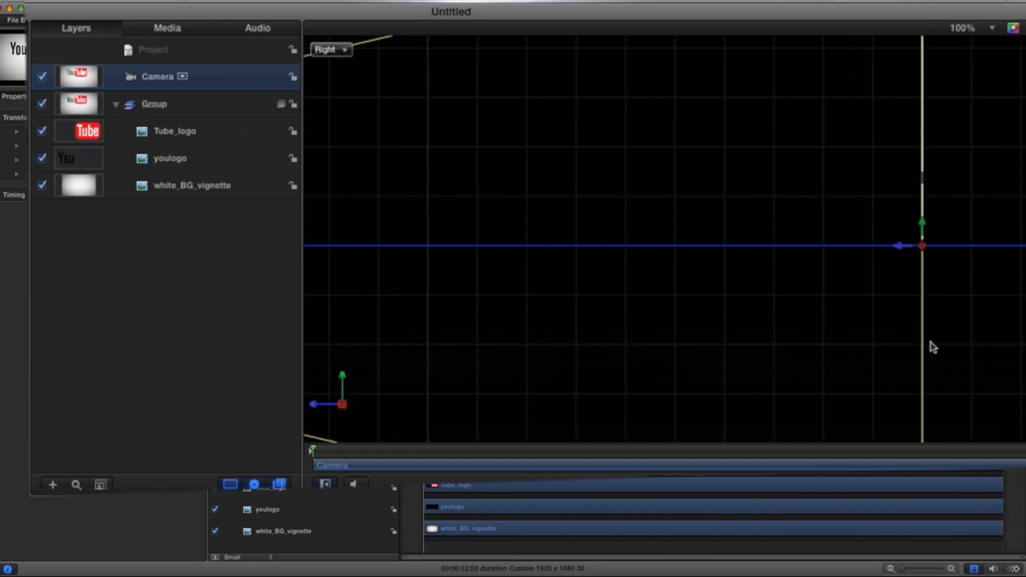
click(212, 142)
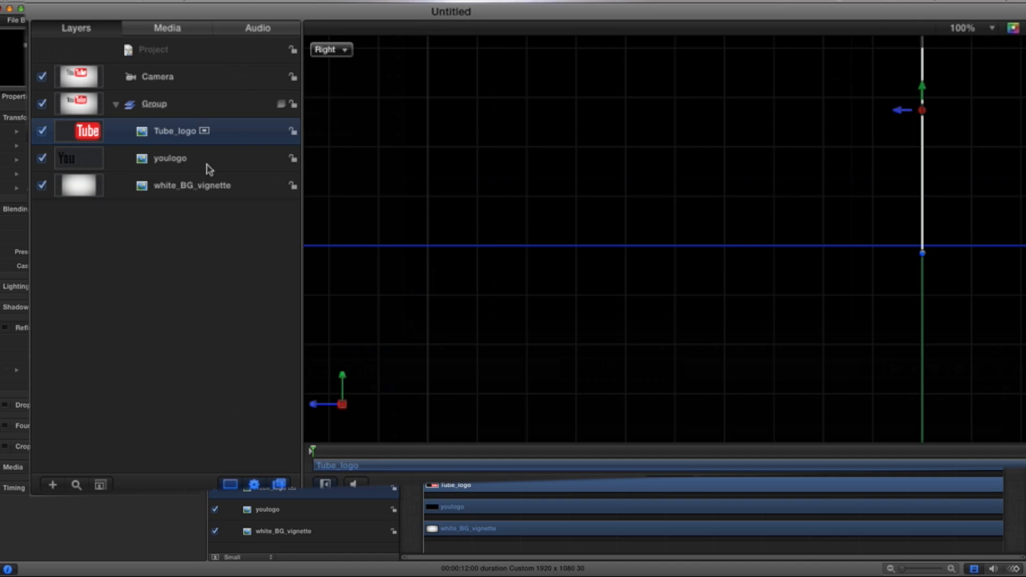
shift+click(209, 166)
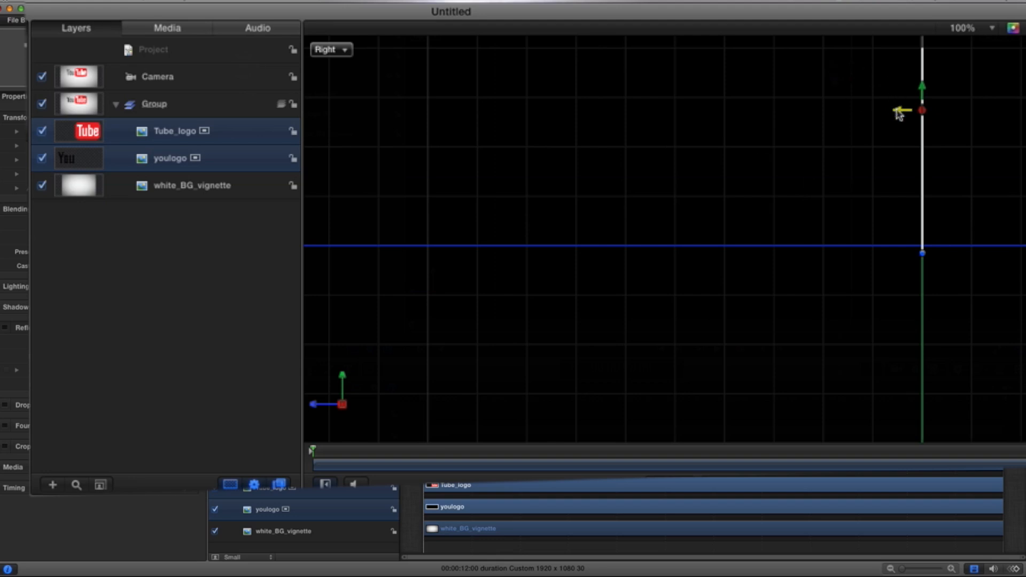
drag(899, 112, 873, 113)
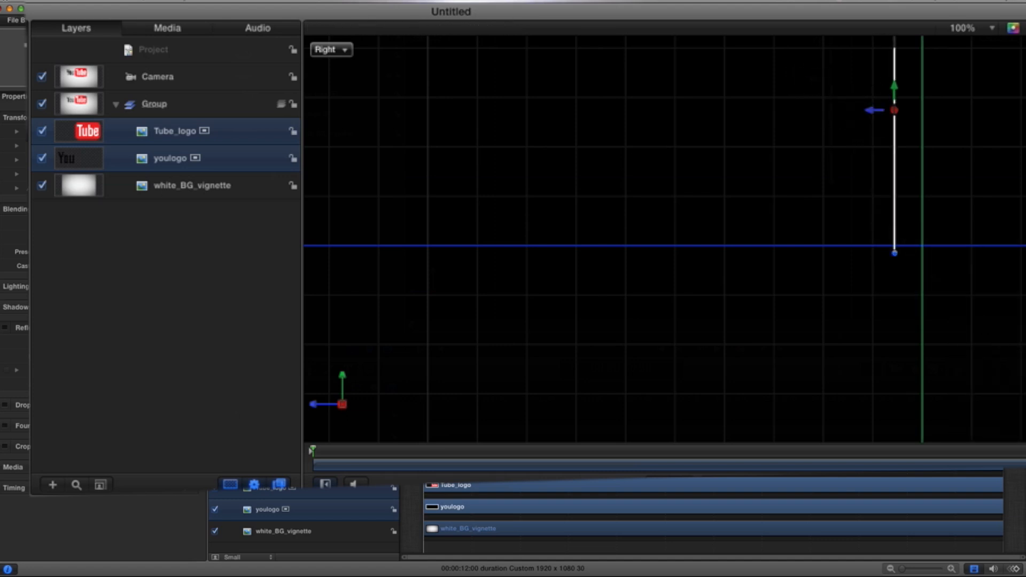
key(super+shift+a)
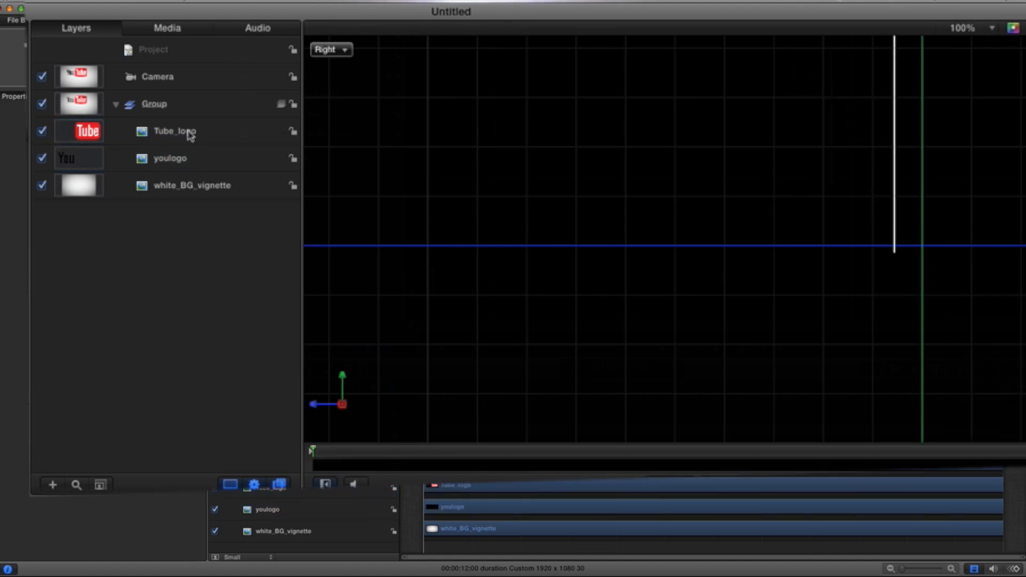
click(167, 144)
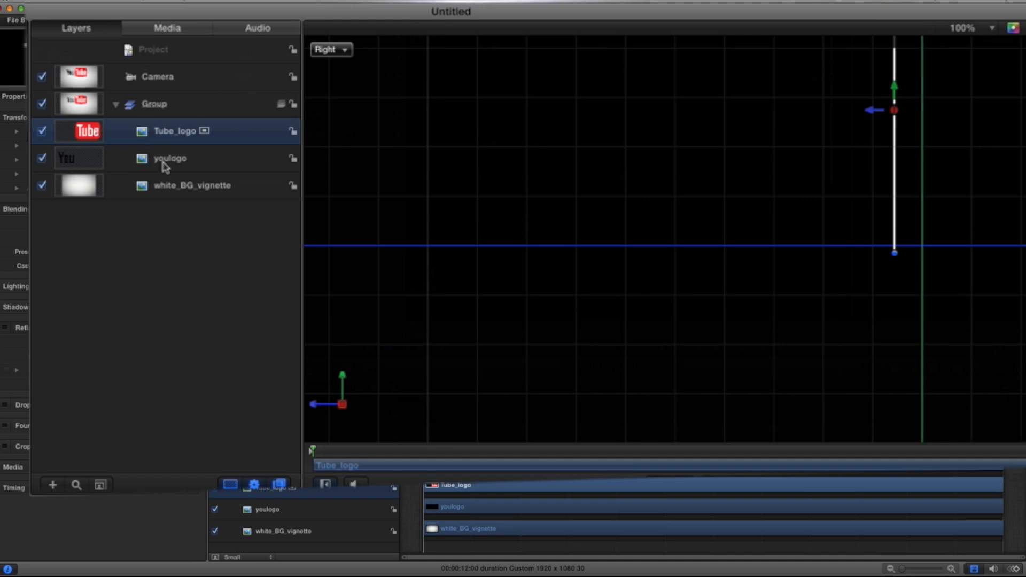
shift+click(165, 167)
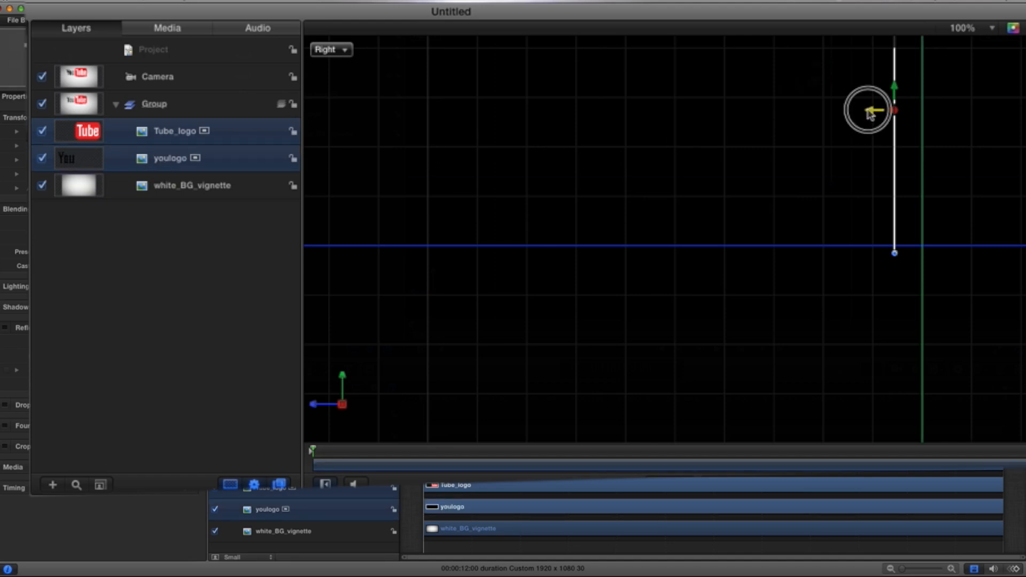
drag(870, 115, 857, 115)
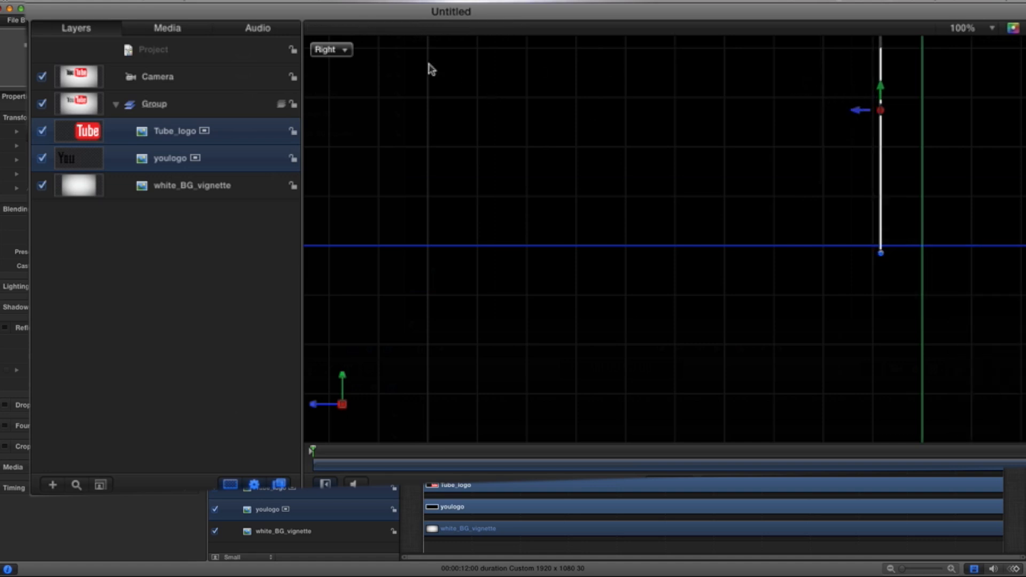
Step: Switch the viewer back to the Active Camera view
click(345, 50)
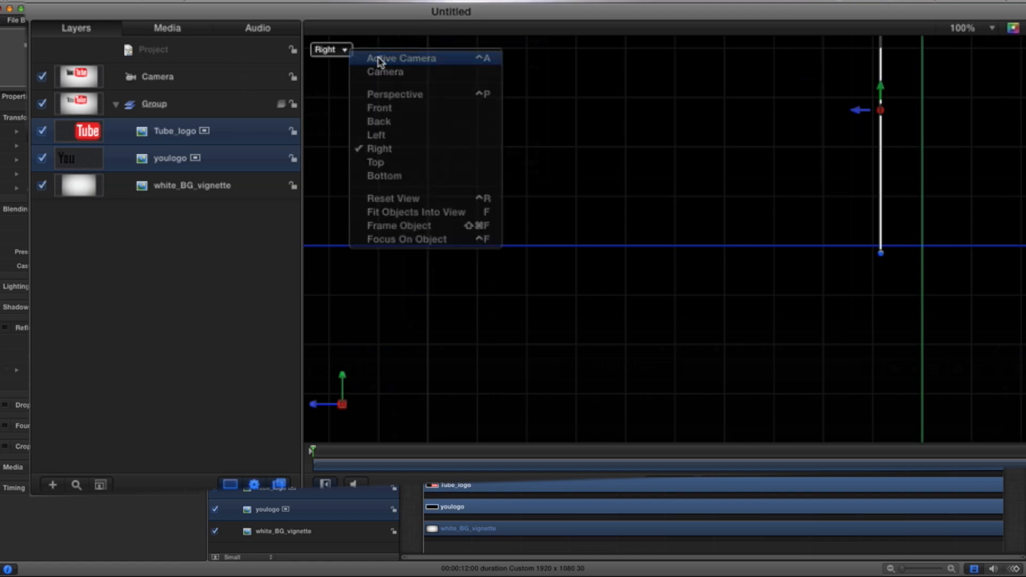
click(379, 59)
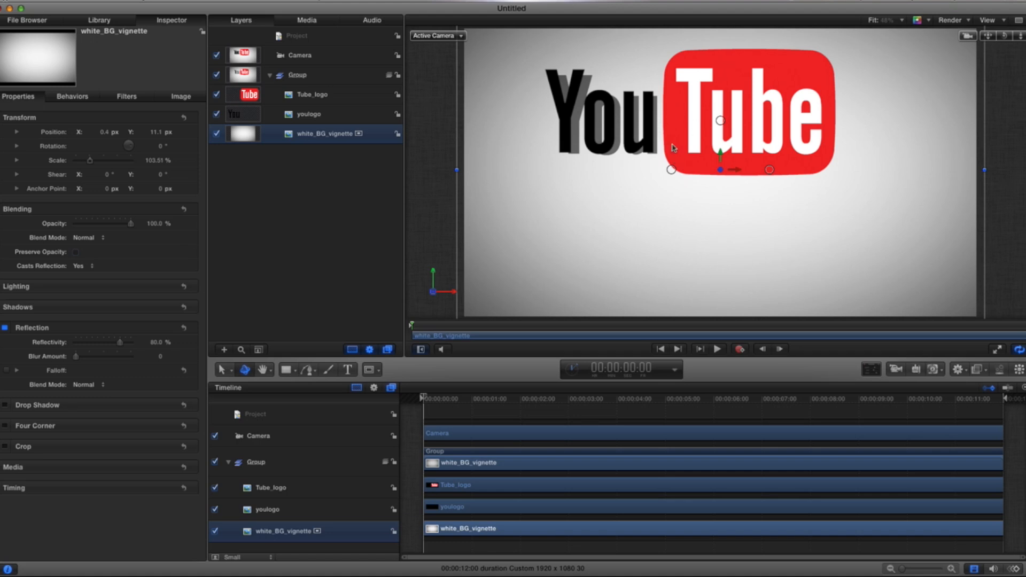
click(309, 96)
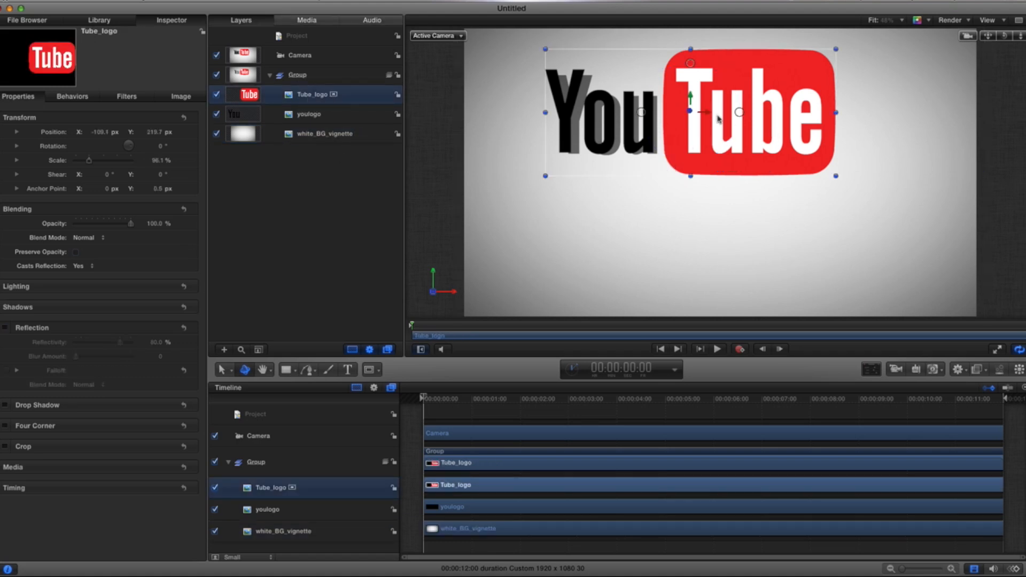
drag(694, 113, 872, 115)
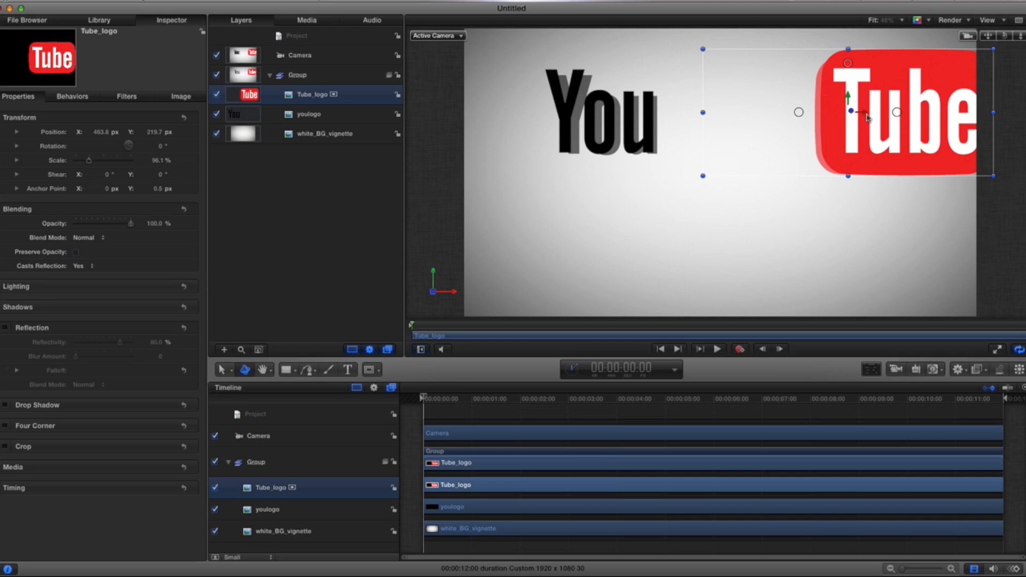
drag(865, 115, 709, 114)
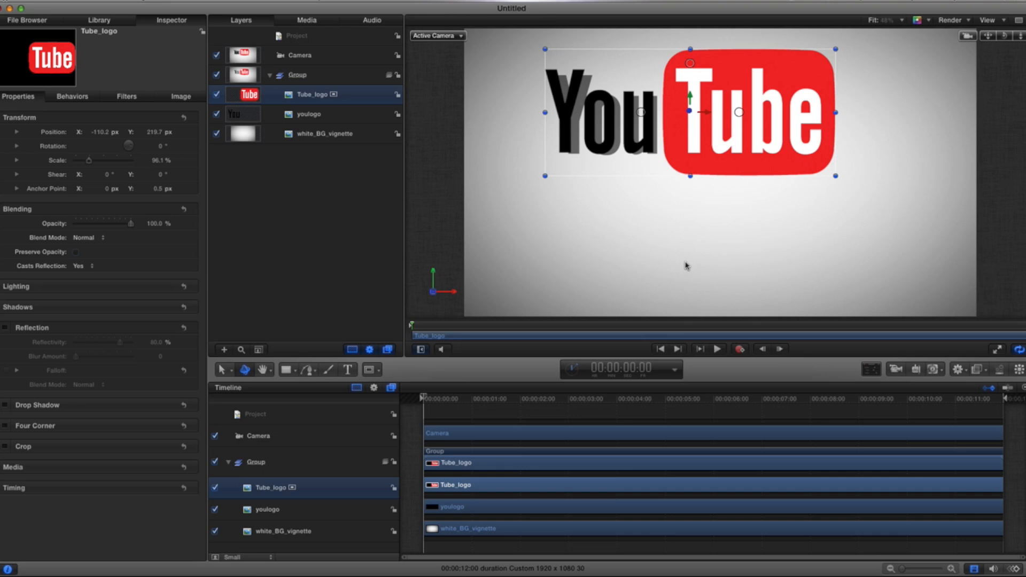
Step: Select the white_BG_vignette layer and set its reflection Reflectivity to 80.8%
click(321, 141)
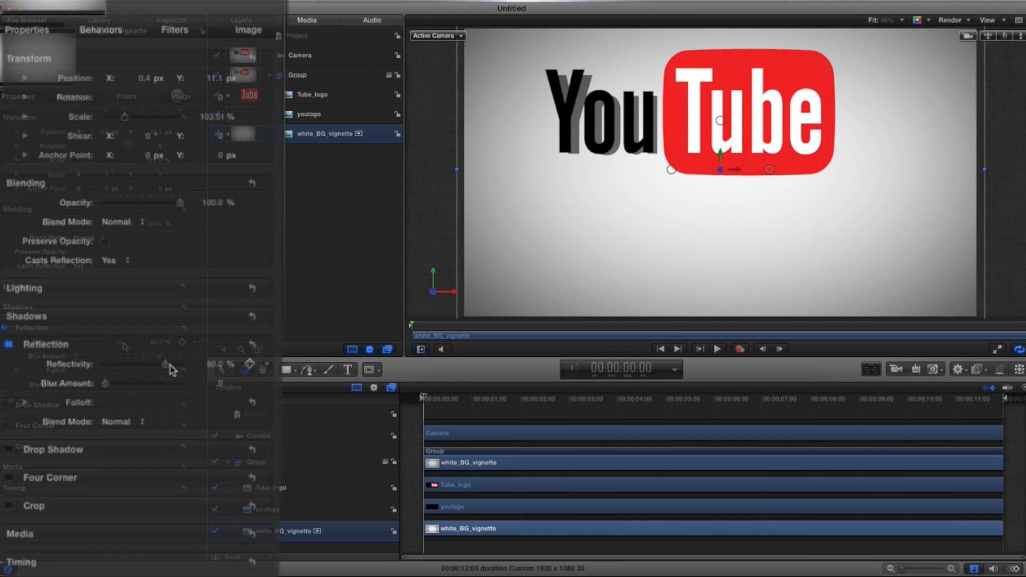
drag(120, 343, 124, 343)
drag(170, 368, 167, 367)
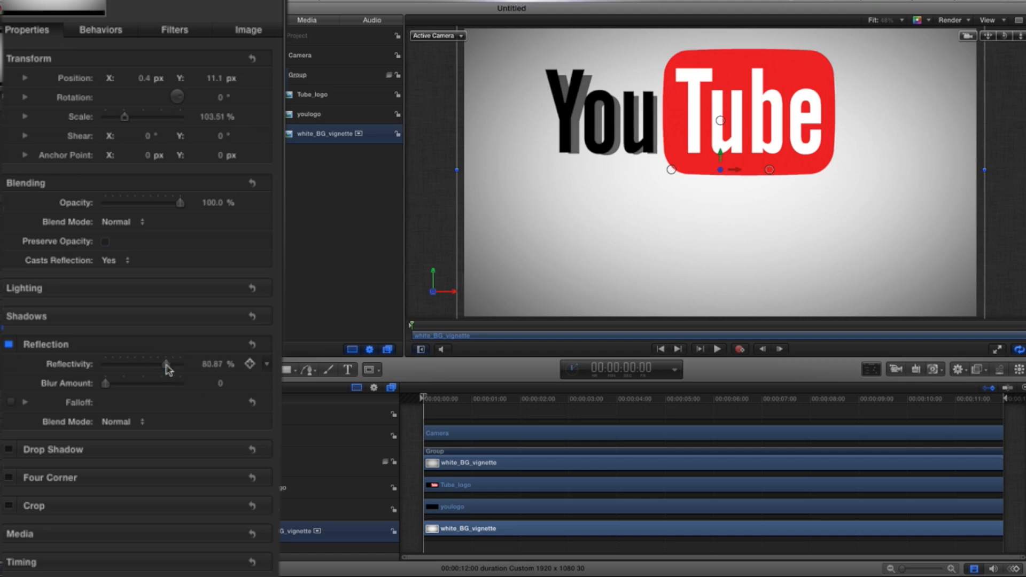
click(206, 366)
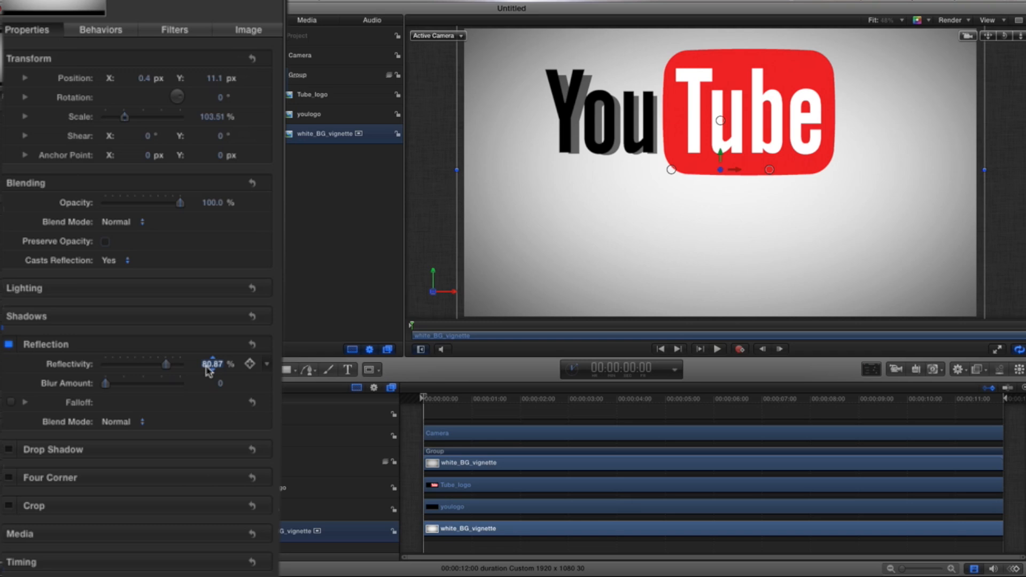
text(80.8)
key(Return)
Step: Set the reflection Blur Amount to 17.0 and enable the Falloff option
drag(105, 383, 122, 389)
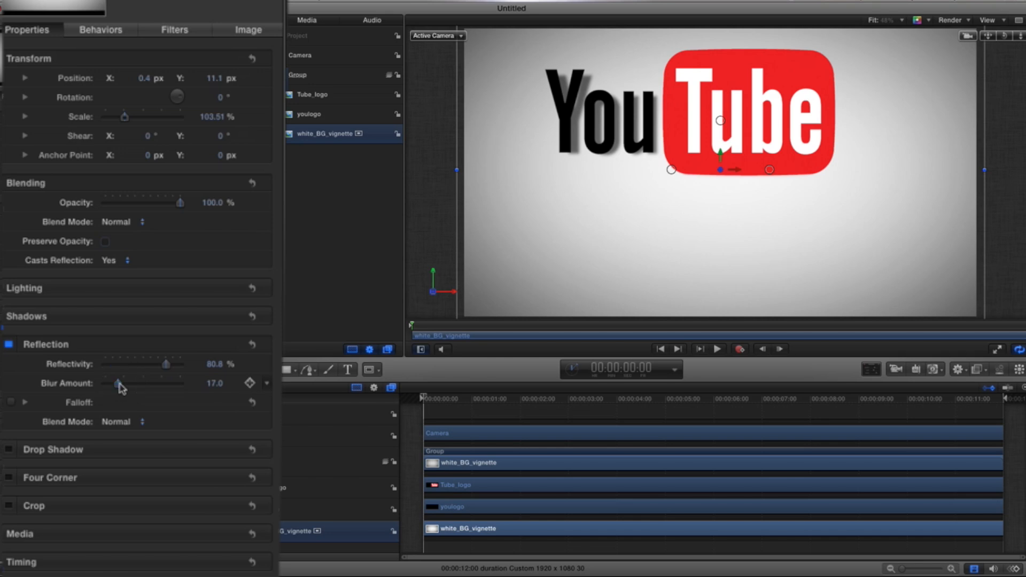
click(12, 403)
click(13, 404)
click(12, 403)
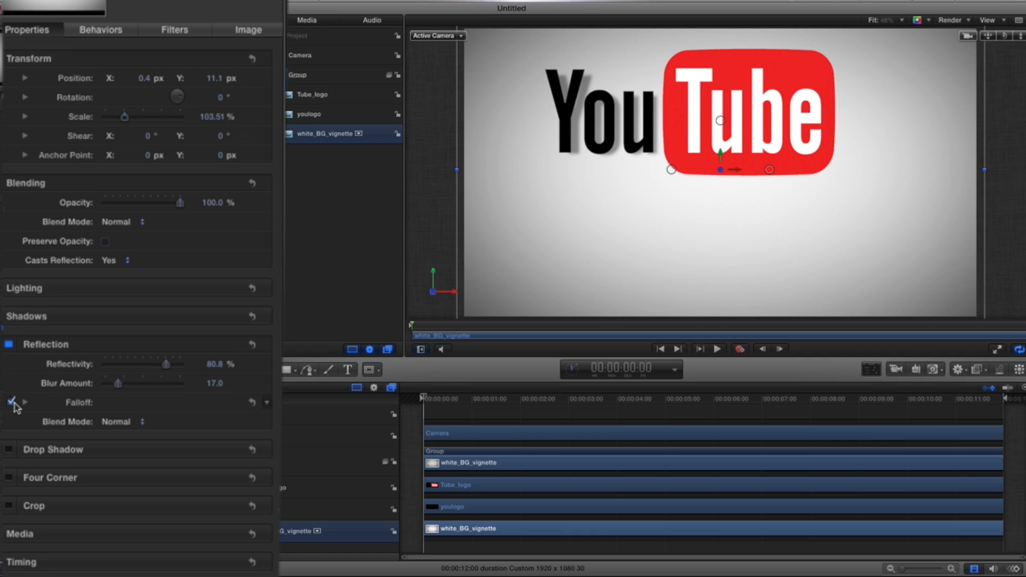
click(13, 404)
click(13, 404)
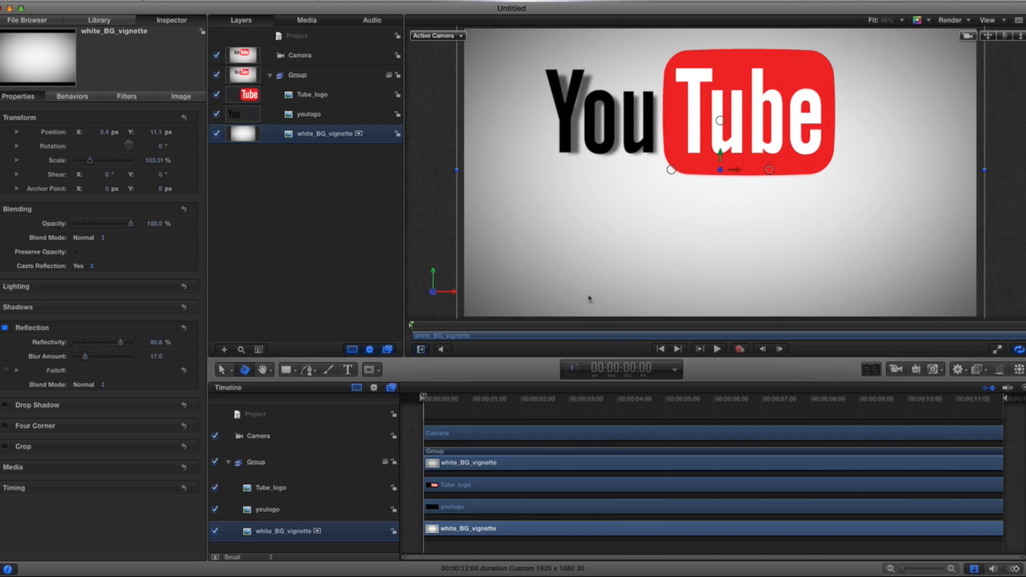
Step: Select the youlogo layer and shift it left to an X position of about -147 px
click(312, 99)
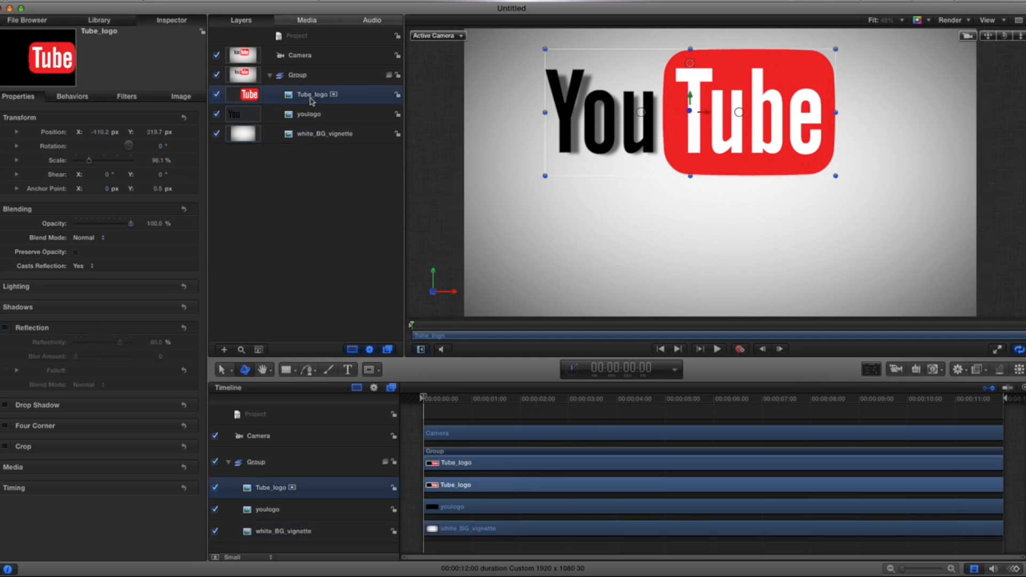
click(312, 116)
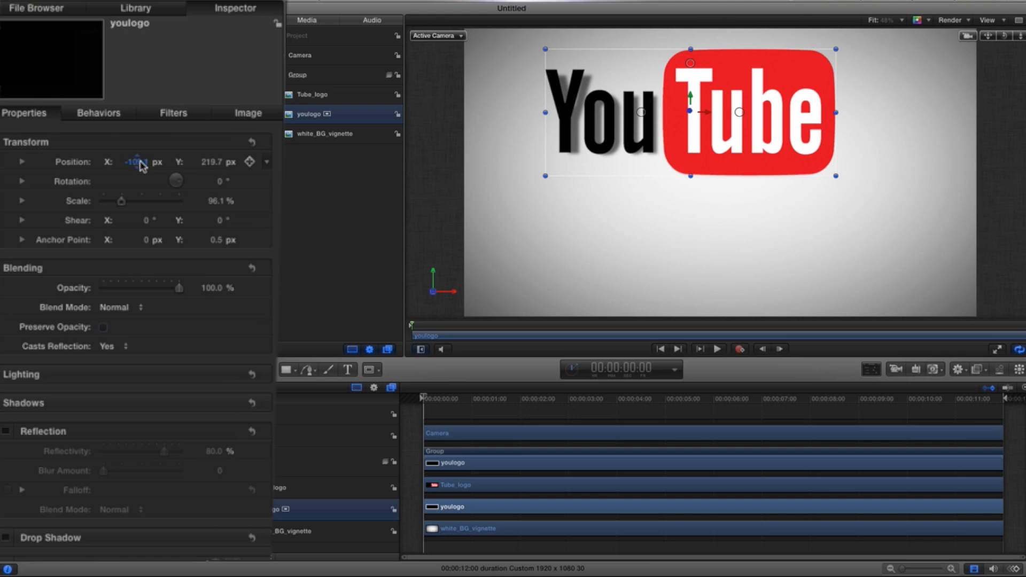
mouse_move(142, 166)
mouse_down()
mouse_move(122, 166)
mouse_move(138, 161)
mouse_up()
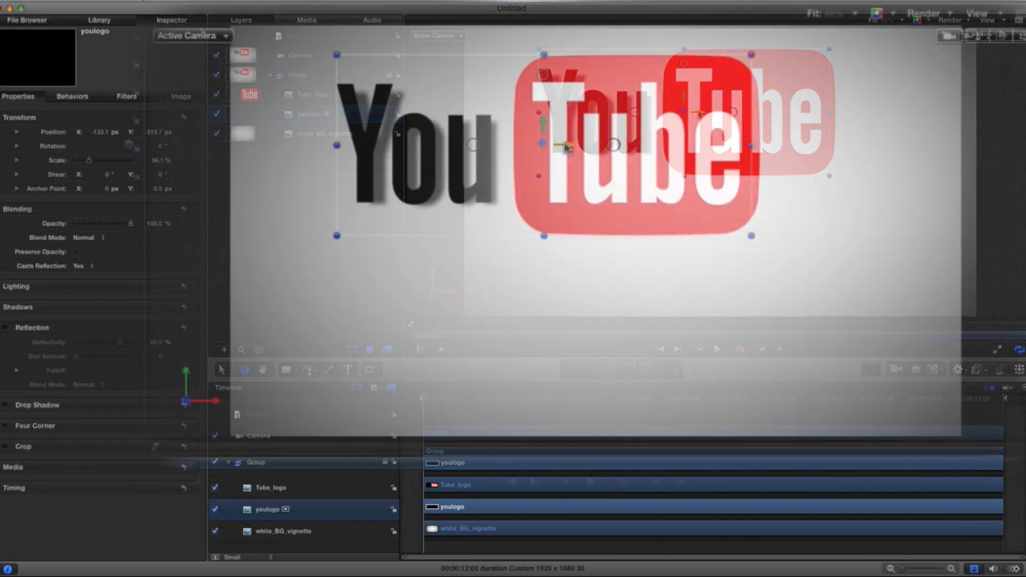
drag(698, 113, 694, 114)
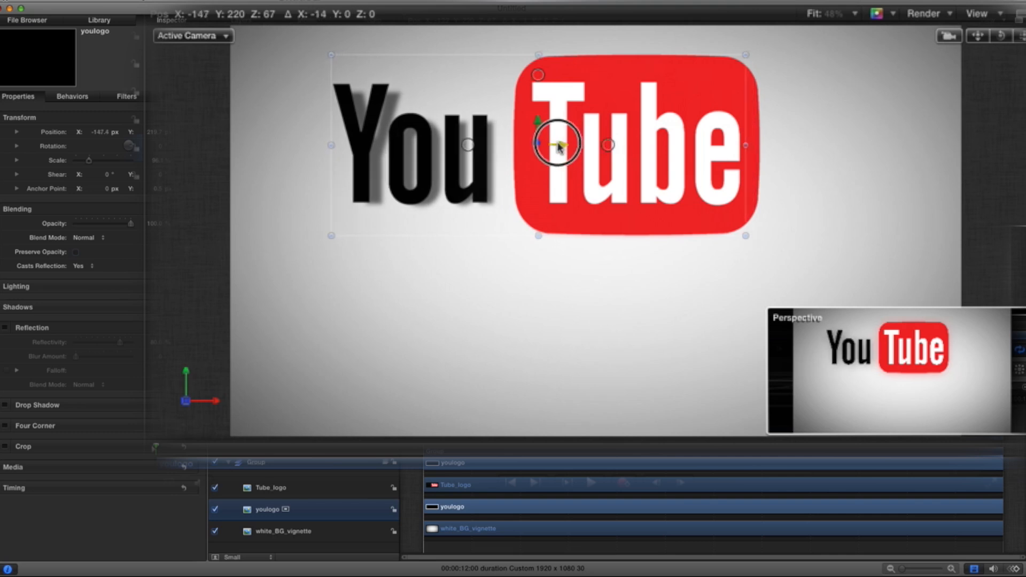
Step: Move the youlogo layer off-screen to the left, to X -955.8 px, and add a Position keyframe there
drag(558, 147, 546, 125)
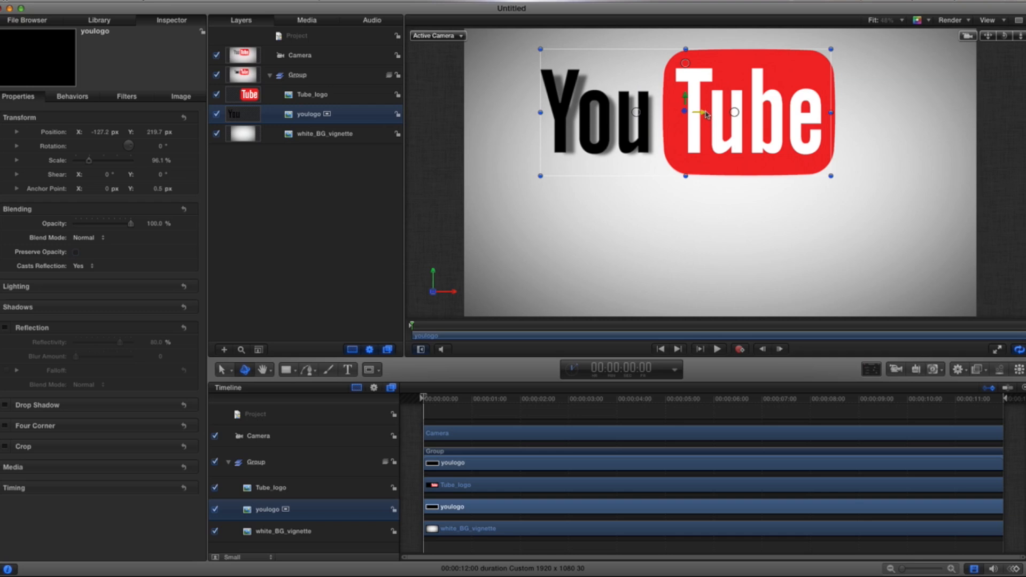
drag(704, 115, 477, 115)
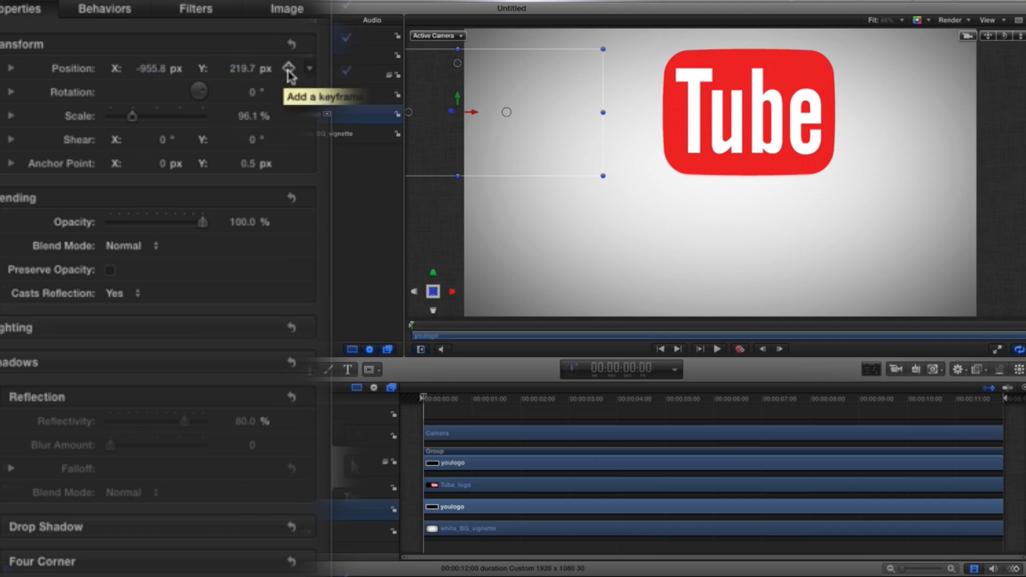
click(289, 75)
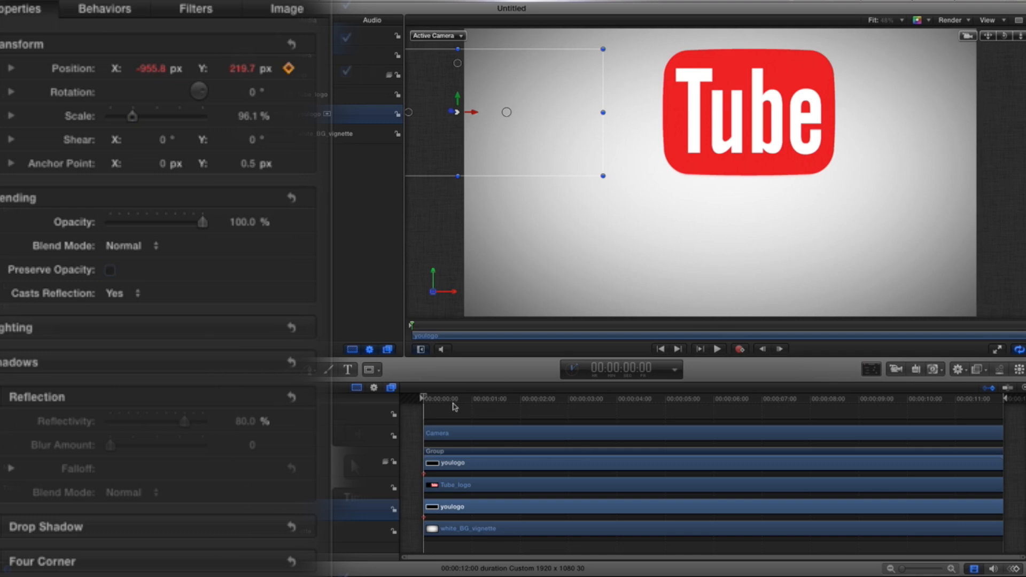
Step: At about 2:17, move the youlogo layer back into place beside the Tube logo, to about X -106 px
drag(424, 398, 547, 405)
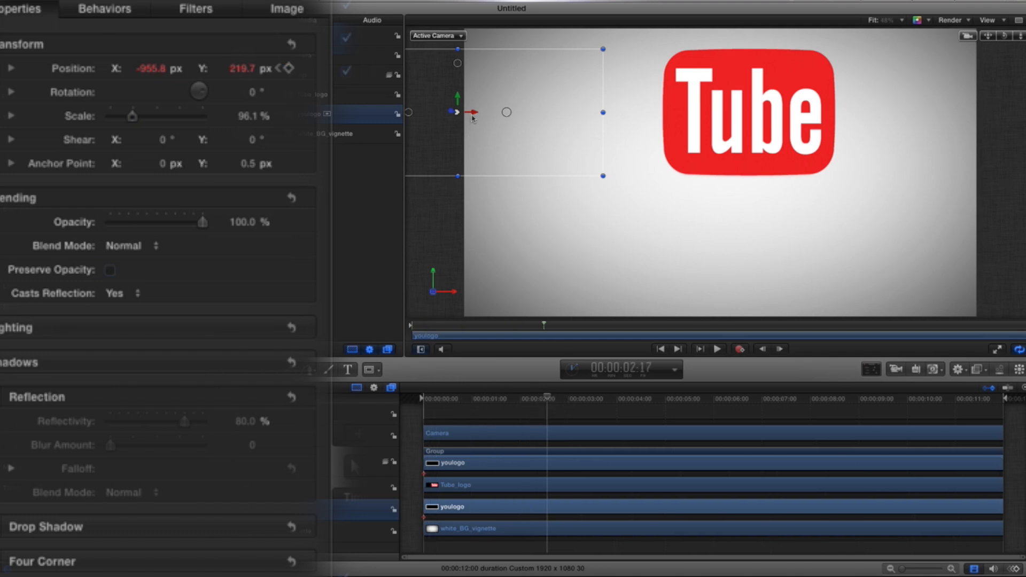
drag(472, 112, 706, 120)
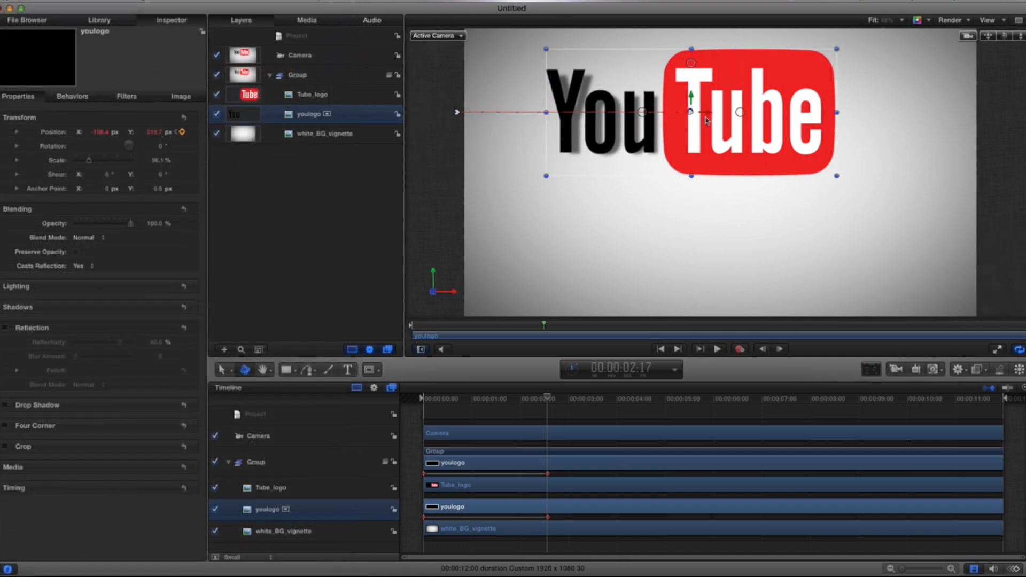
Step: Return to the start and play back the youlogo slide-in animation
drag(551, 399, 421, 397)
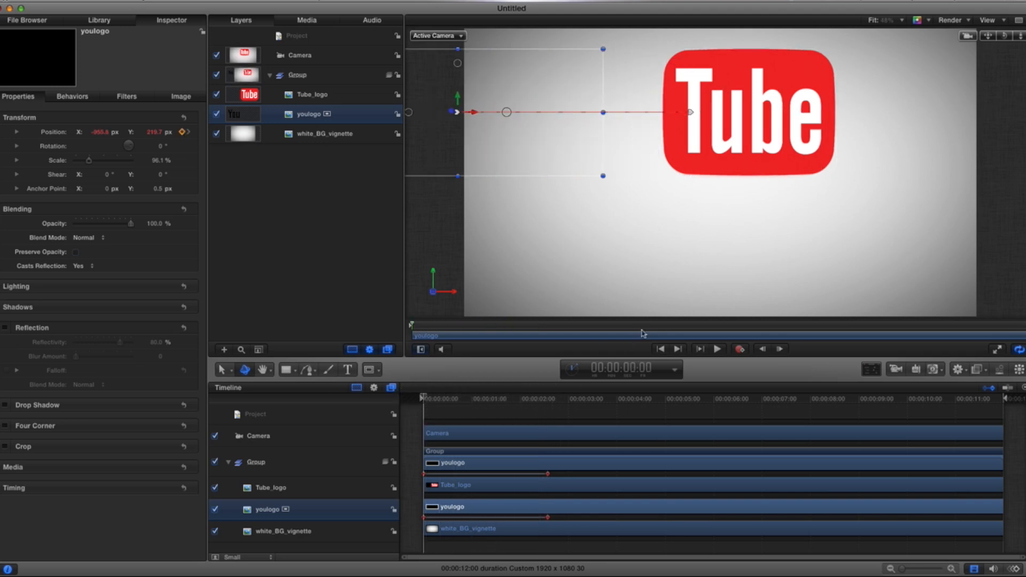
click(716, 349)
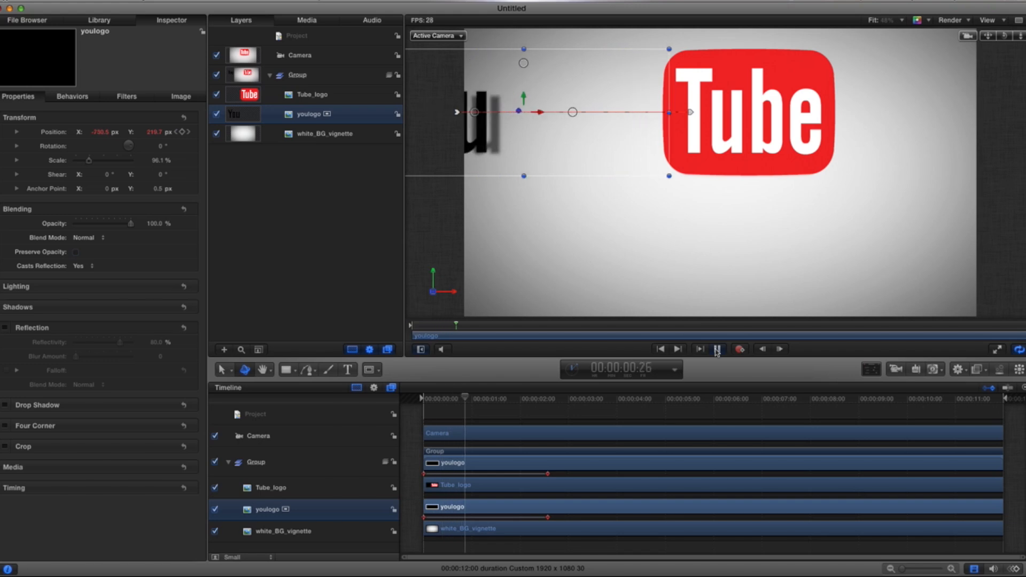
click(717, 350)
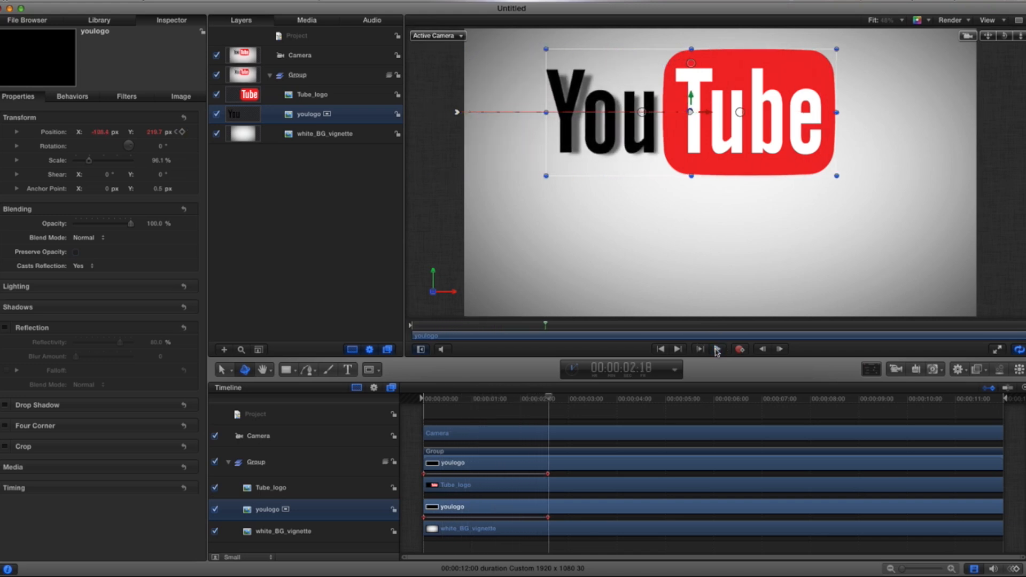
Step: Select Tube_logo, move it off-screen right to about X 1170 px at the start, and add a Position keyframe
click(303, 95)
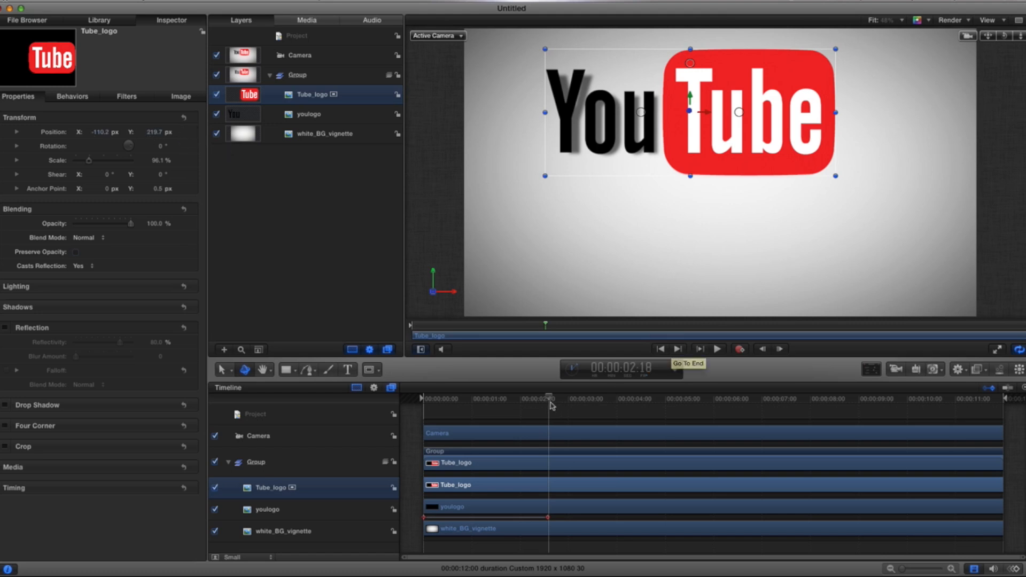
drag(540, 397, 422, 396)
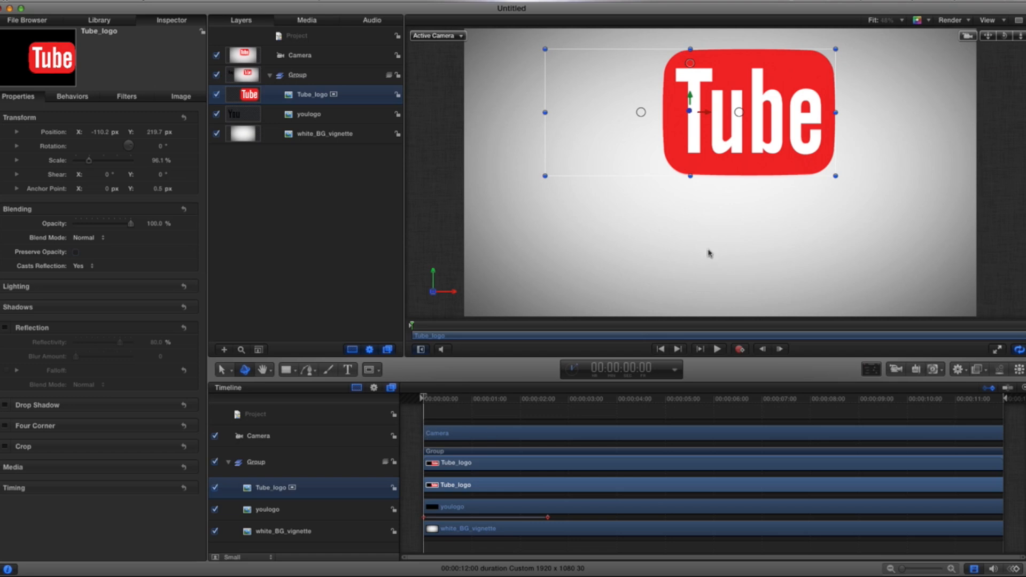
drag(709, 117, 1025, 117)
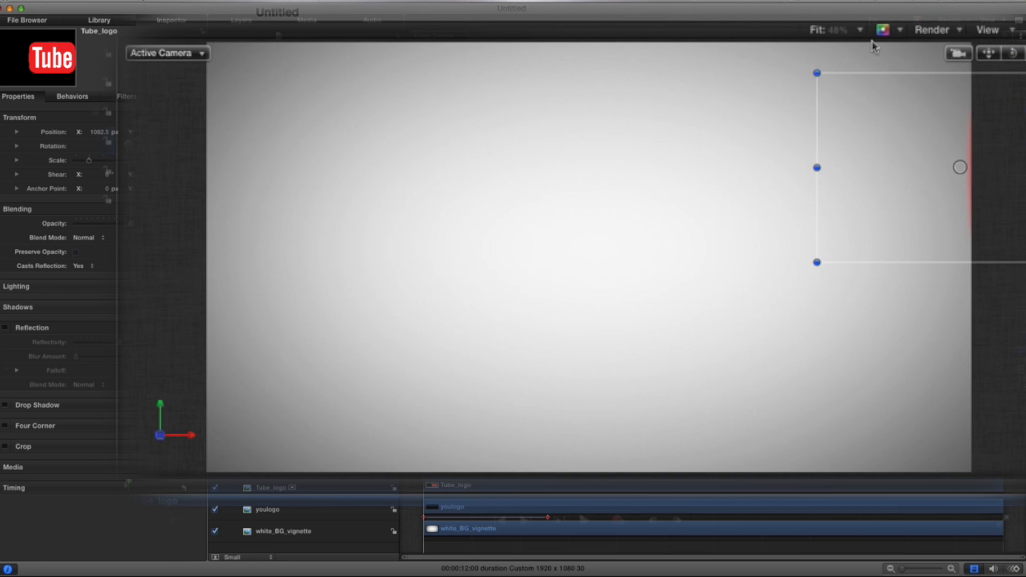
click(862, 31)
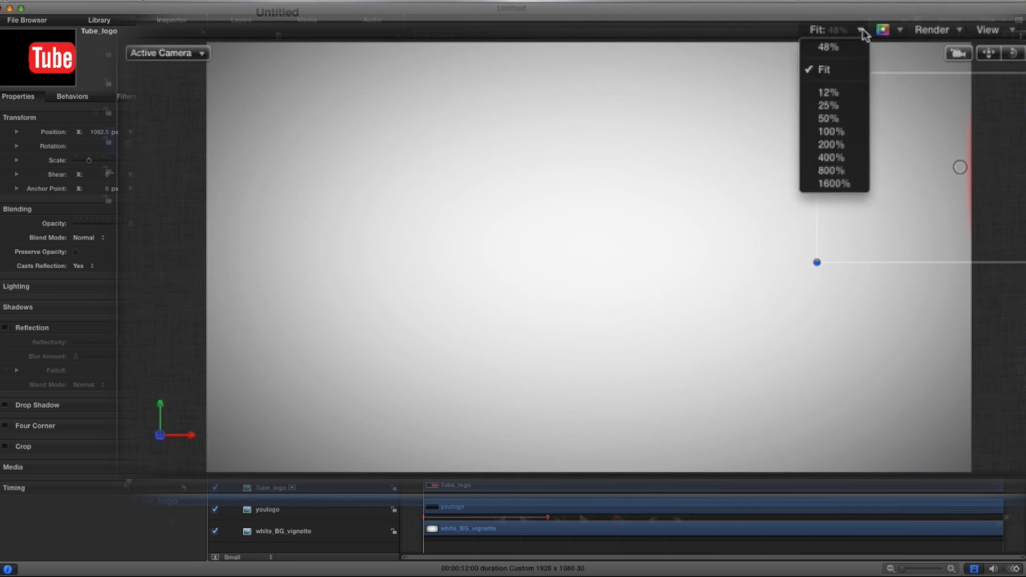
click(837, 106)
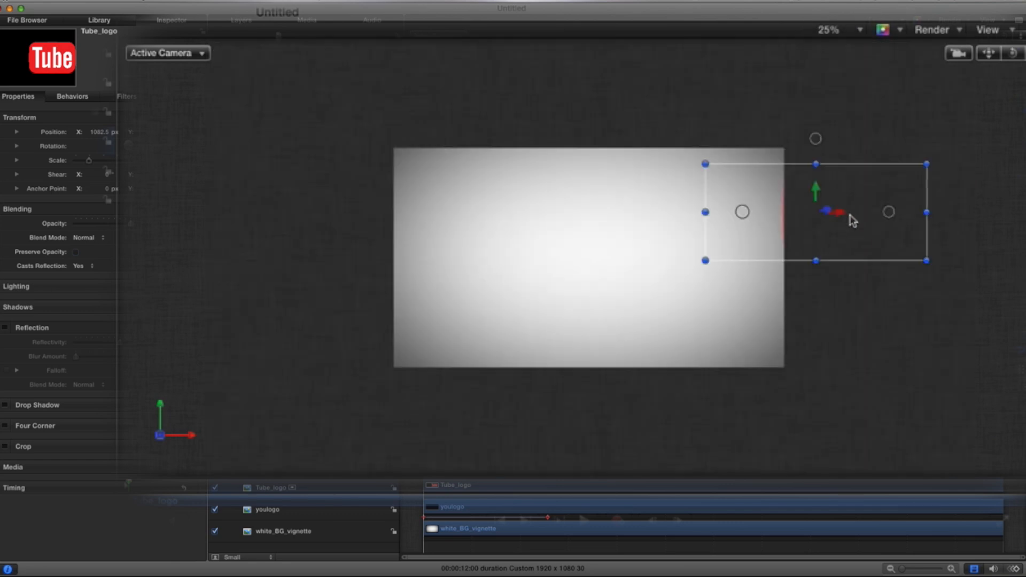
drag(844, 217, 865, 219)
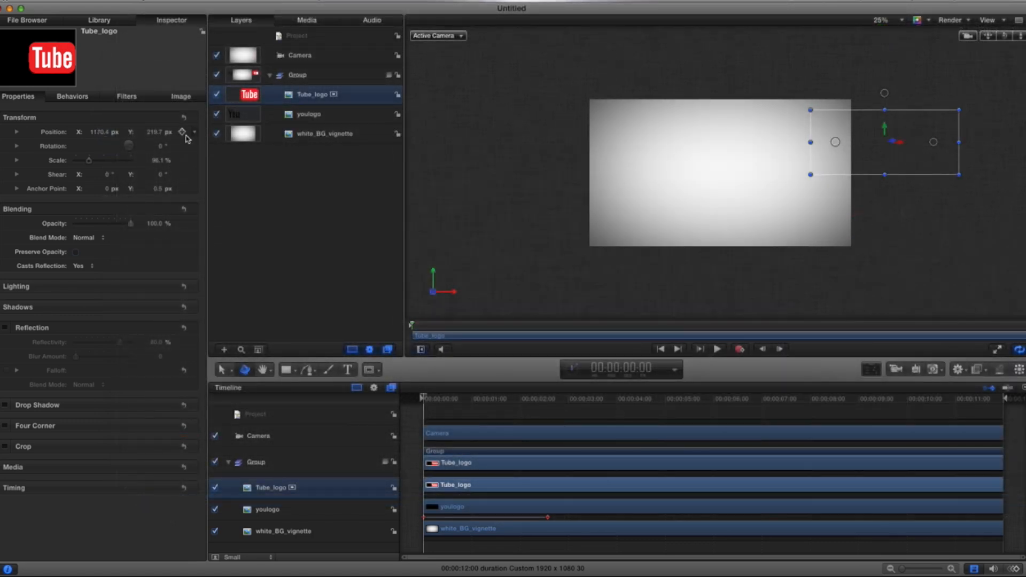
click(183, 132)
Step: At about 2:17, move Tube_logo back next to the You text, to about X -101 px, then deselect
drag(426, 400, 547, 409)
drag(904, 146, 724, 148)
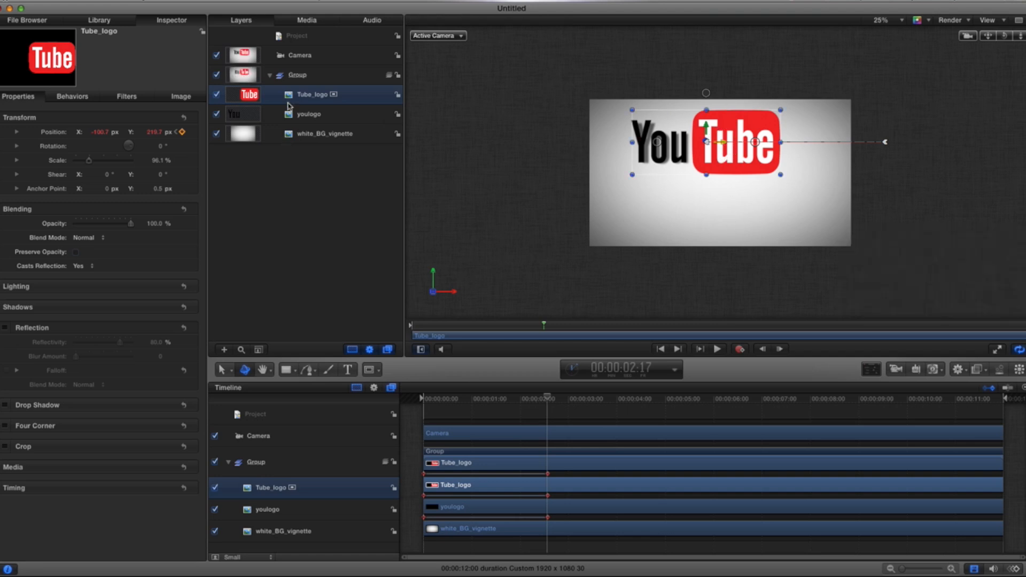
click(300, 36)
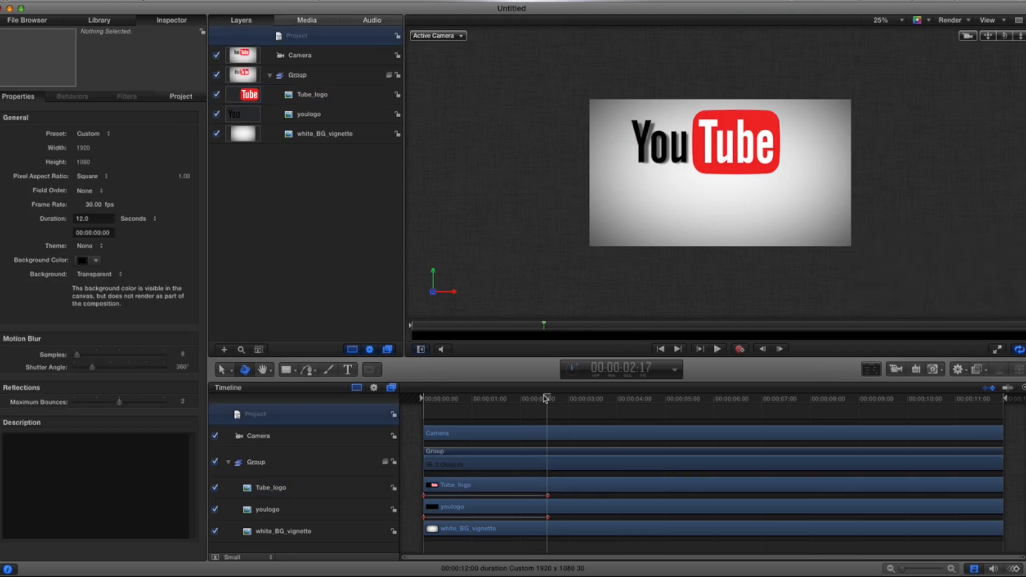
Step: Return to the start and play back both logo animations
drag(545, 399, 401, 400)
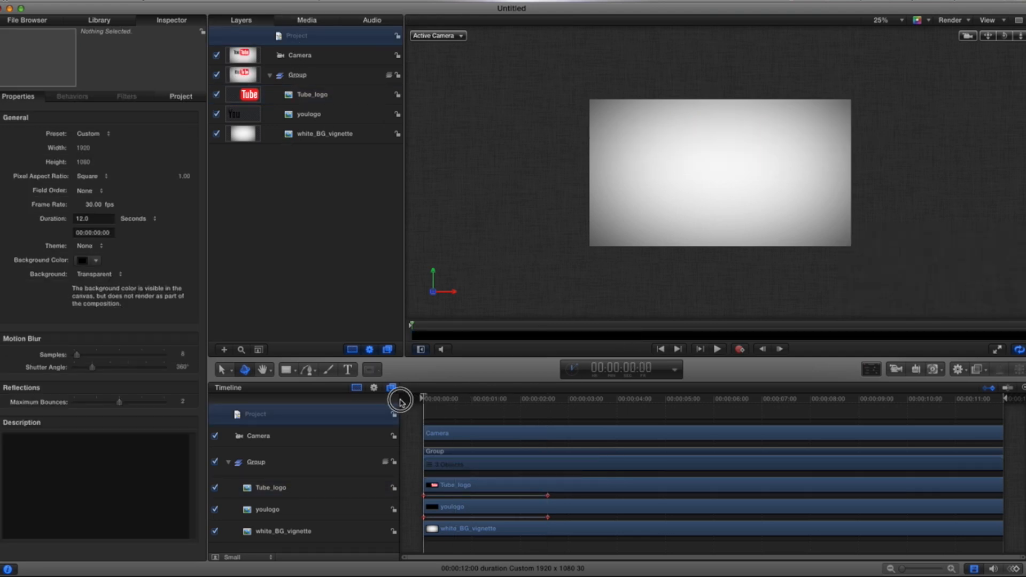
click(718, 351)
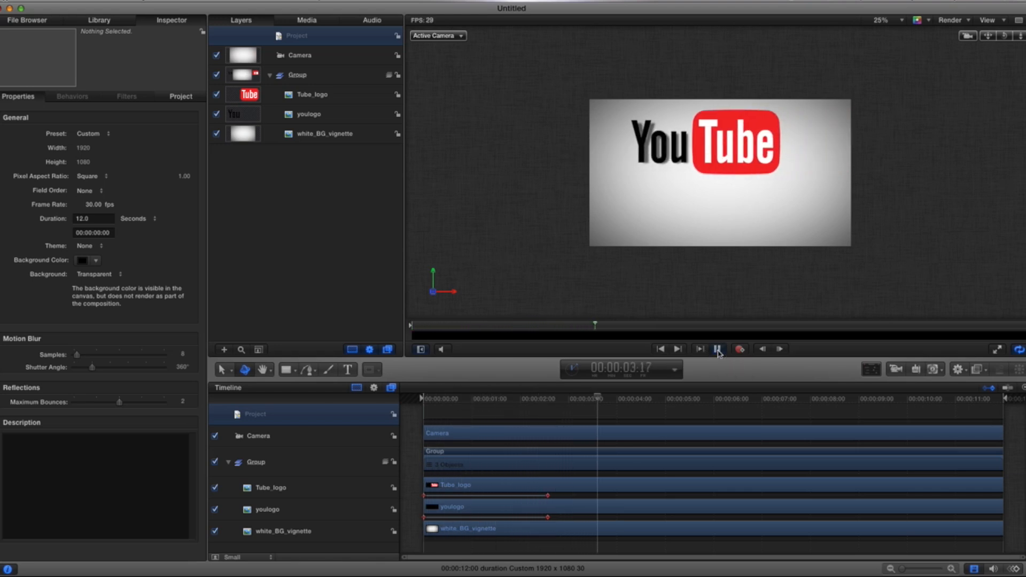
click(718, 350)
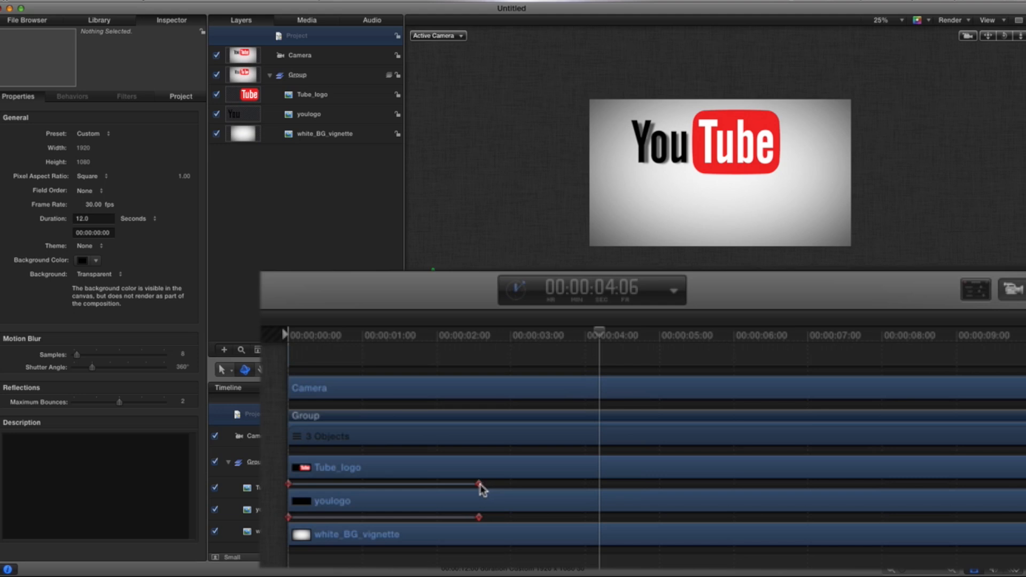
Step: Shift both logo layers' keyframes so their animations run from about 1 s to about 2:17
drag(481, 490, 546, 489)
drag(480, 518, 546, 519)
drag(289, 484, 381, 489)
drag(289, 518, 381, 521)
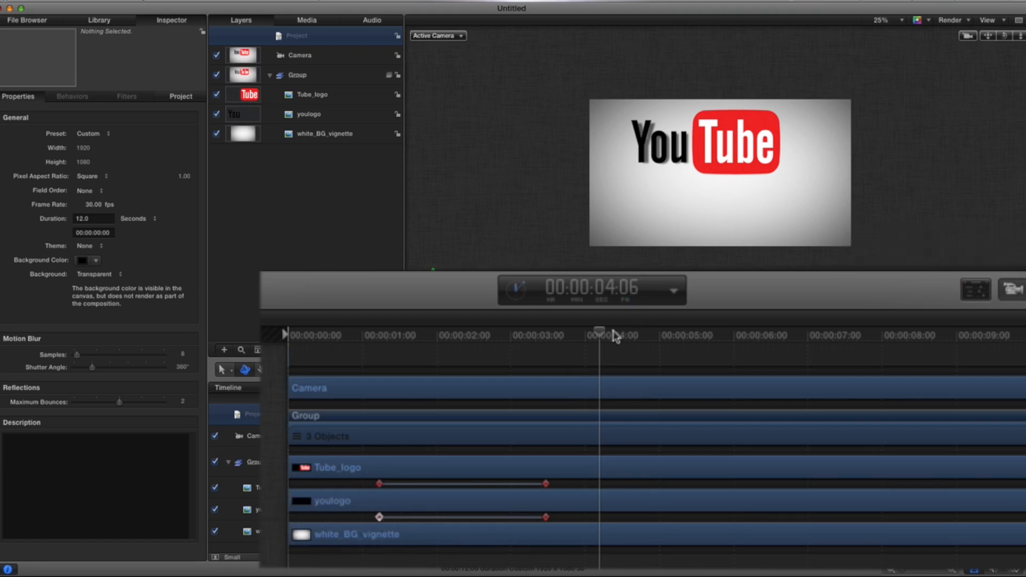
Step: Return to the start and play back the retimed animation
drag(604, 336, 275, 321)
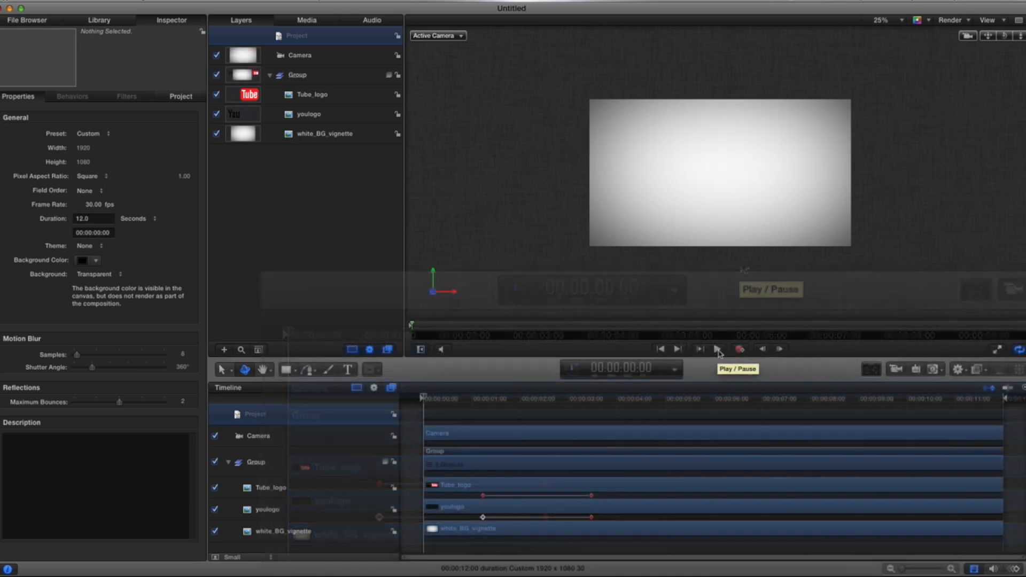
click(717, 348)
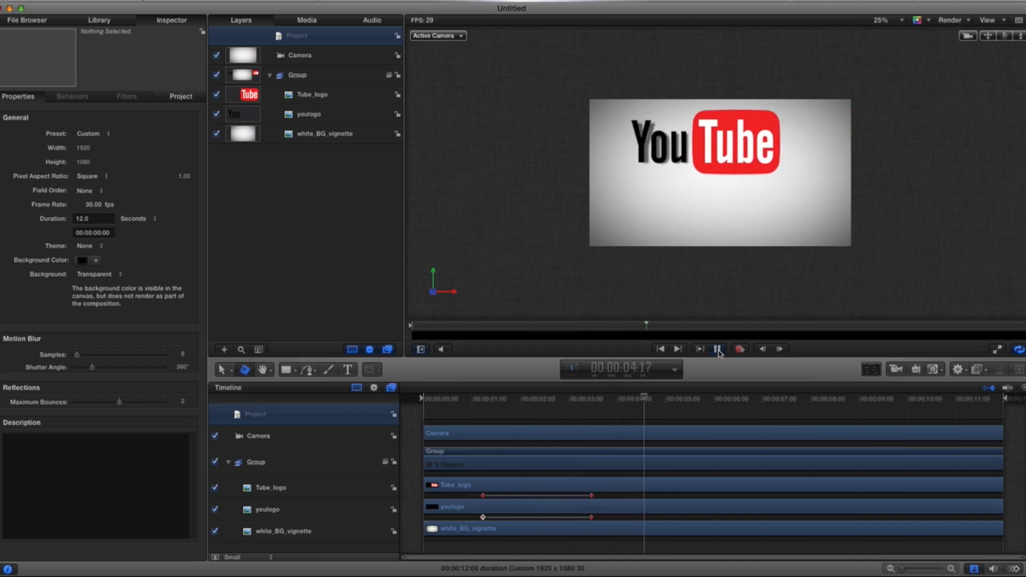
click(717, 349)
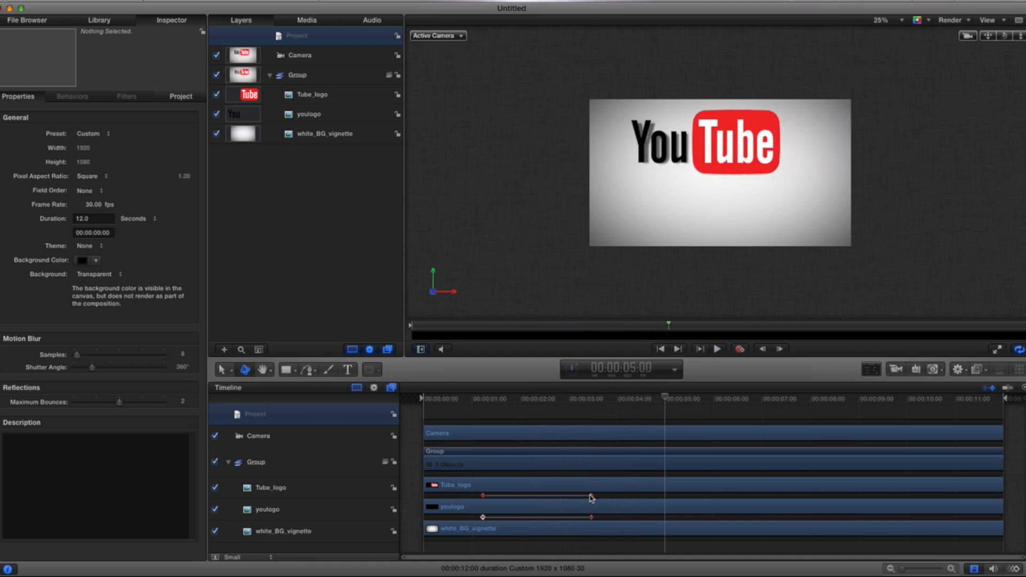
Step: Move the Tube_logo end keyframe earlier, to about 2 s, and replay the animation from the start
drag(591, 496, 551, 518)
drag(664, 398, 395, 405)
click(717, 349)
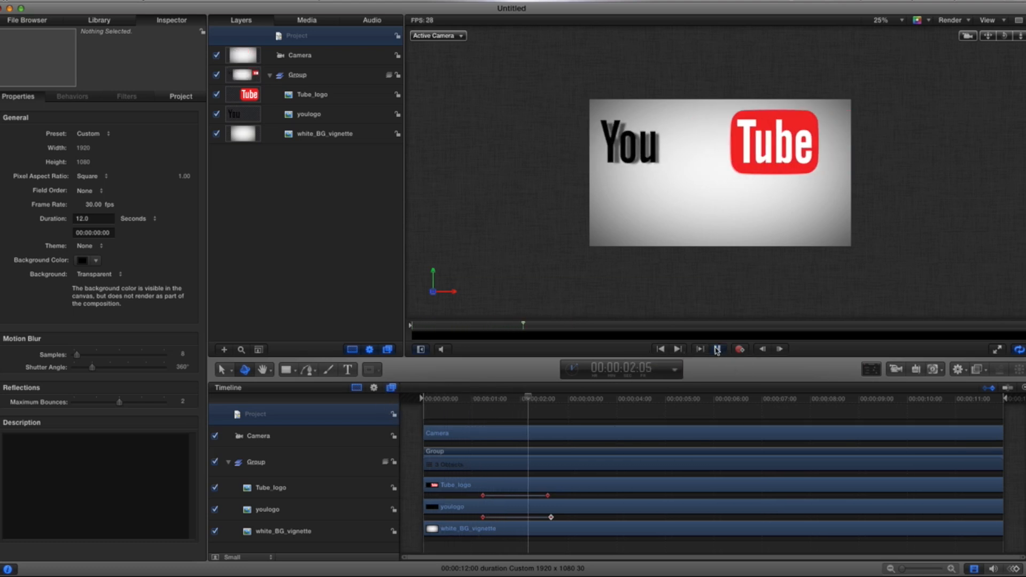
click(717, 349)
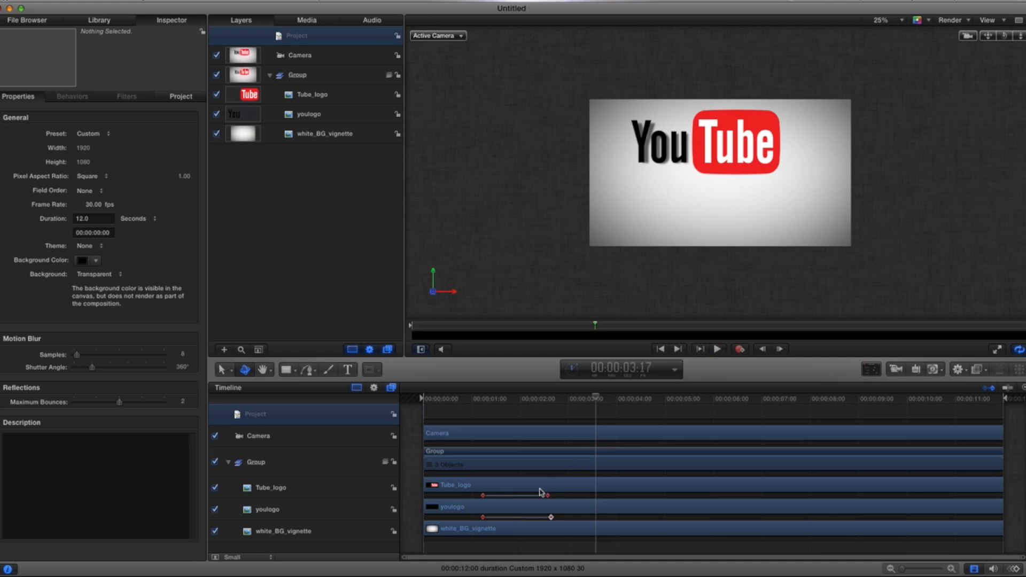
Step: Nudge the youlogo end keyframe slightly earlier, to about 2 s, and replay the animation from the start
mouse_move(551, 518)
mouse_down()
mouse_move(534, 496)
mouse_move(537, 518)
mouse_up()
drag(594, 399, 390, 398)
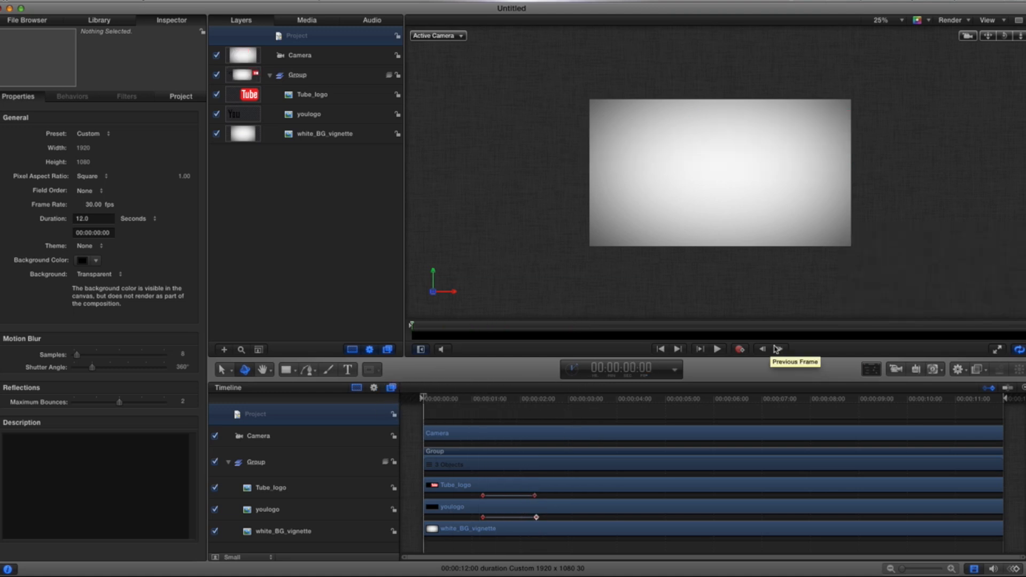
click(718, 349)
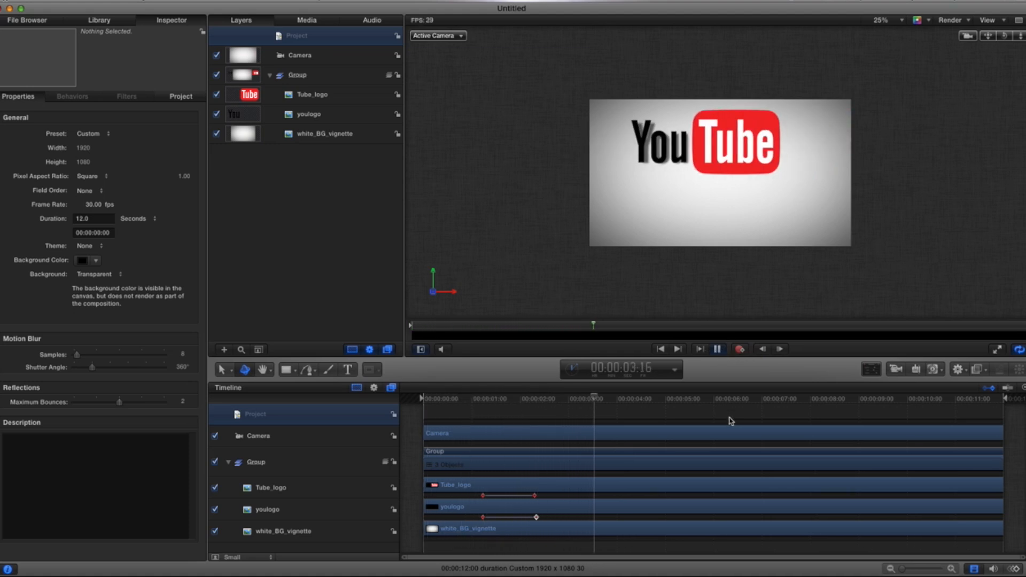
click(717, 349)
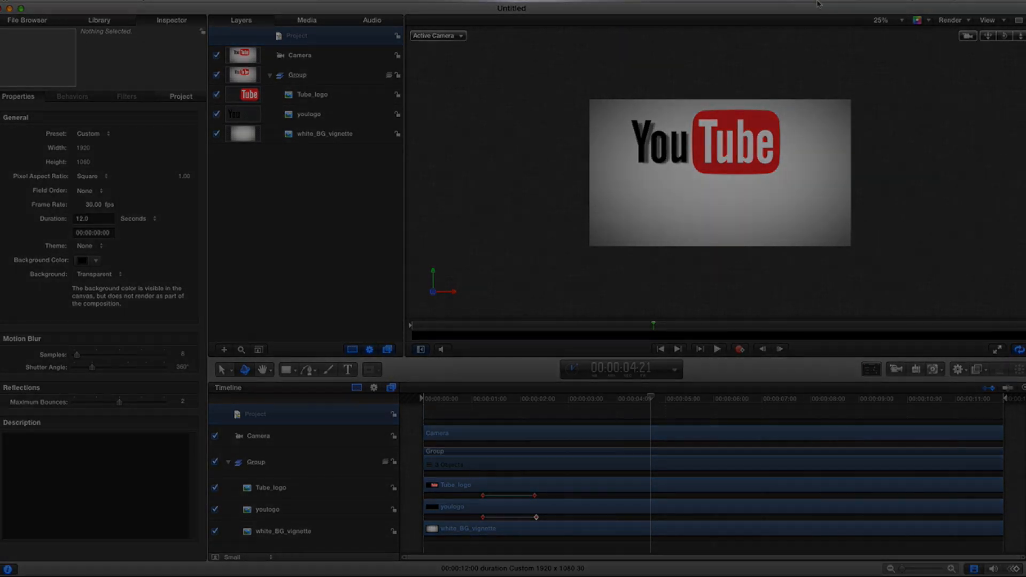
click(771, 1)
click(813, 9)
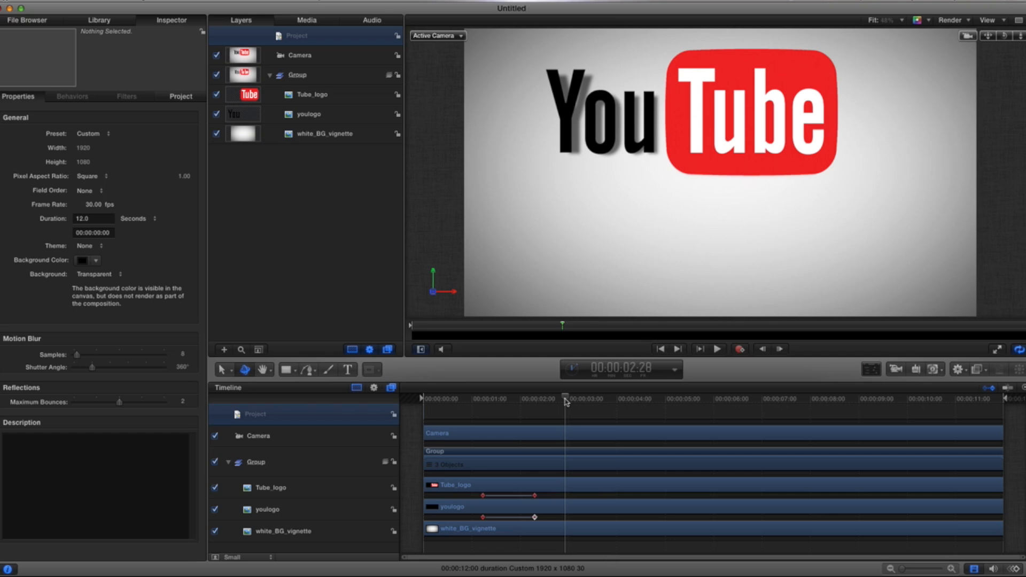
Step: At about 2:24, add a text box inside the Group below the logo and enter TH1RT3ENTH
mouse_move(566, 402)
mouse_down()
mouse_move(499, 396)
mouse_move(560, 406)
mouse_up()
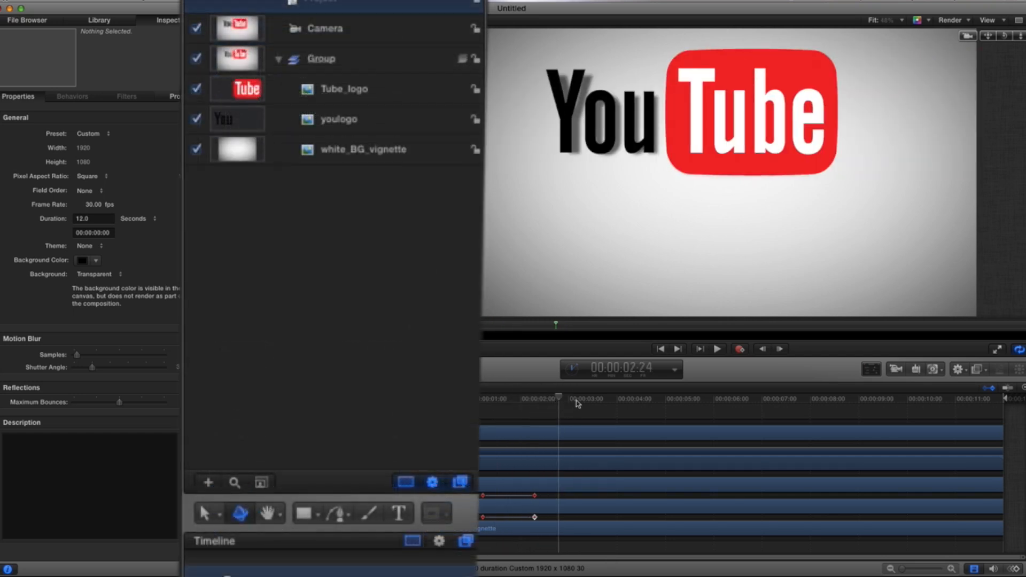
click(338, 60)
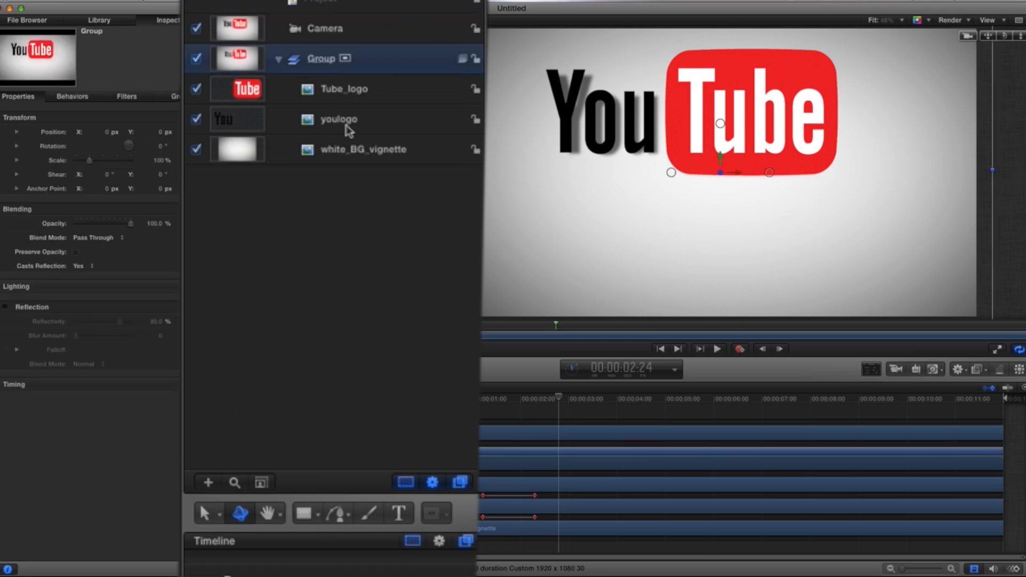
click(398, 513)
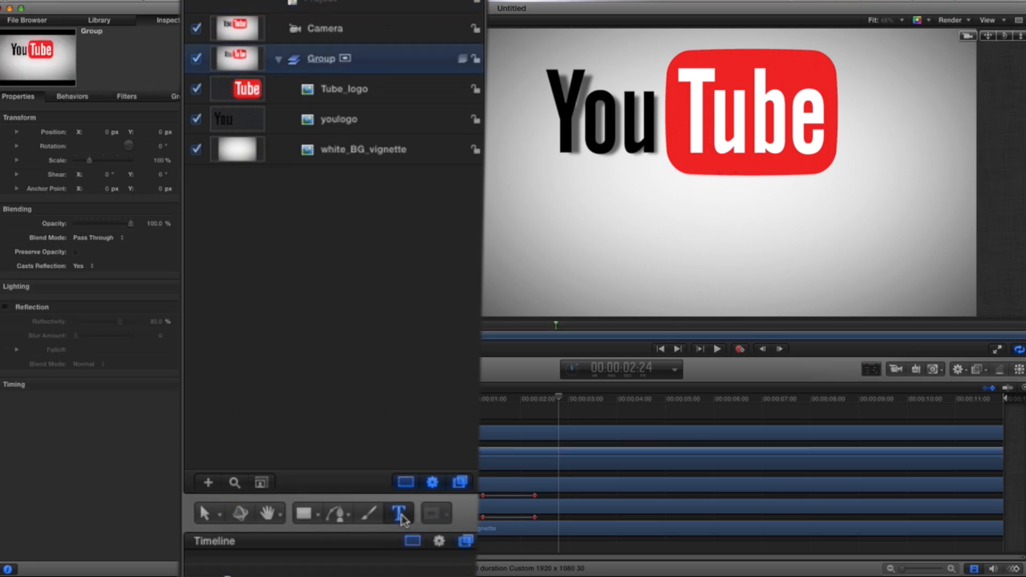
drag(535, 207, 866, 290)
text(TH)
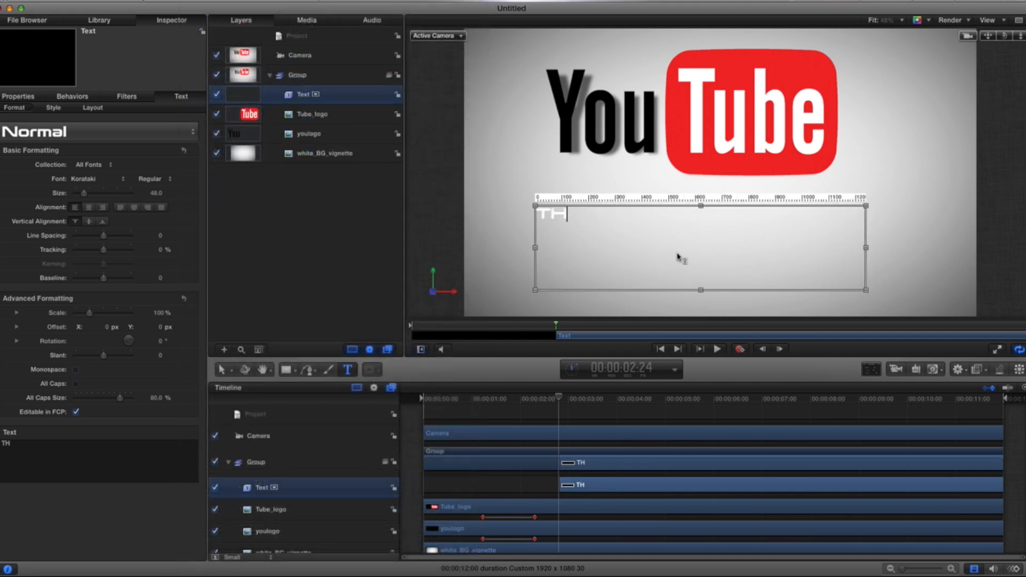
text(1RT3)
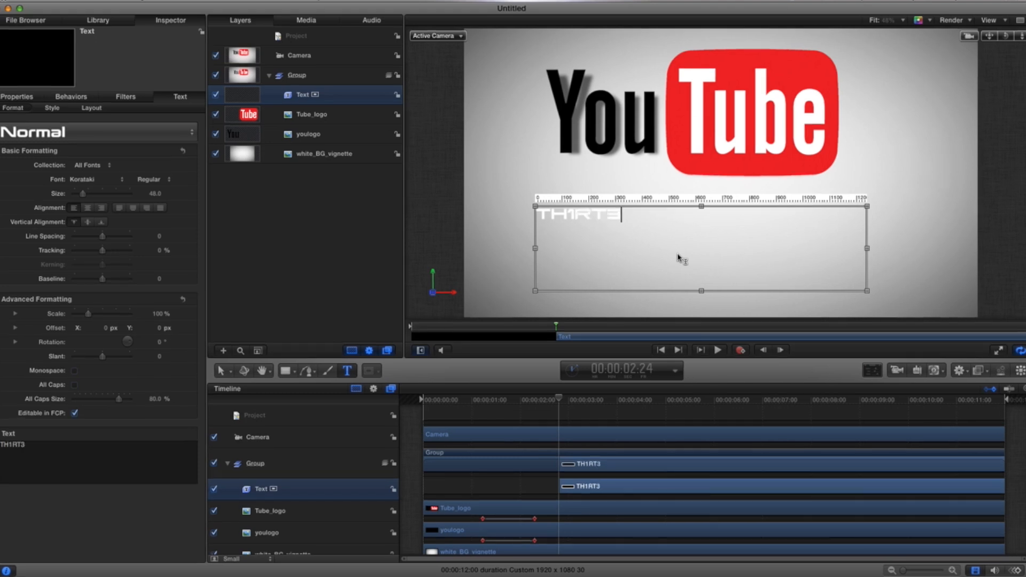
text(ENTH)
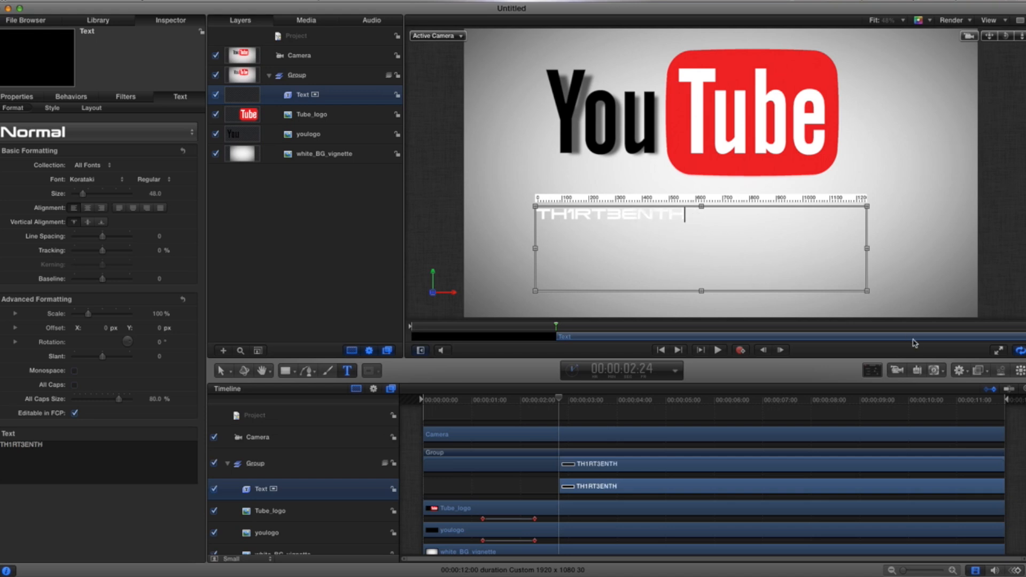
Step: Shrink the text box to fit TH1RT3ENTH and set the text colour to black
drag(867, 291, 711, 228)
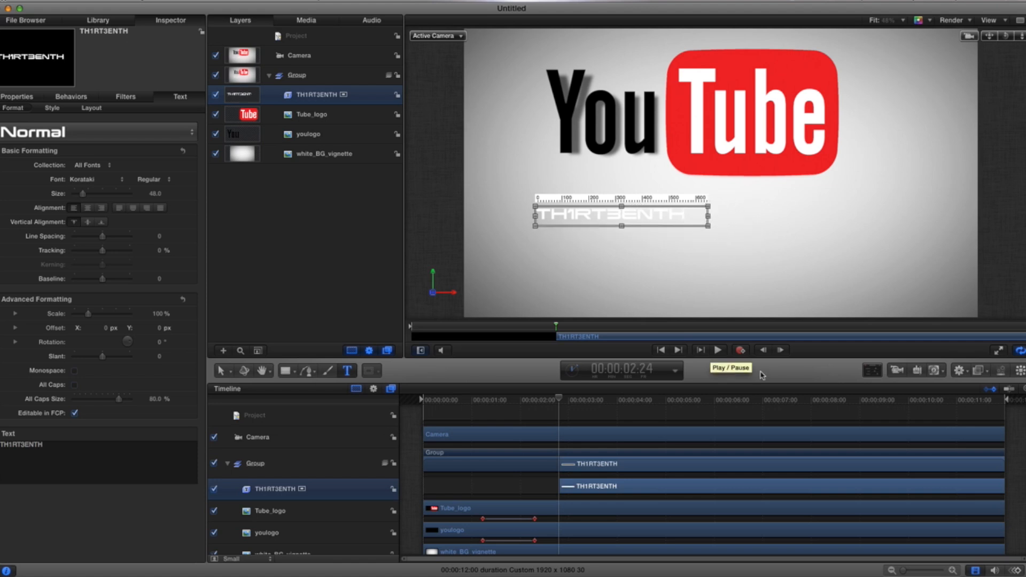
click(871, 372)
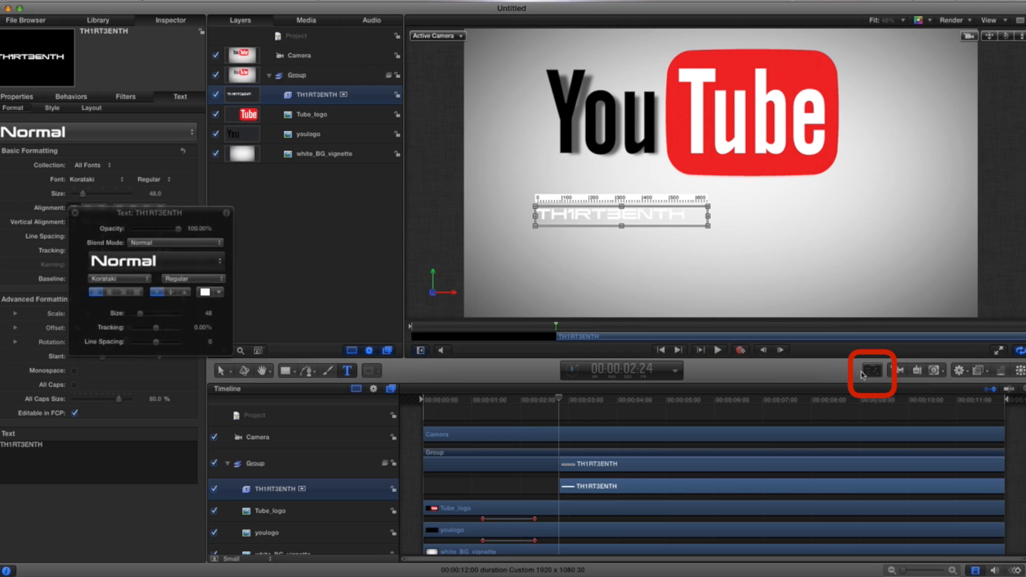
click(217, 294)
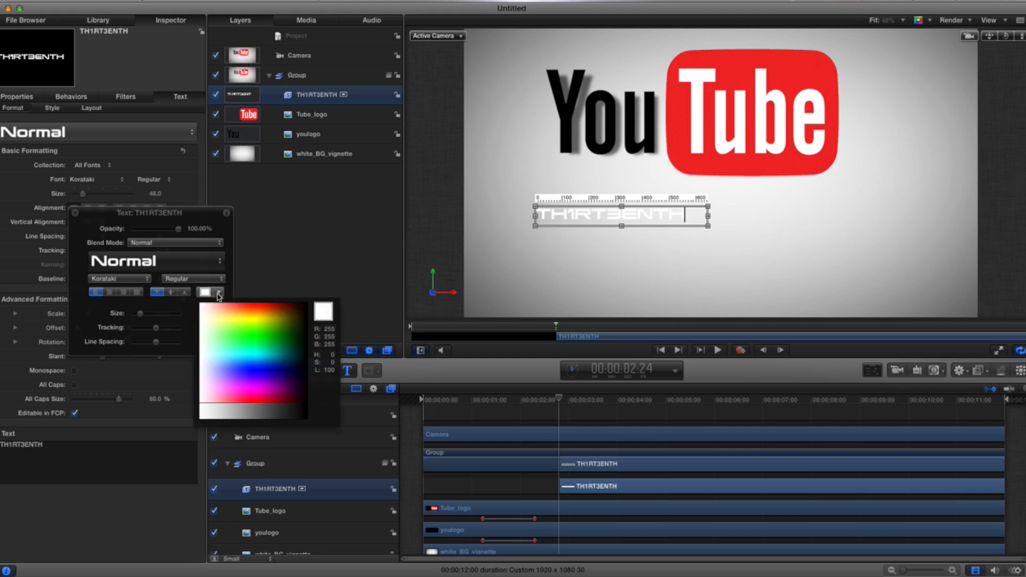
click(302, 415)
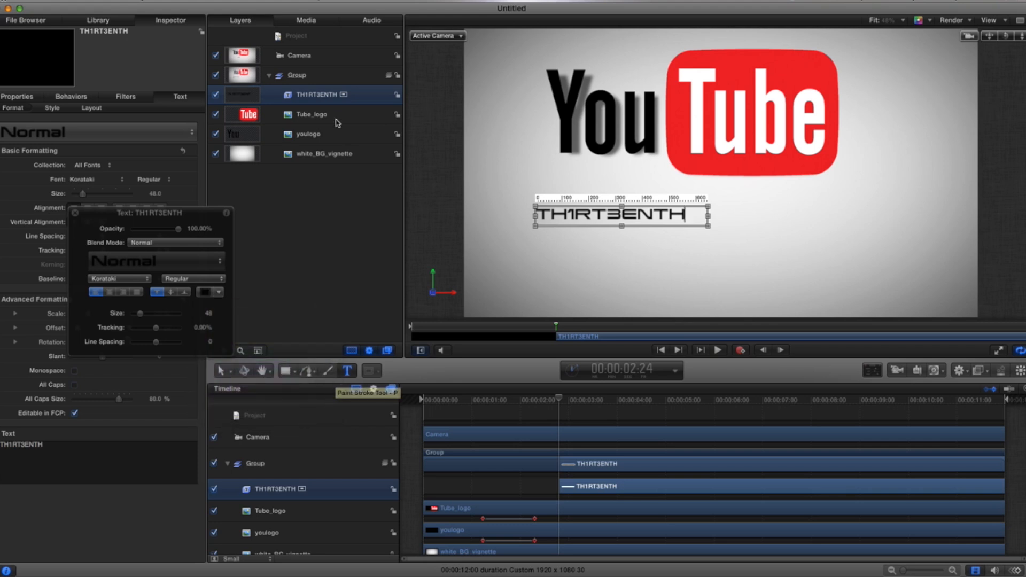
click(75, 213)
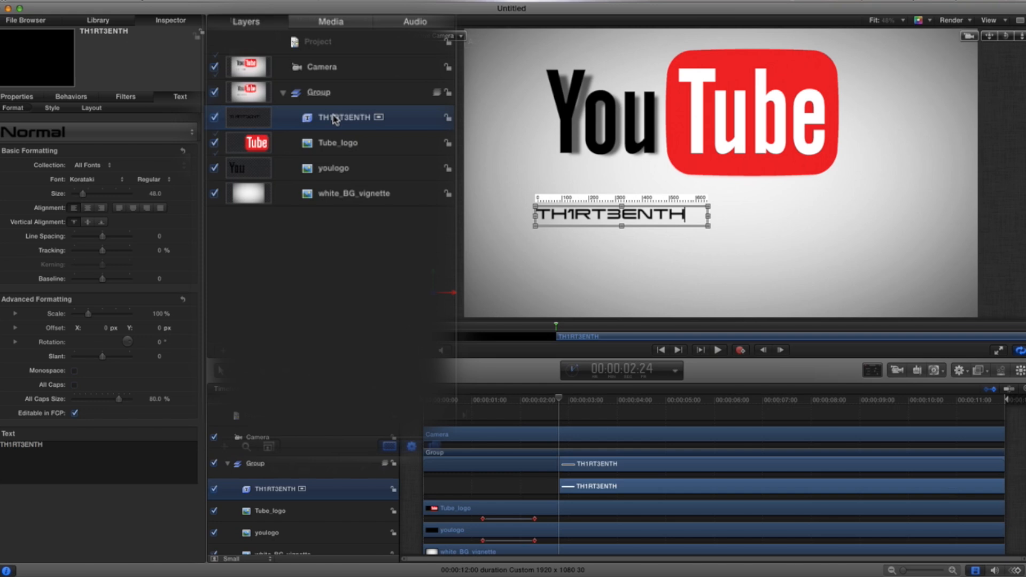
Step: Duplicate the TH1RT3ENTH text layer and change the copy's text to DESIGN
right_click(335, 119)
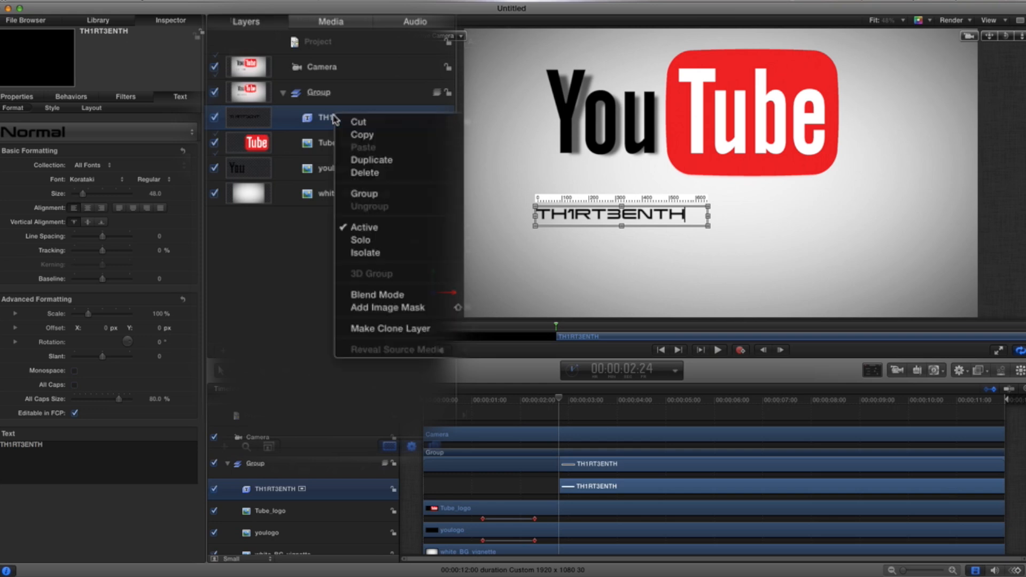
click(363, 160)
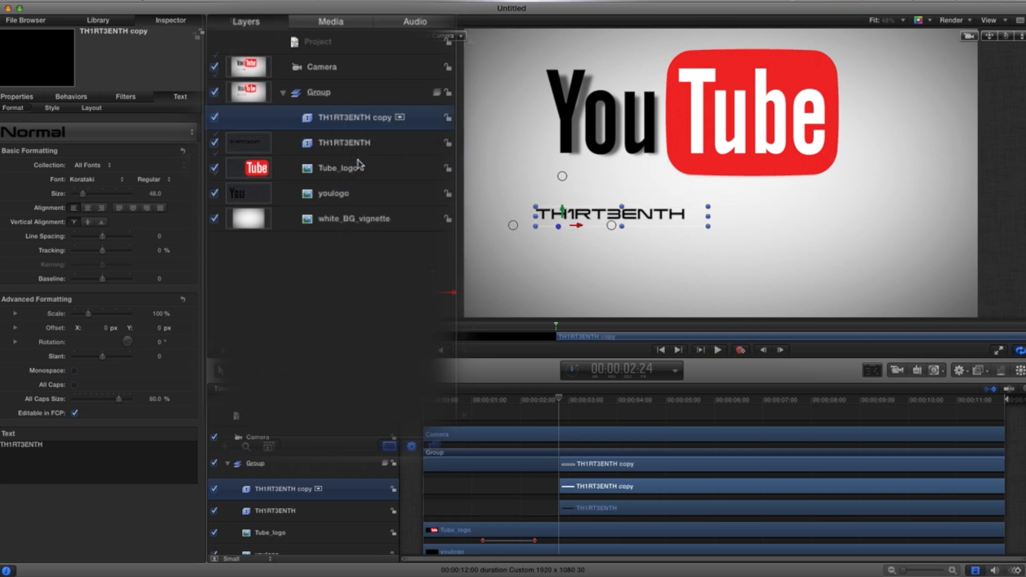
double_click(585, 216)
text(DESIGN)
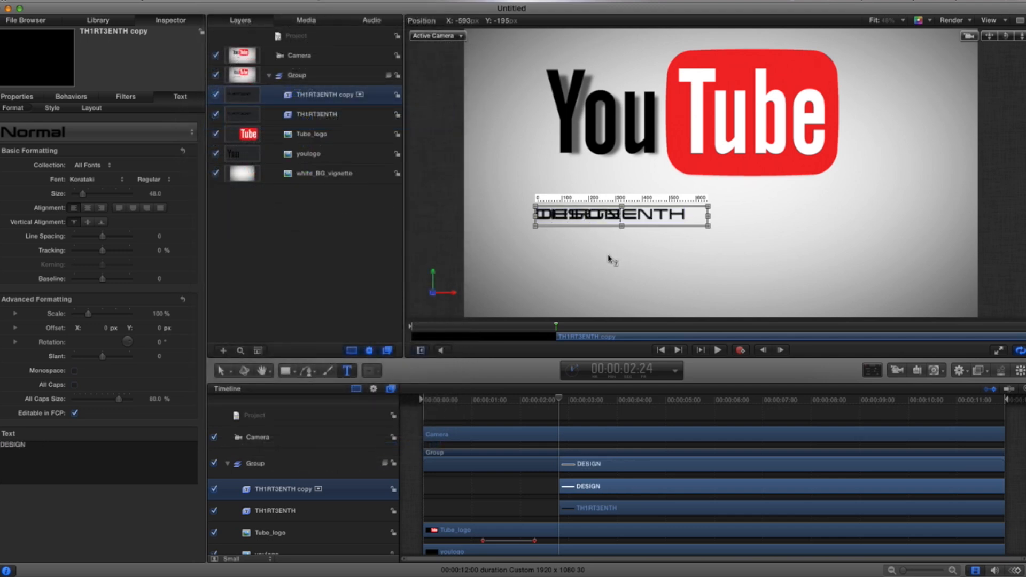
Step: Move the DESIGN text right so it sits directly after TH1RT3ENTH
click(318, 116)
click(308, 99)
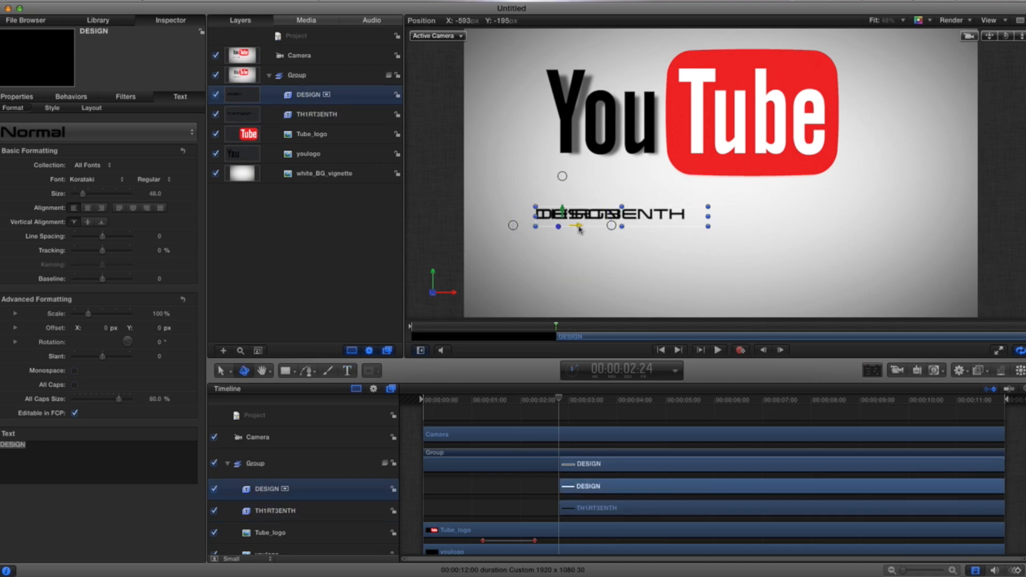
drag(584, 229, 731, 230)
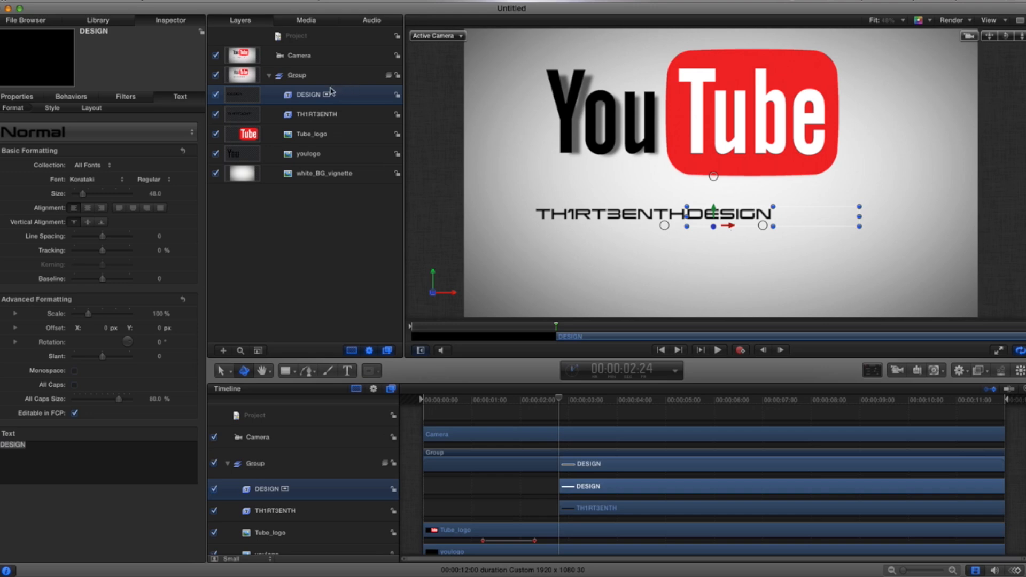
Step: Select both text layers and shift them together to the right, under the Tube part of the logo
shift+click(327, 114)
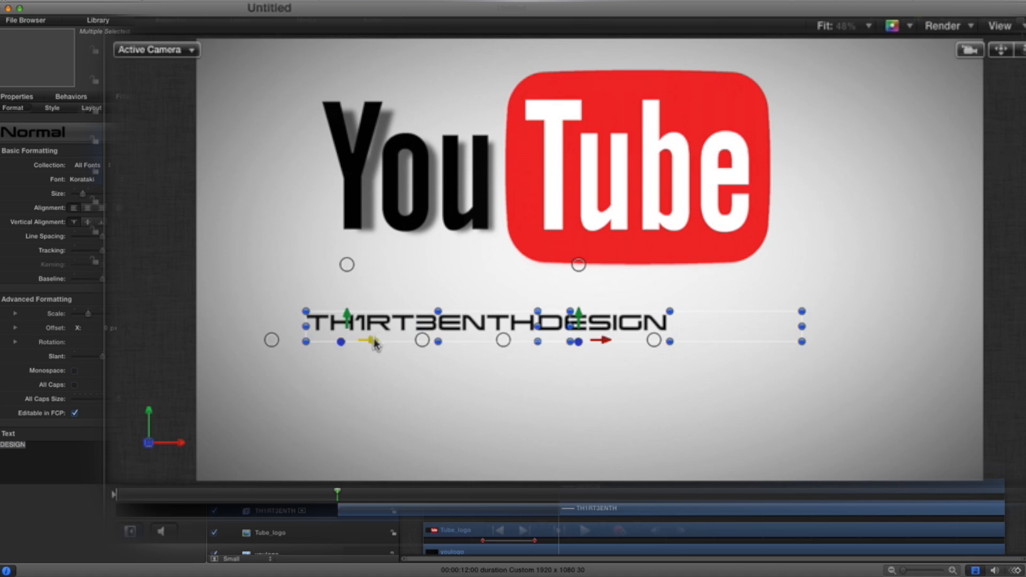
drag(377, 346, 526, 349)
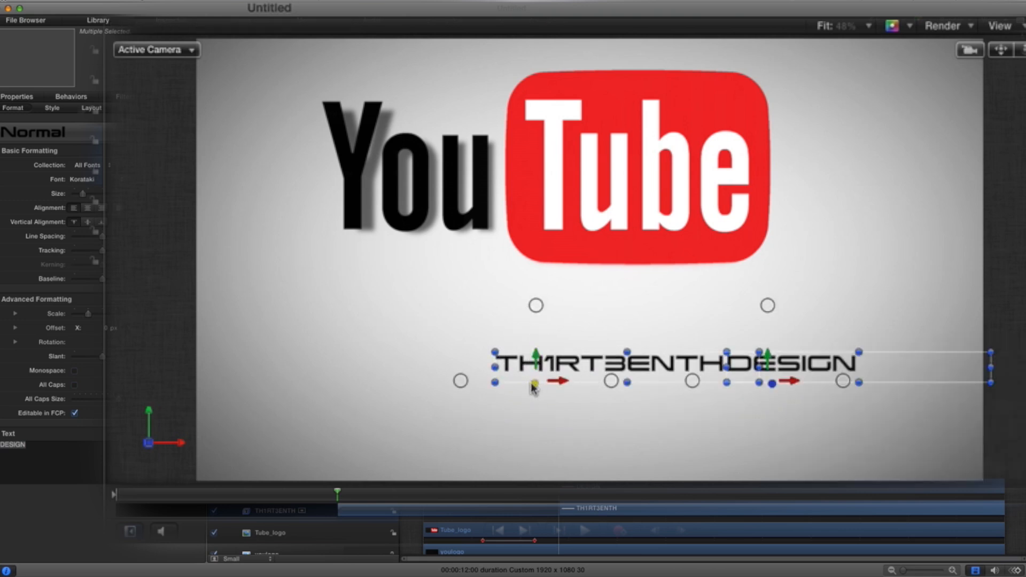
drag(534, 388, 577, 389)
click(824, 260)
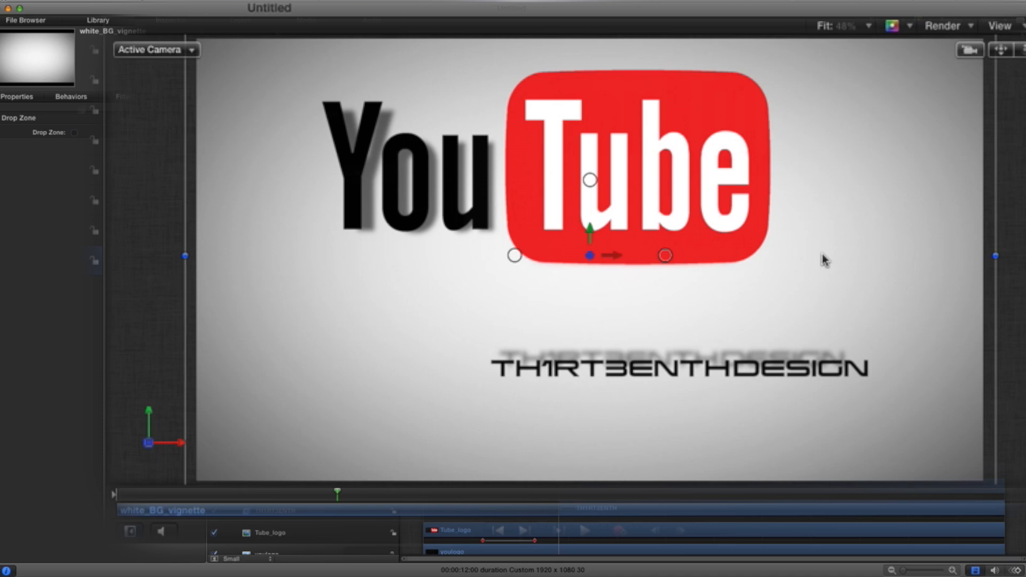
scroll(823, 259, left, 2)
scroll(666, 337, right, 1)
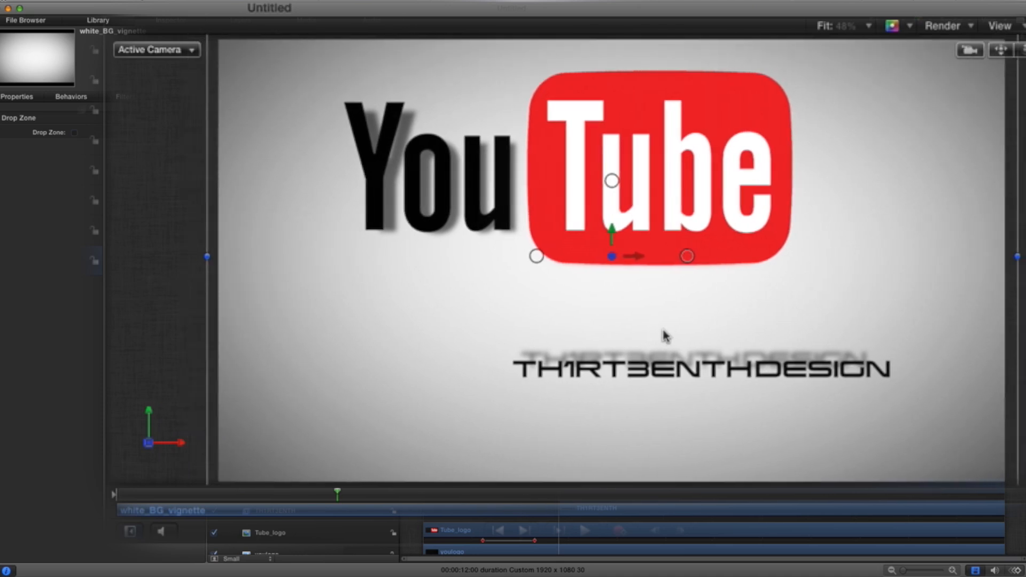
scroll(666, 336, right, 1)
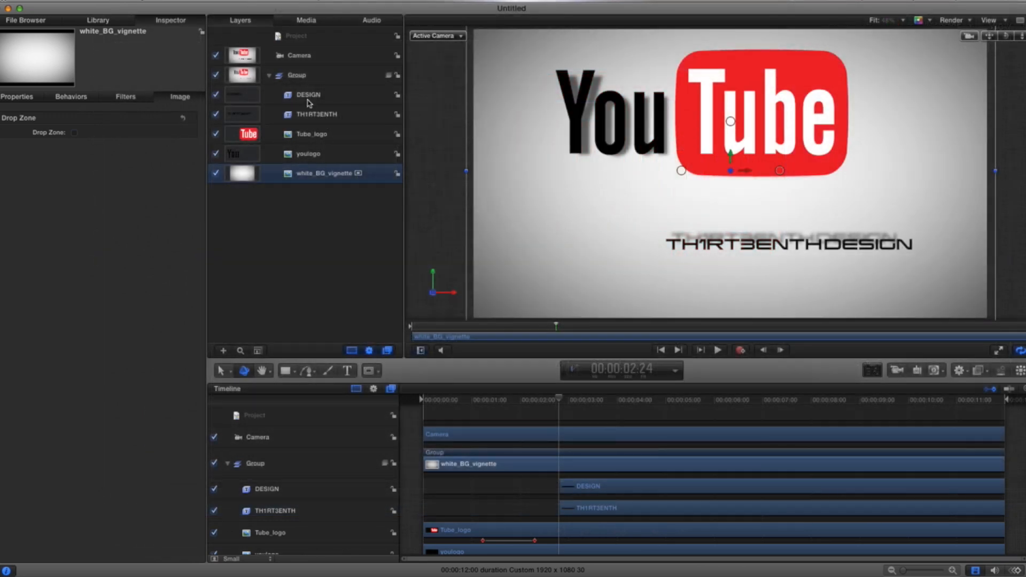
Step: Move the DESIGN text off-screen to the right, to an X position of about 1167 px
click(308, 99)
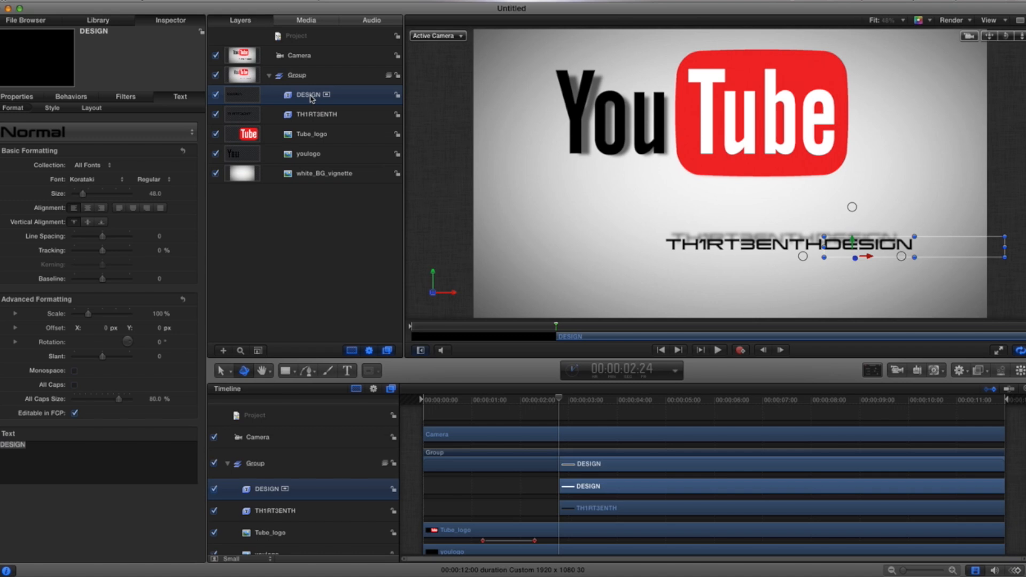
click(19, 97)
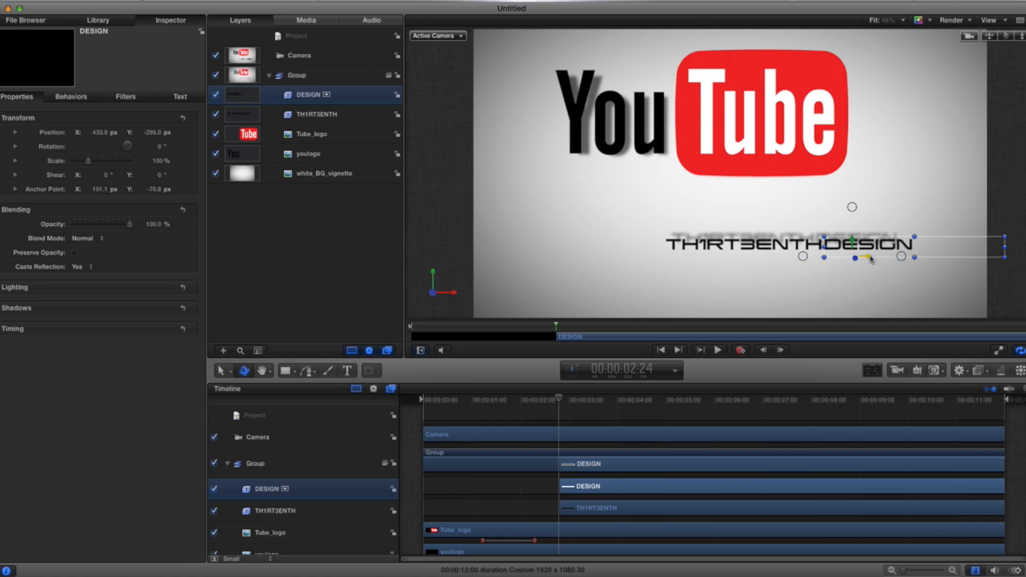
drag(871, 259, 1025, 259)
click(902, 19)
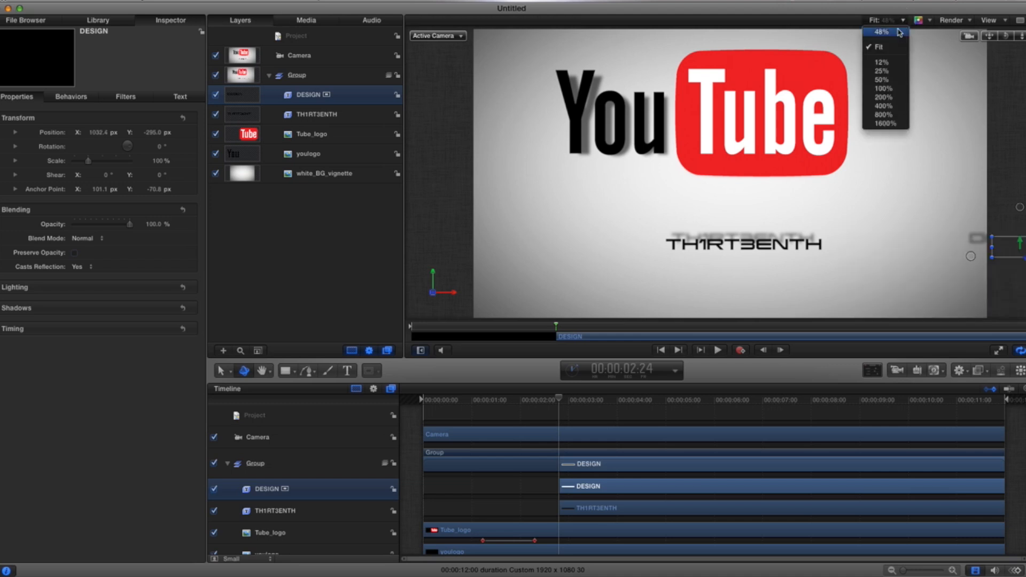
click(892, 73)
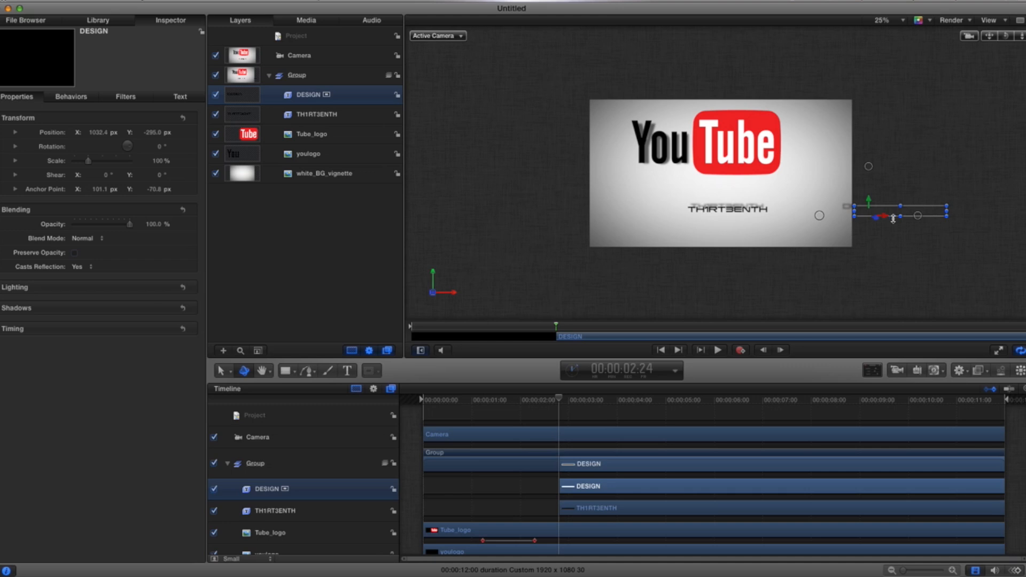
drag(889, 219, 907, 220)
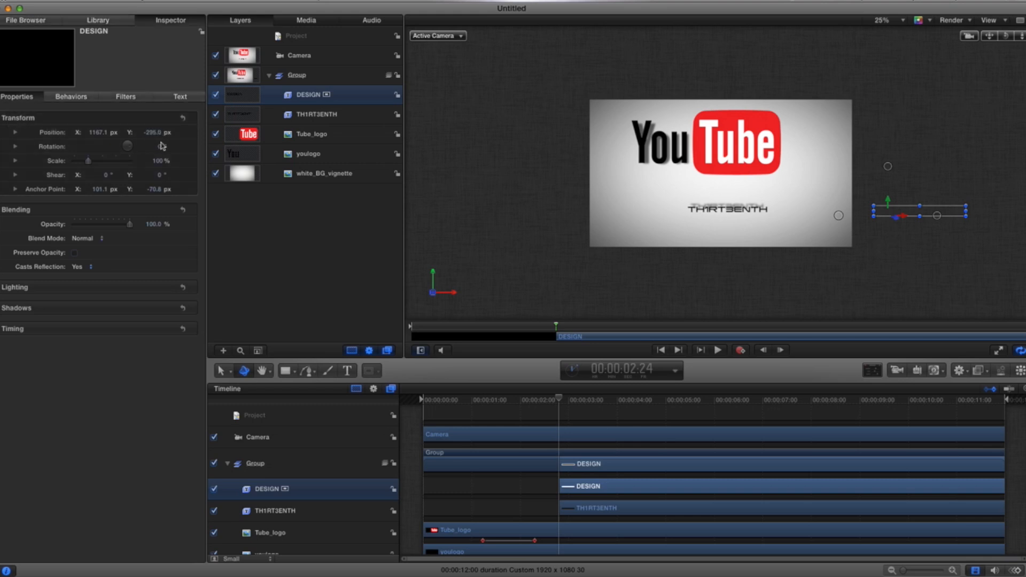
Step: Keyframe DESIGN's position, go to about 4:12, and slide it back to about X 430 px beside TH1RT3ENTH
click(181, 133)
drag(561, 401, 637, 407)
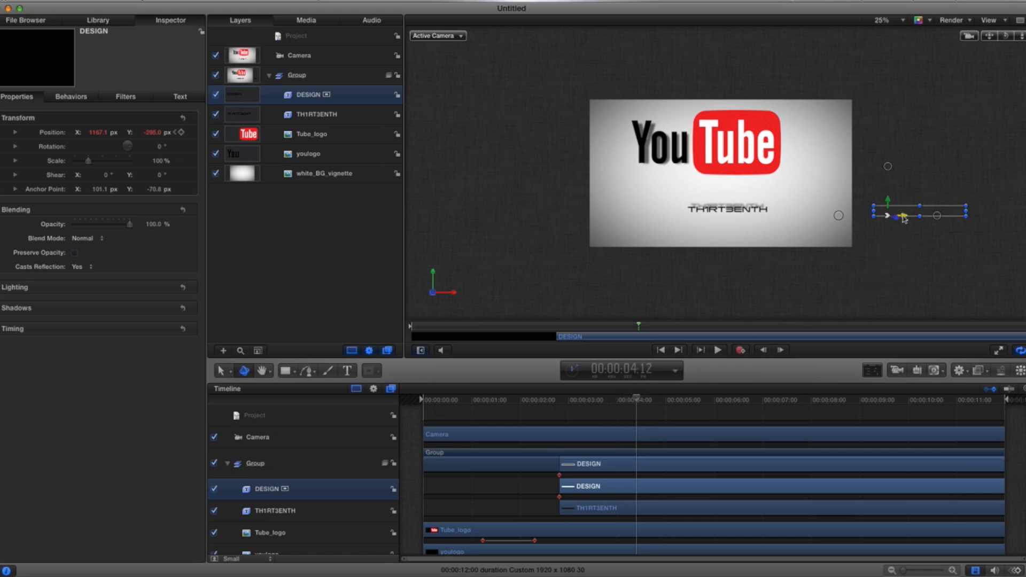
drag(903, 218, 799, 216)
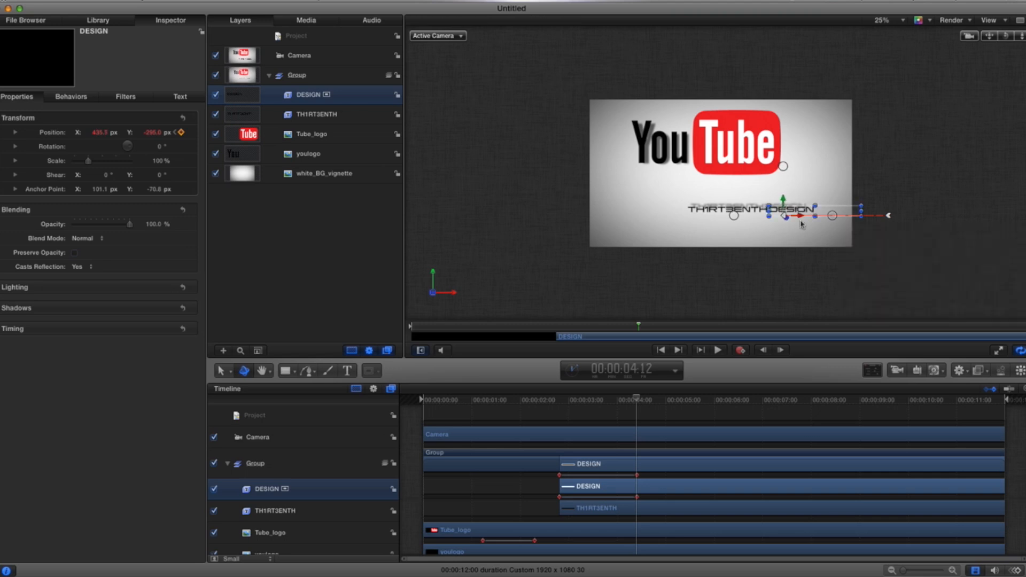
click(902, 24)
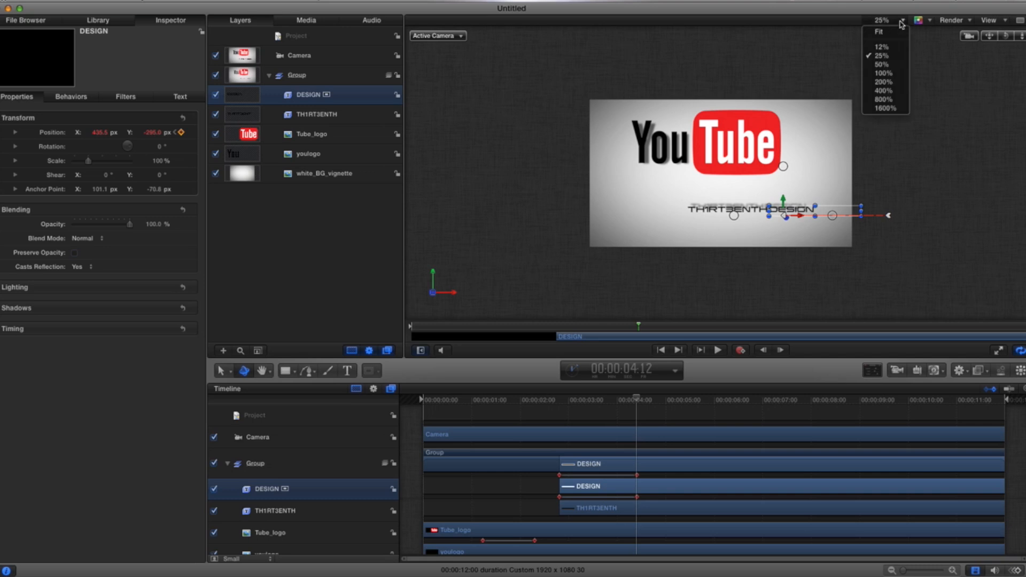
click(895, 35)
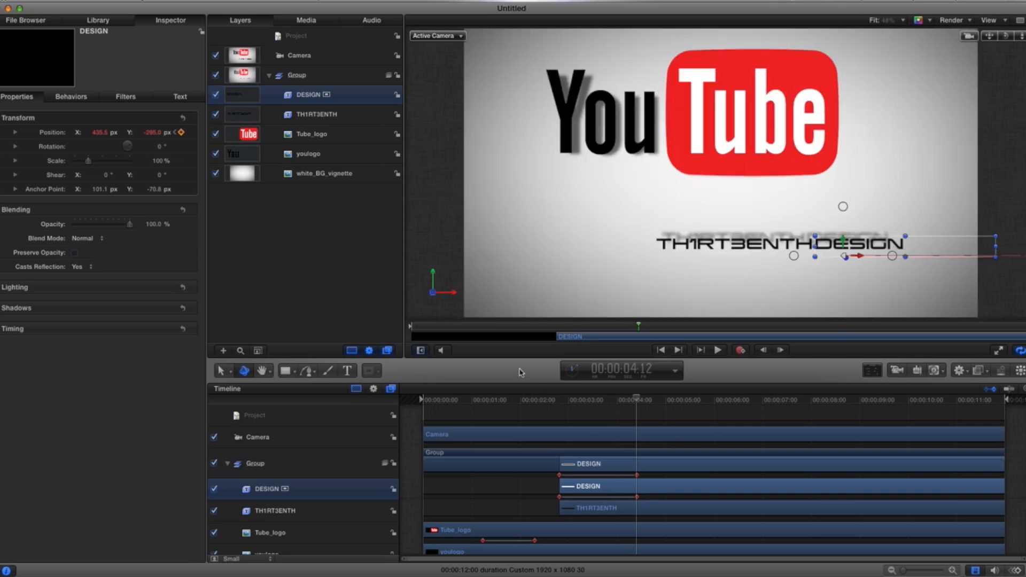
Step: At about 2:25, move the TH1RT3ENTH text off-screen to the left, to about X -1385 px
click(332, 114)
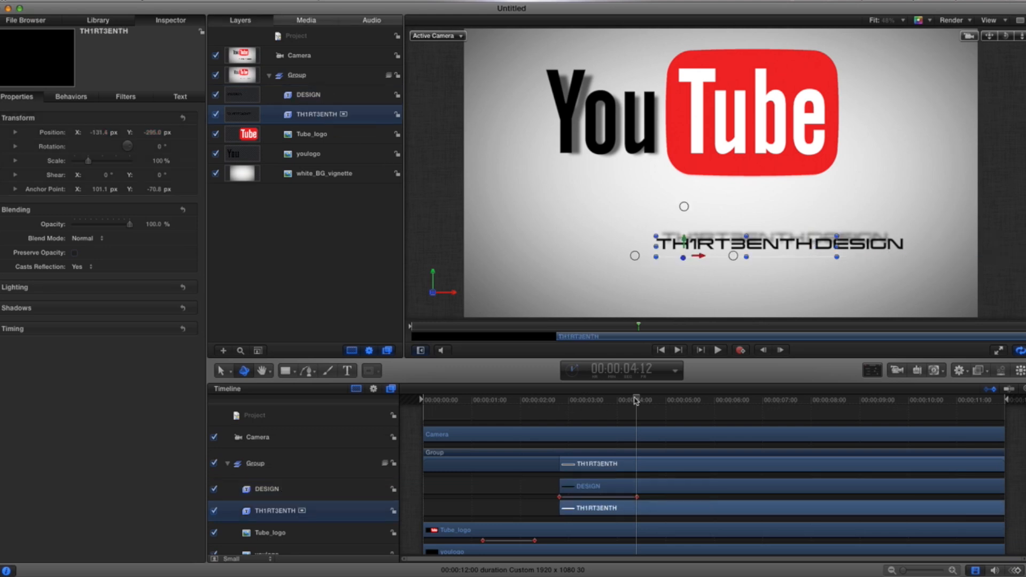
drag(636, 401, 561, 403)
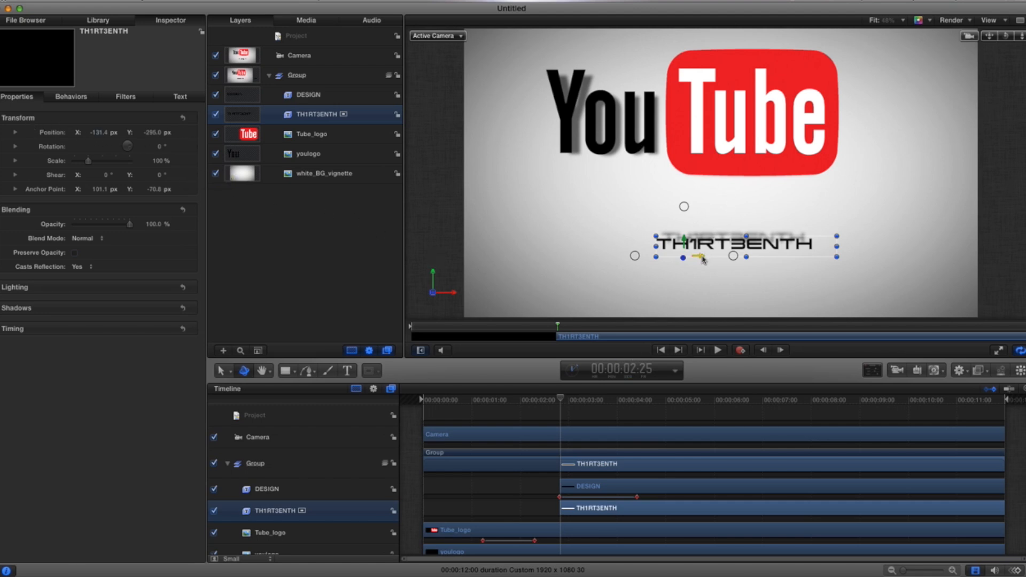
drag(698, 255, 352, 251)
click(903, 20)
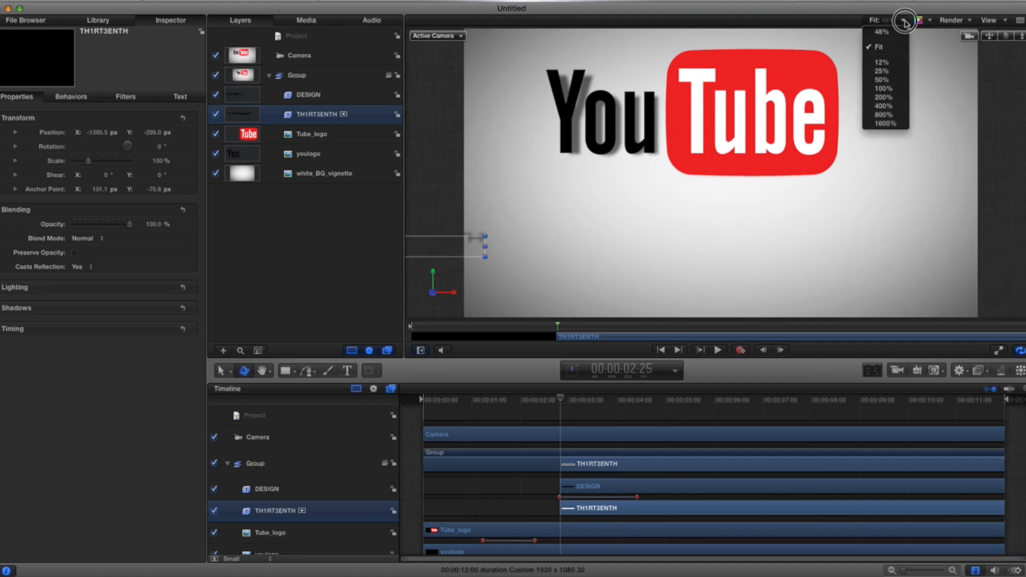
click(882, 71)
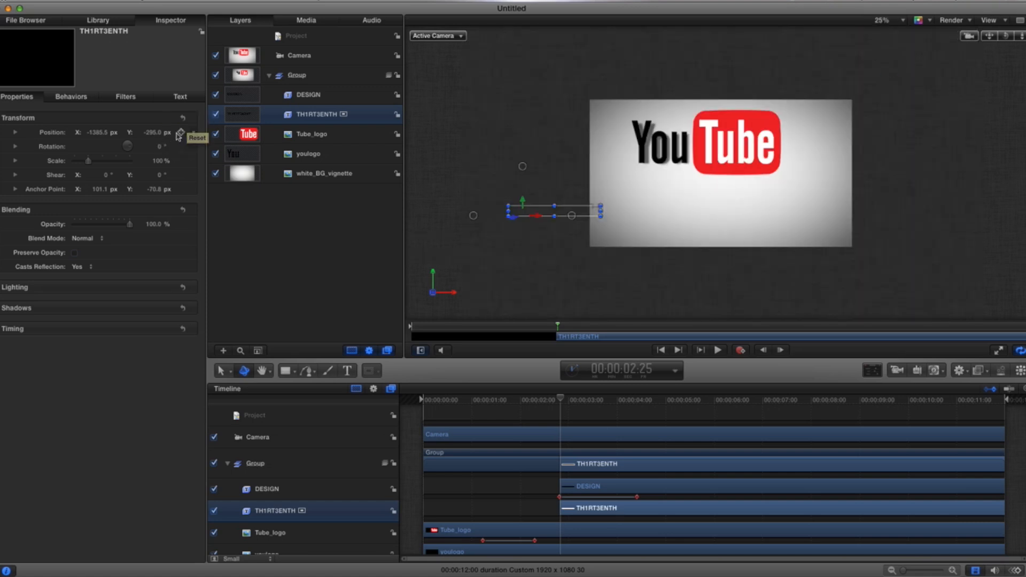
Step: Keyframe TH1RT3ENTH's position, go to about 4:13, and slide it back to about X -130 px before DESIGN
click(182, 133)
drag(562, 402, 639, 406)
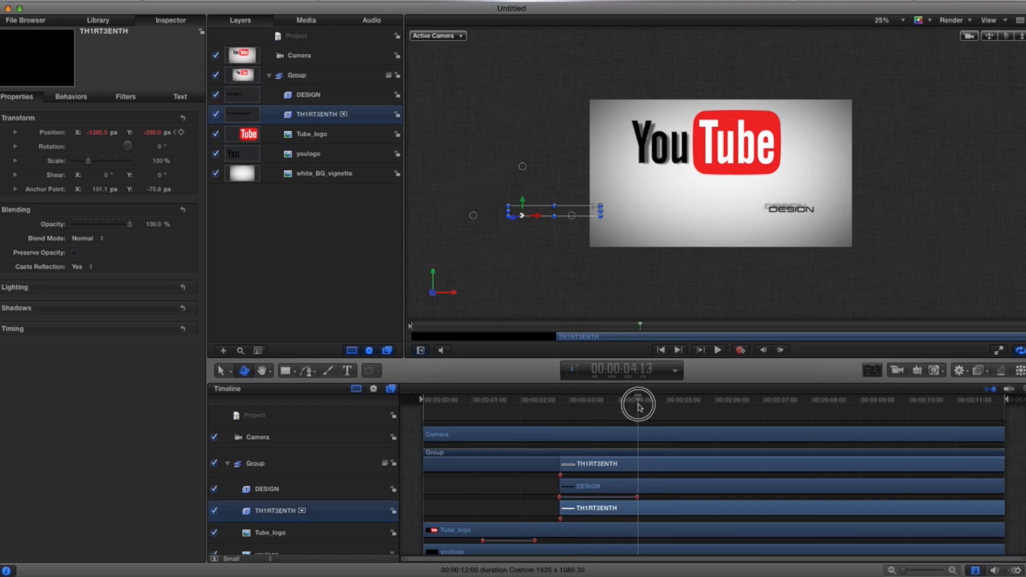
drag(536, 221, 660, 222)
drag(696, 222, 718, 221)
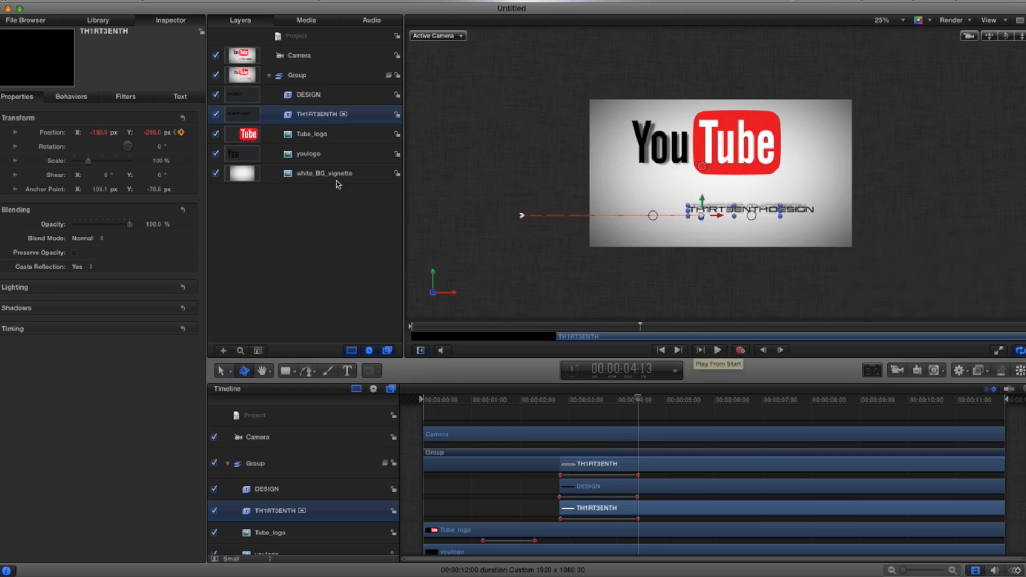
click(904, 21)
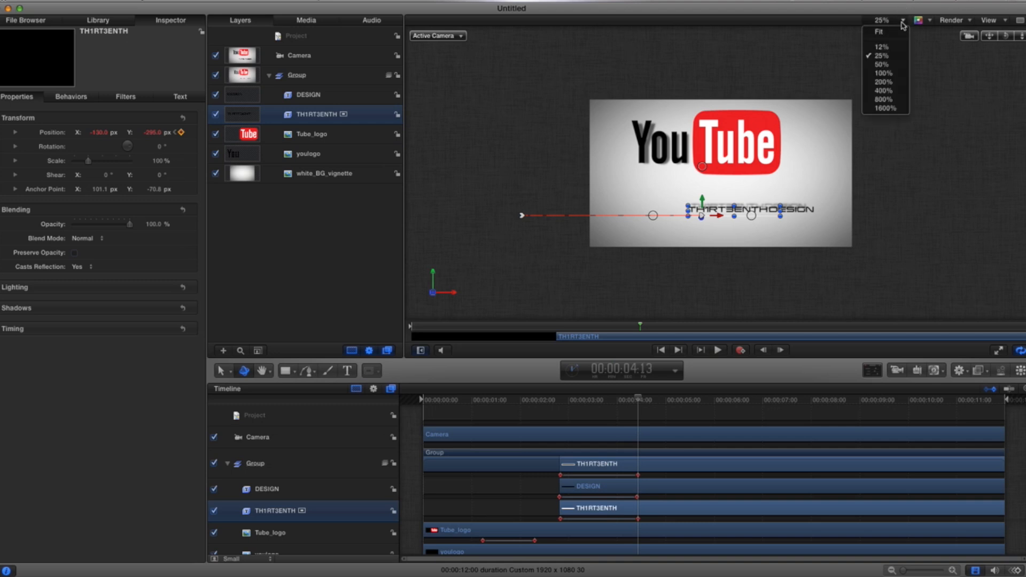
click(884, 110)
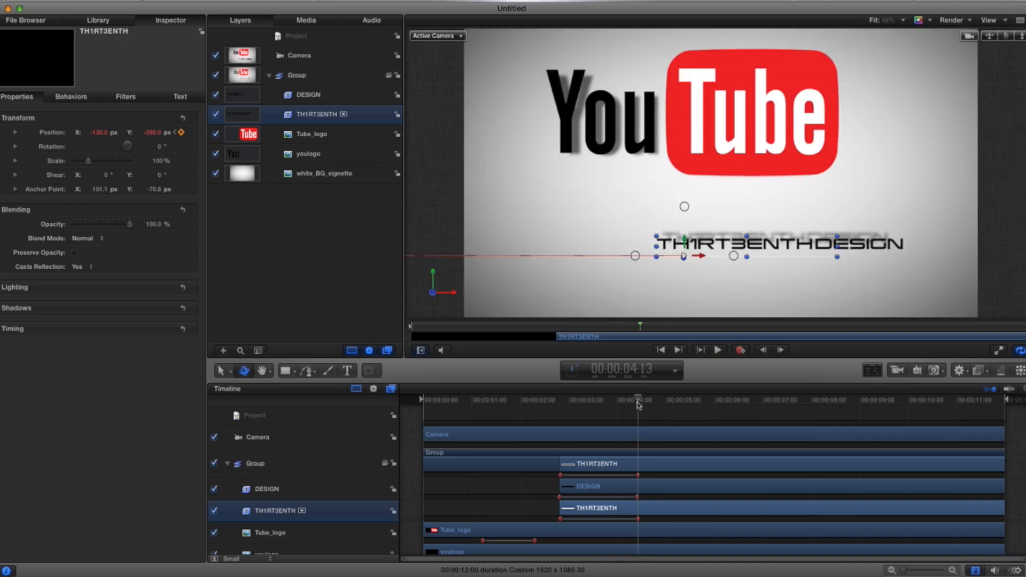
Step: Return to the start and play back the text slide-in animation
drag(639, 399, 406, 398)
click(294, 36)
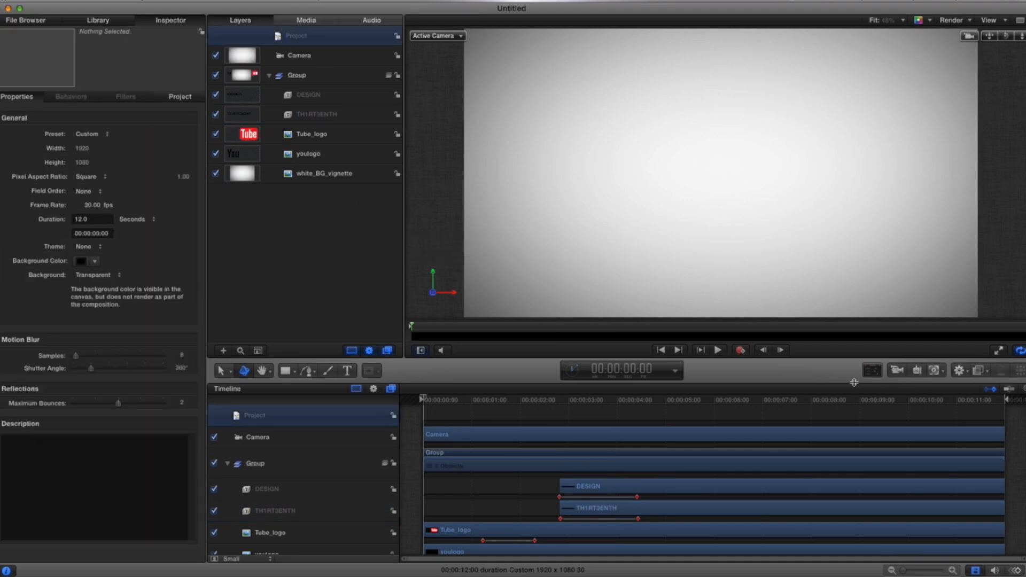
click(718, 350)
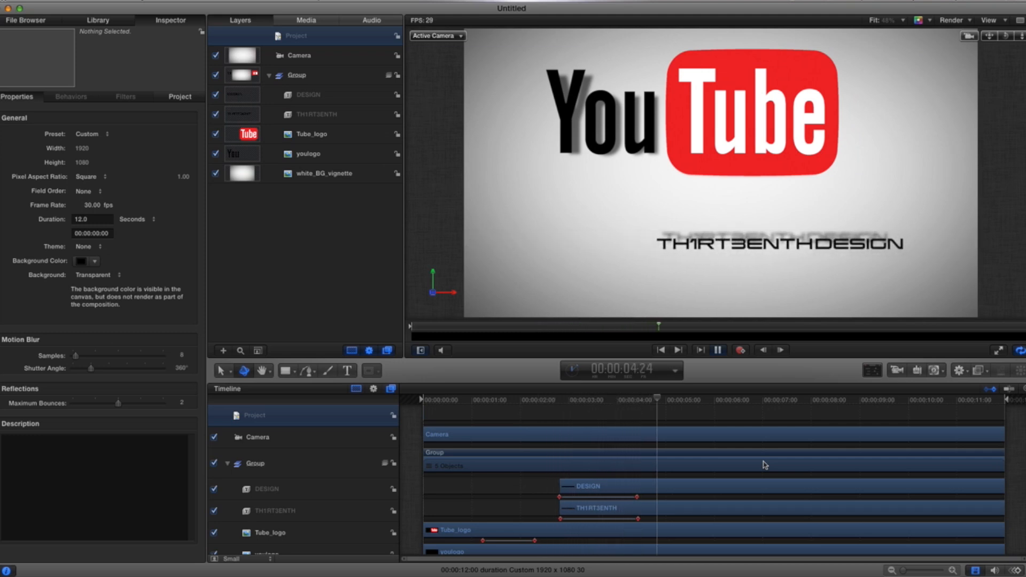
click(718, 350)
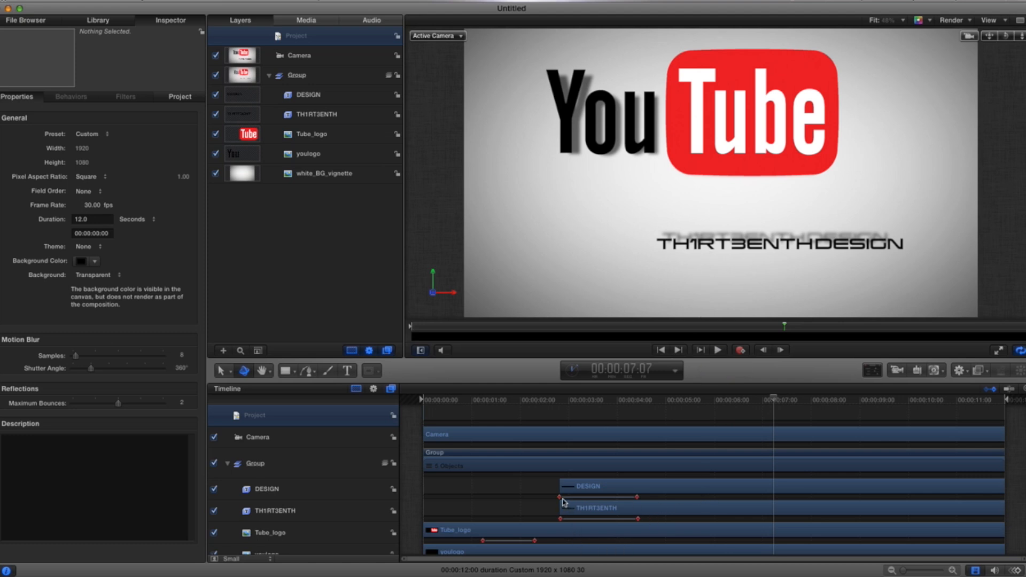
Step: Shift TH1RT3ENTH's first position keyframe slightly later and play the text animation from the start
drag(561, 519, 584, 521)
drag(773, 398, 547, 398)
click(719, 351)
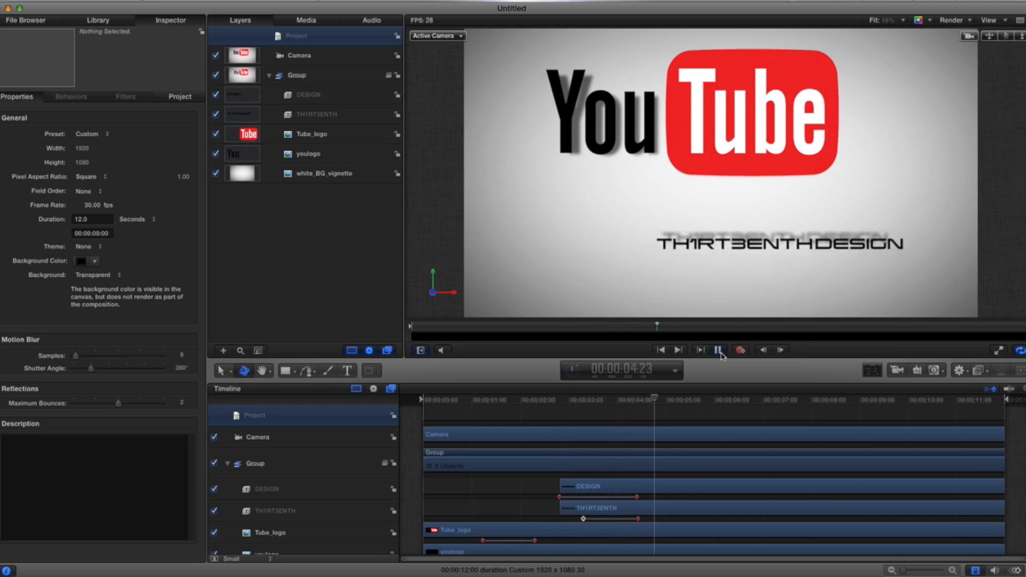
click(719, 351)
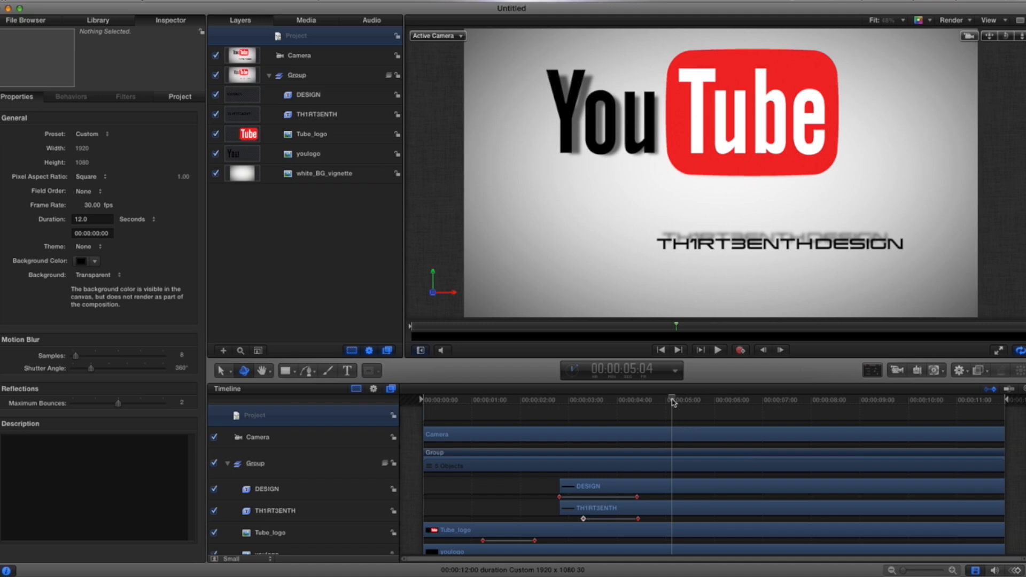
Step: Apply the Page Curl filter from the library to the Tube_logo layer
drag(673, 403, 742, 406)
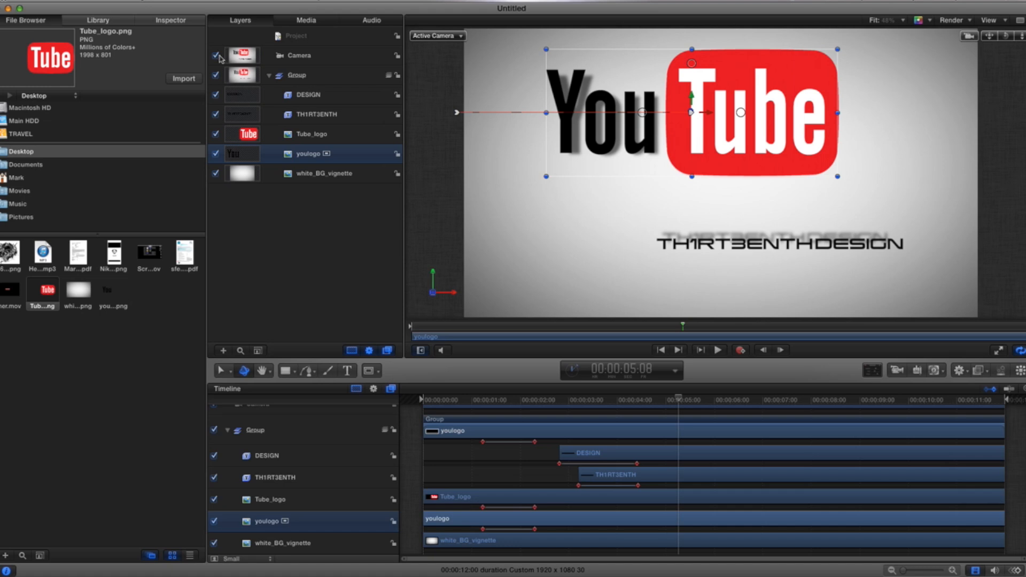
mouse_move(682, 400)
mouse_down()
mouse_move(697, 399)
mouse_move(661, 398)
mouse_move(735, 398)
mouse_move(696, 399)
mouse_up()
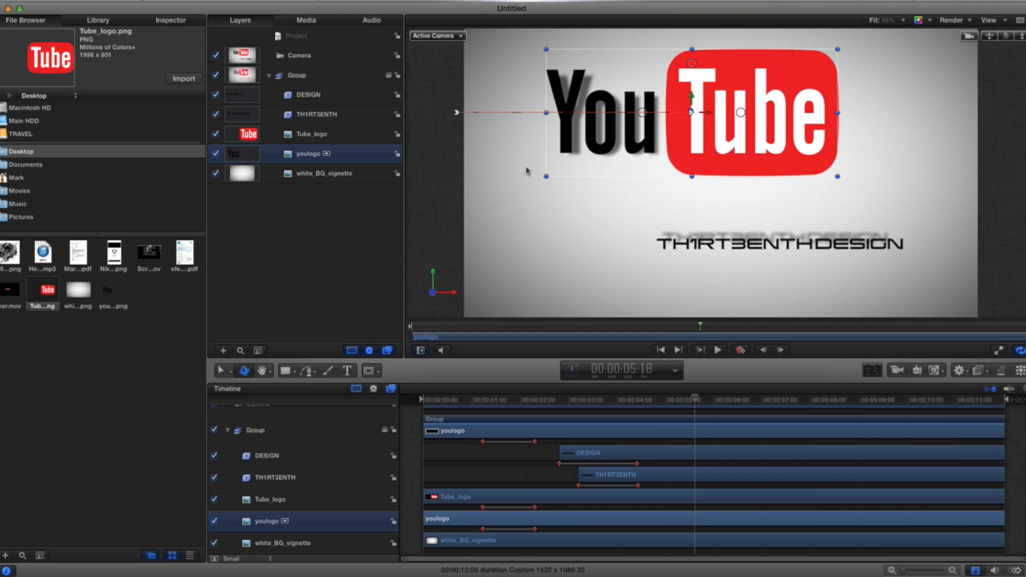
click(311, 137)
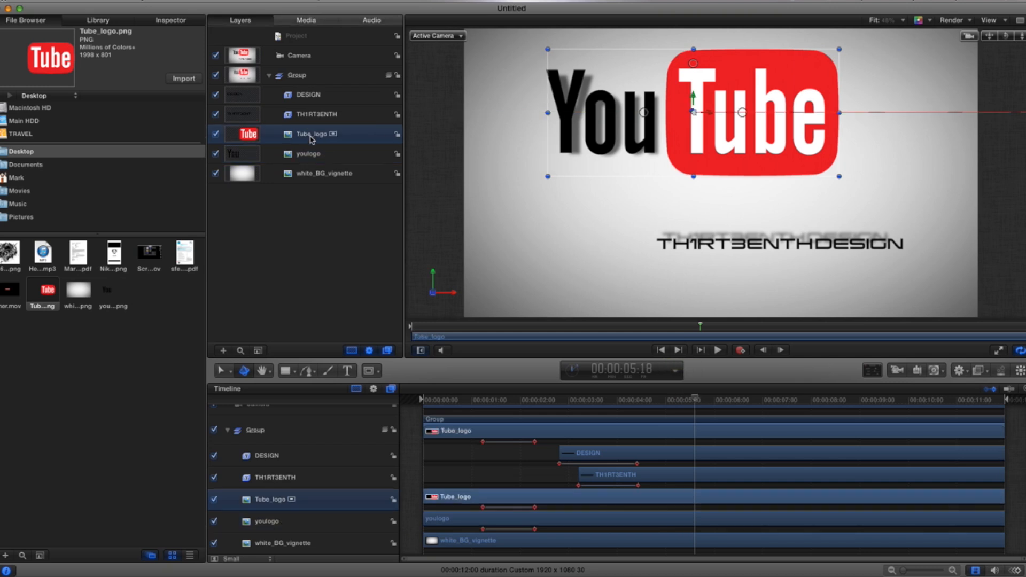
click(90, 16)
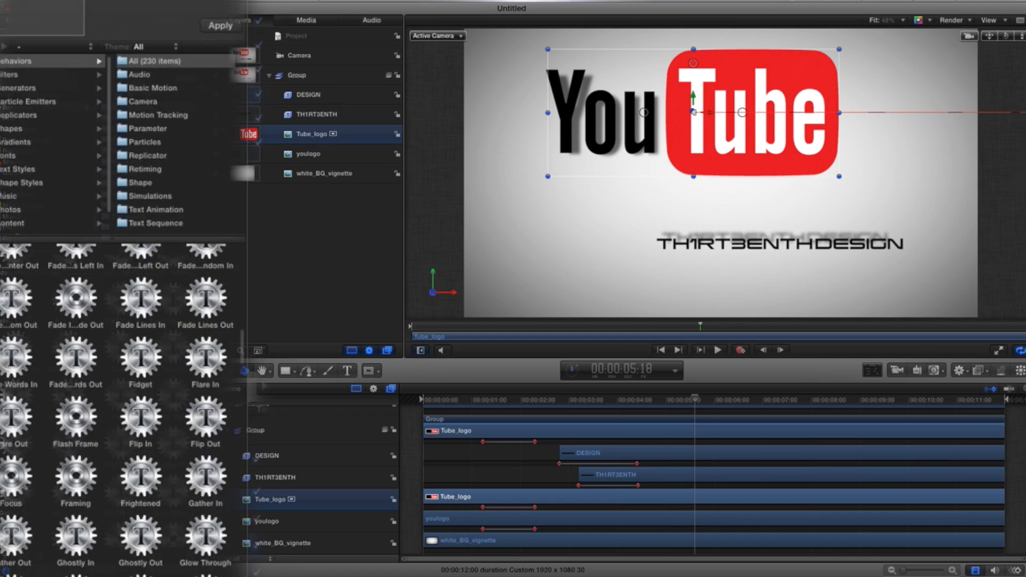
click(20, 76)
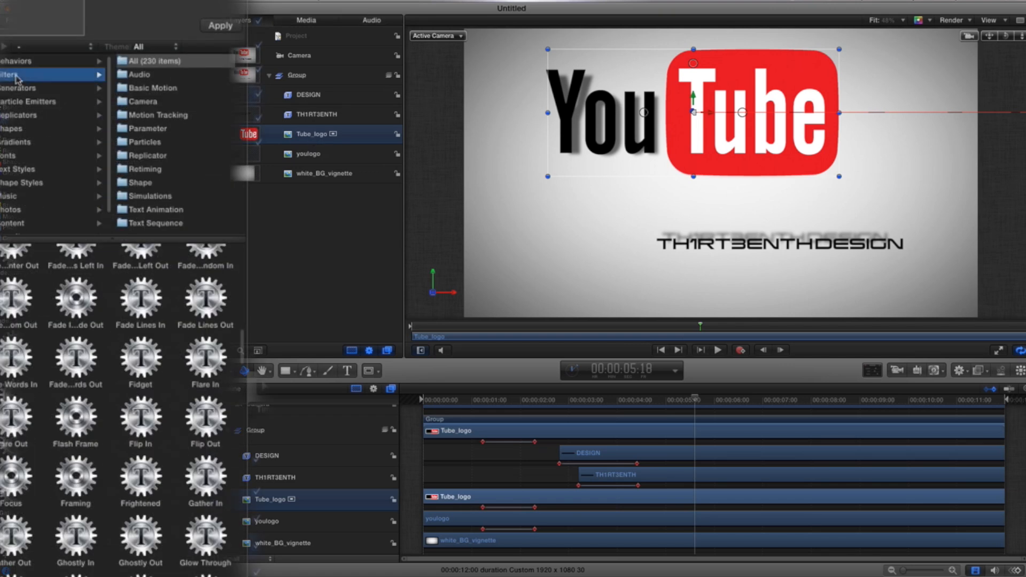
scroll(174, 371, down, 3)
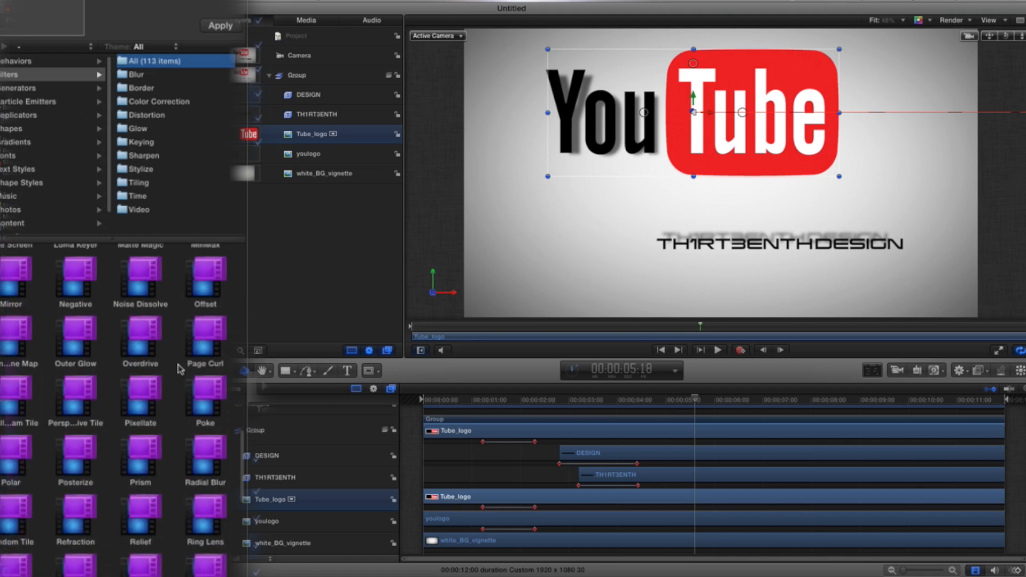
drag(202, 345, 305, 140)
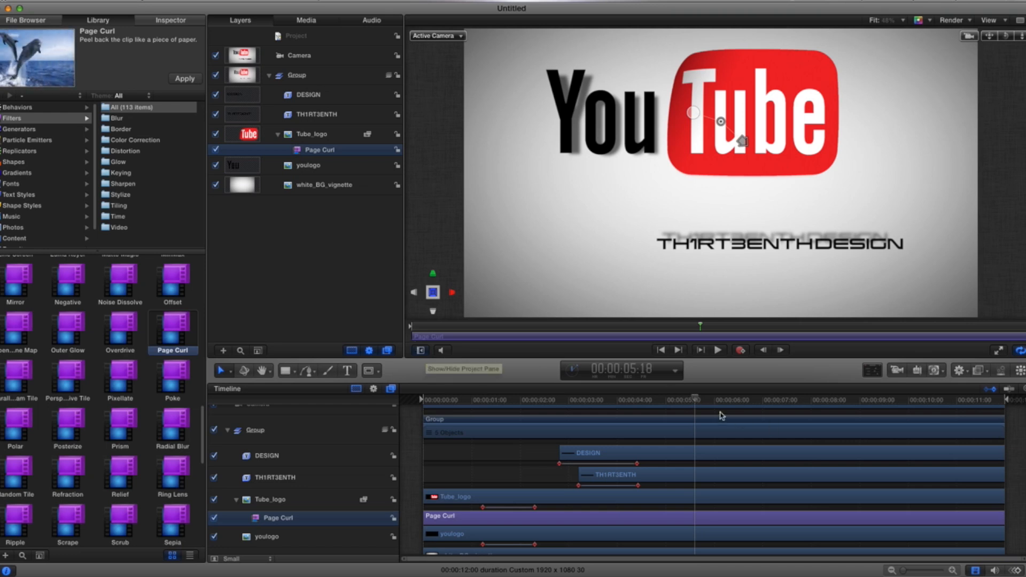
Step: Play the Tube_logo page curl animation from the start
drag(695, 398, 547, 396)
key(space)
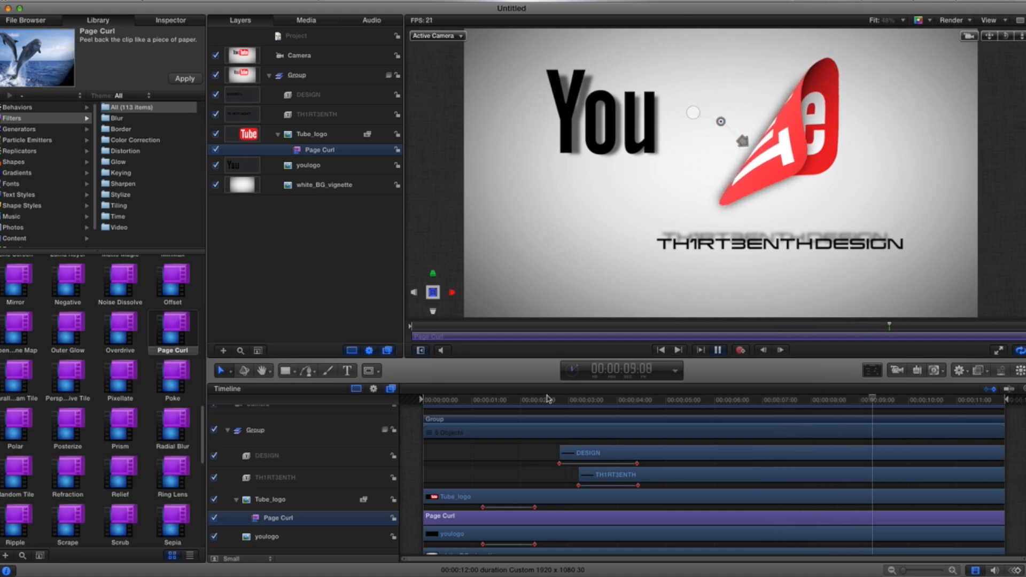
key(space)
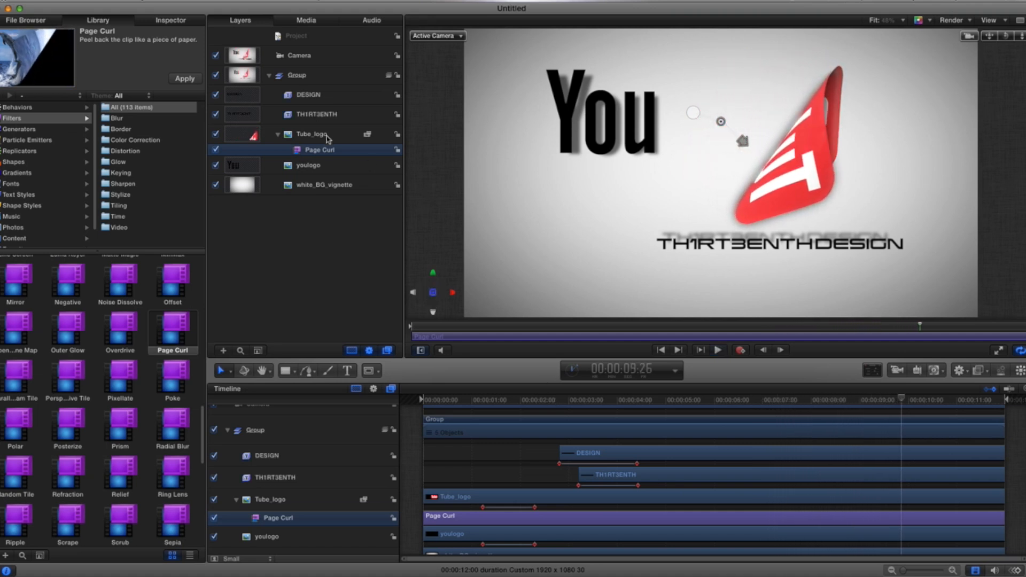
Step: In the Tube_logo Page Curl settings, keep Radius at 20 and set Fade Out to 0
click(170, 21)
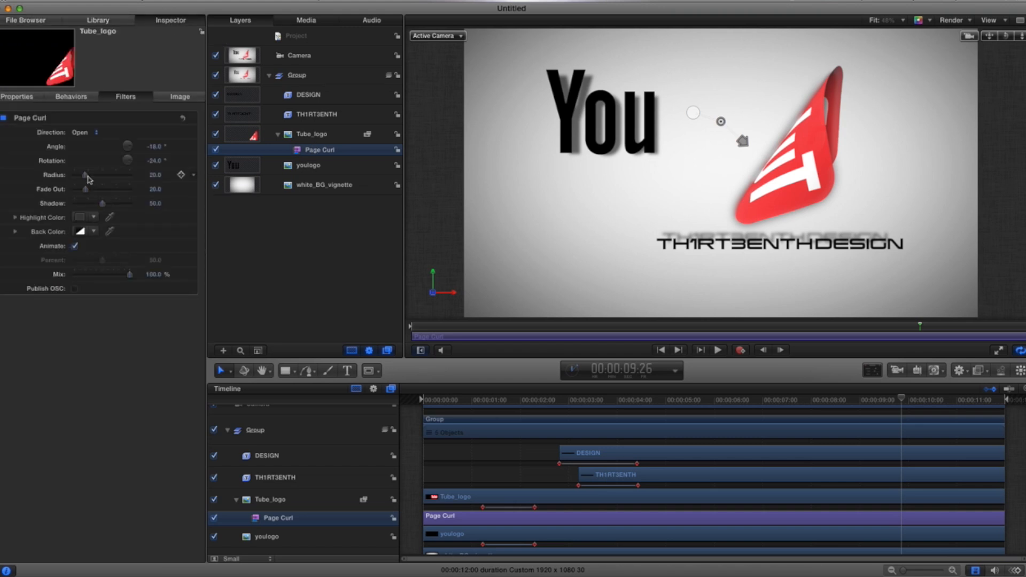
drag(87, 179, 94, 180)
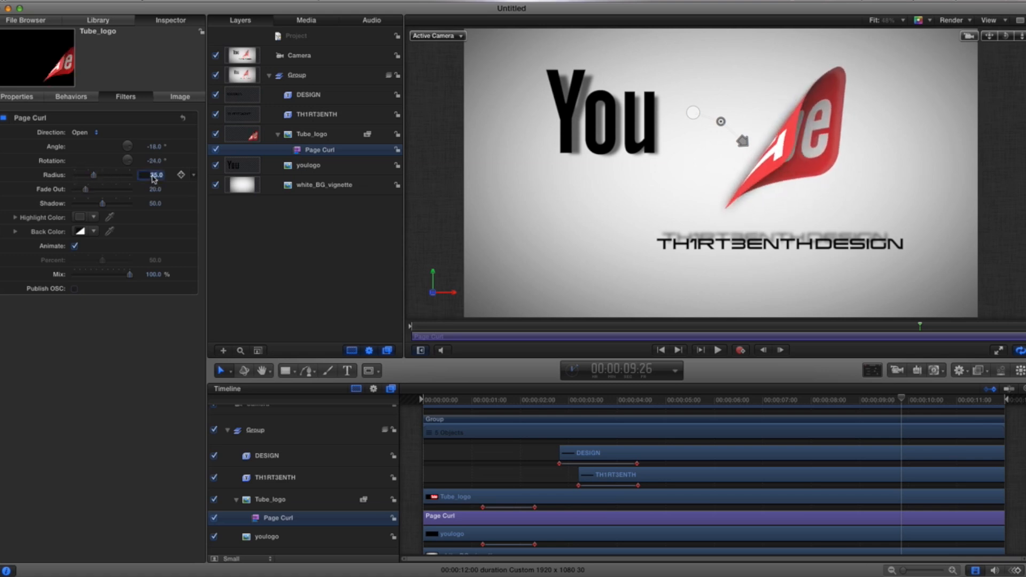
key(Return)
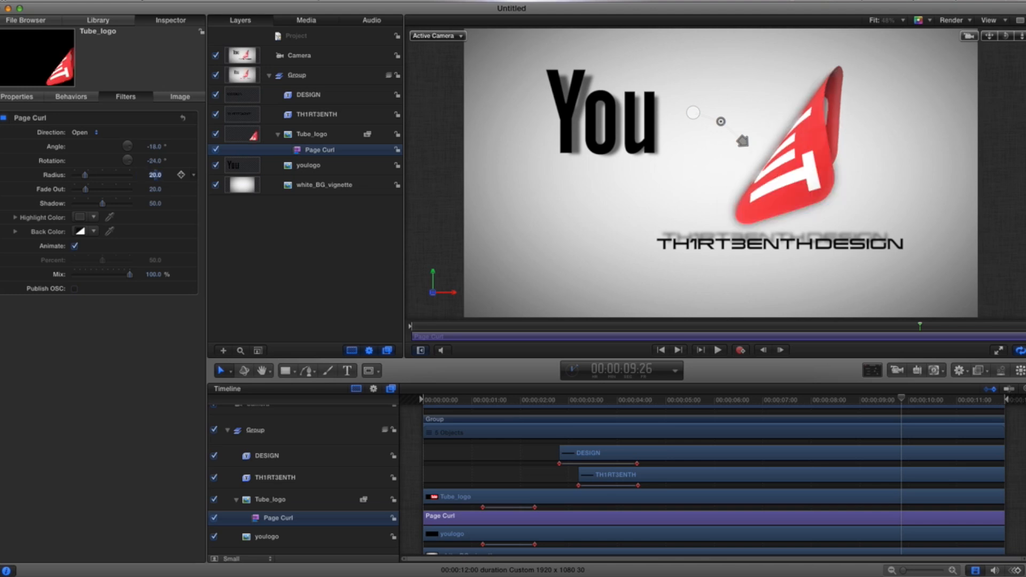
mouse_move(87, 192)
mouse_down()
mouse_move(96, 191)
mouse_move(68, 190)
mouse_up()
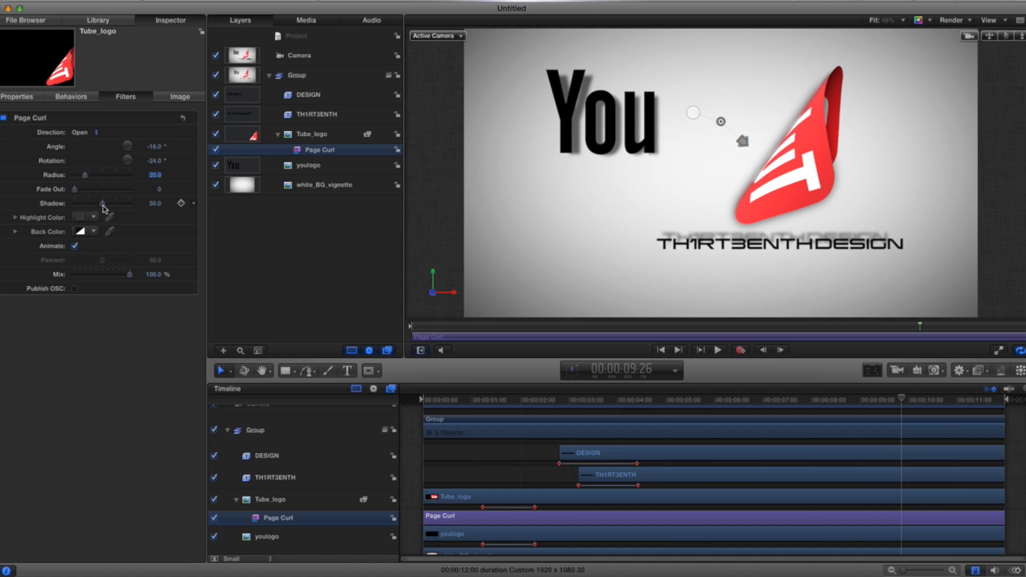
Step: Try switching the Page Curl direction to Close, then return it to Open
click(94, 136)
click(95, 136)
click(94, 136)
click(94, 143)
mouse_move(903, 402)
mouse_down()
mouse_move(673, 394)
mouse_move(887, 394)
mouse_up()
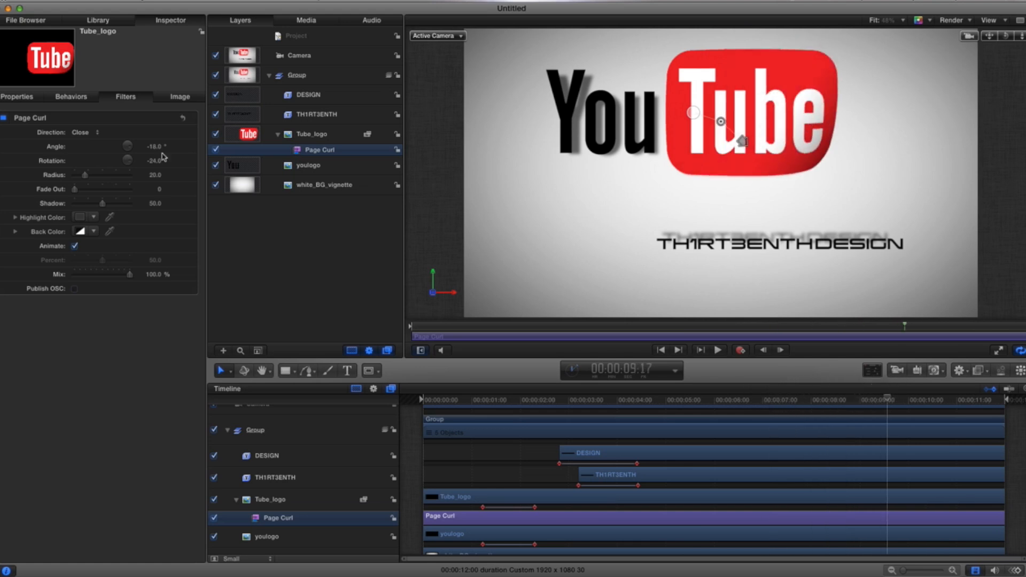
click(95, 132)
click(96, 123)
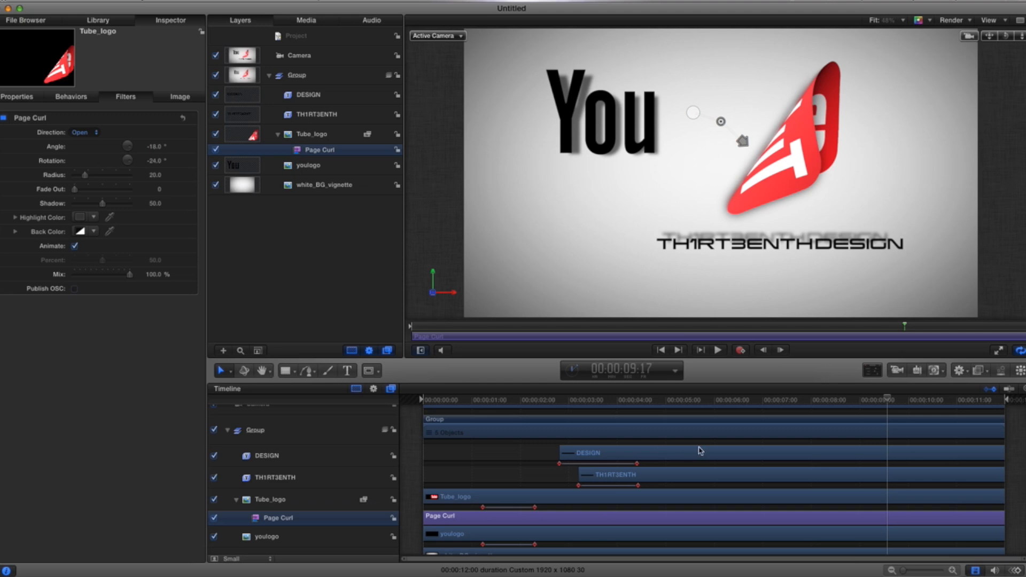
Step: Apply the Page Curl filter to the youlogo layer as well
drag(888, 402, 690, 408)
click(309, 166)
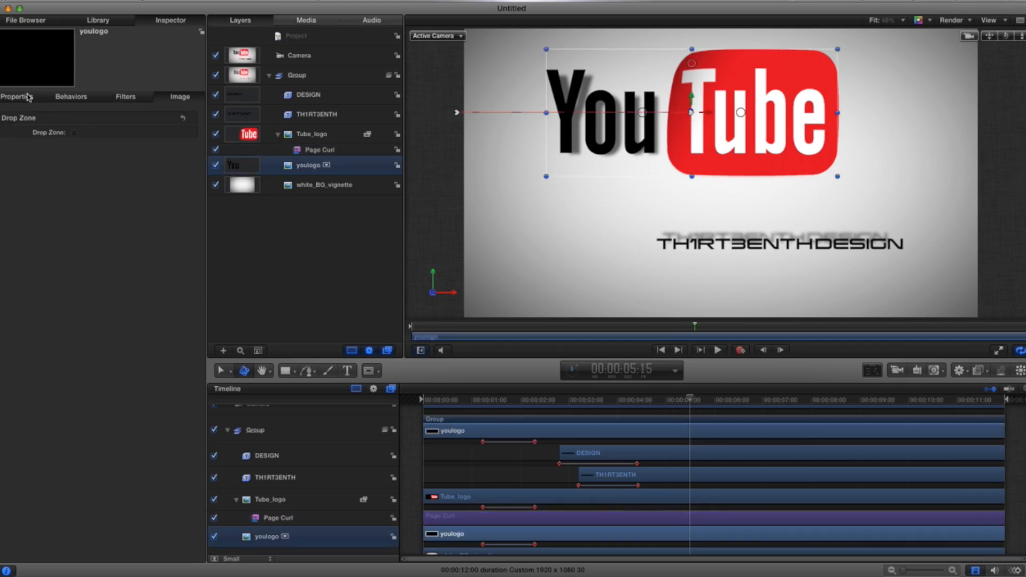
click(97, 20)
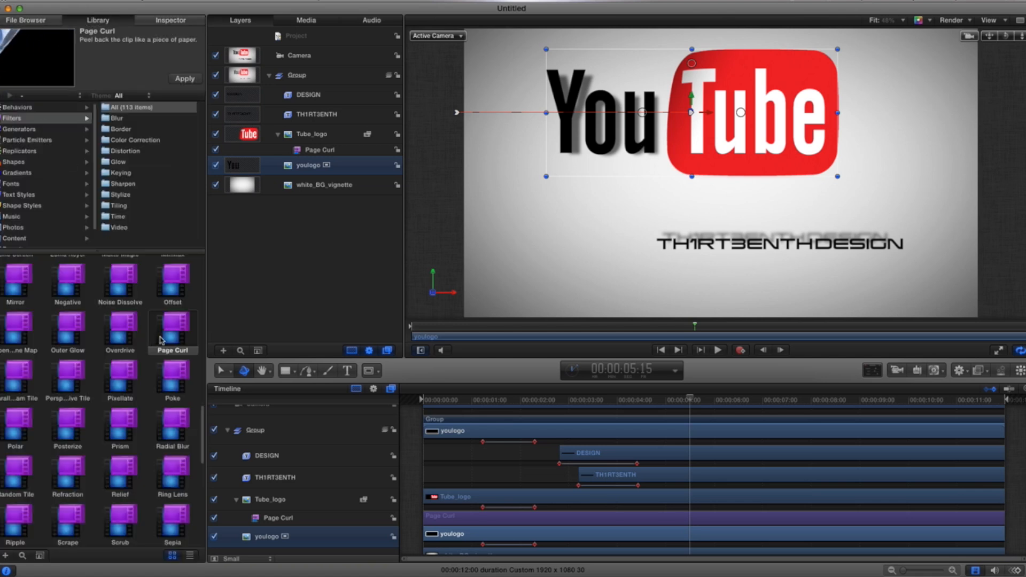
drag(166, 334, 319, 166)
Step: At about 2:25, set the youlogo Page Curl radius to about 28
drag(690, 398, 560, 410)
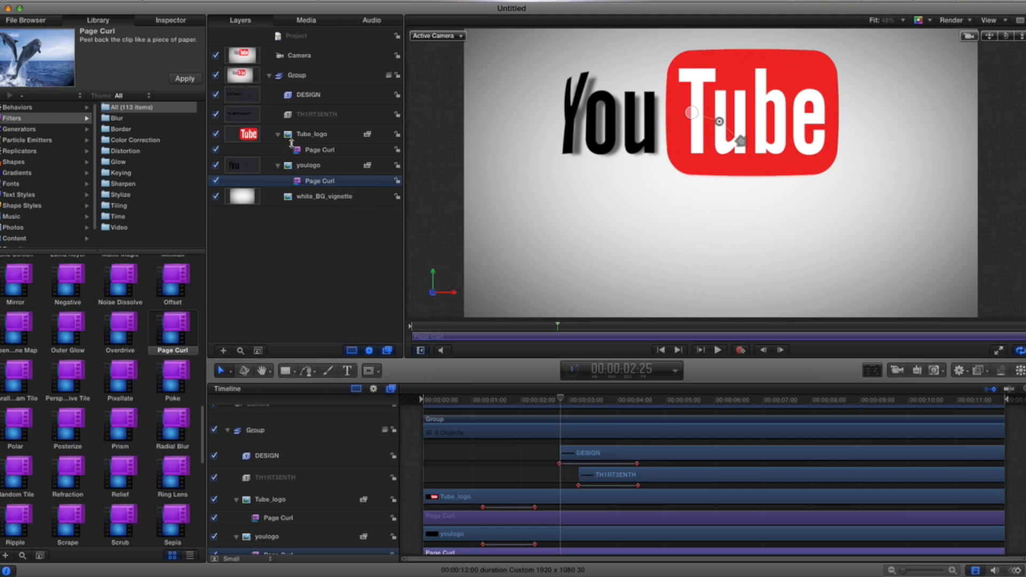
click(172, 21)
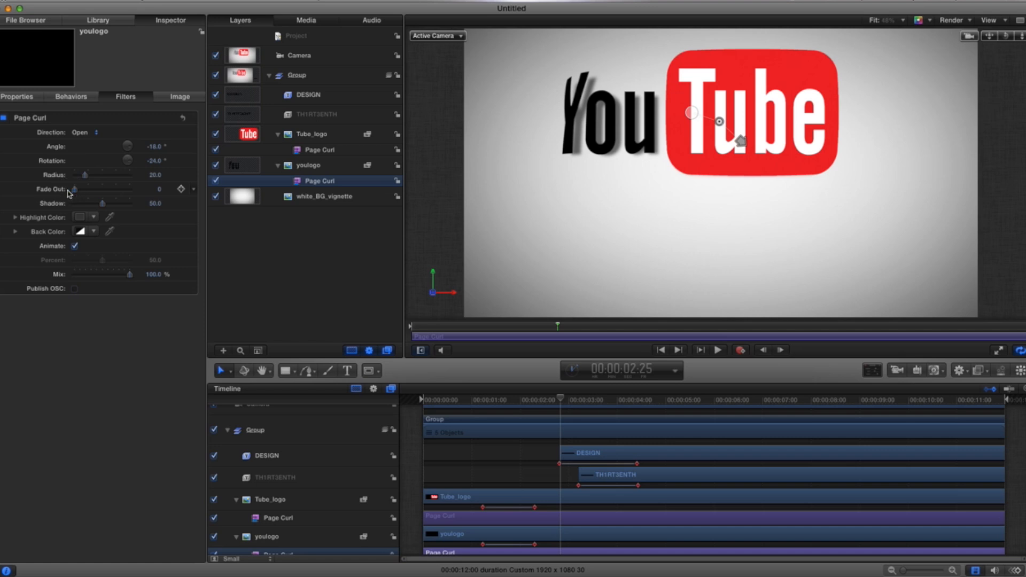
mouse_move(87, 179)
mouse_down()
mouse_move(132, 186)
mouse_move(91, 179)
mouse_up()
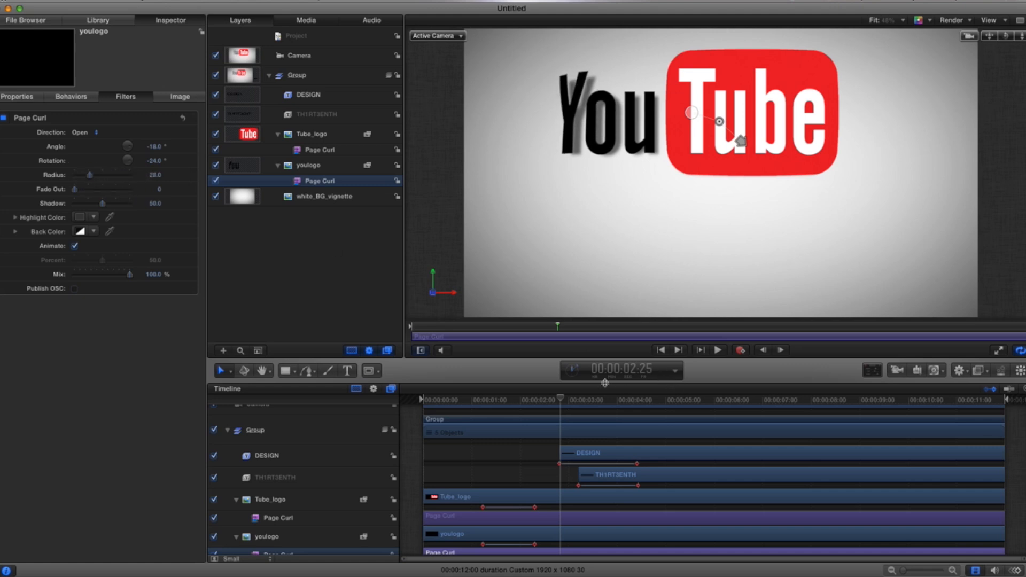
Step: Drag the youlogo page curl handle to an angle of about -136° and preview the animation
drag(562, 400, 588, 400)
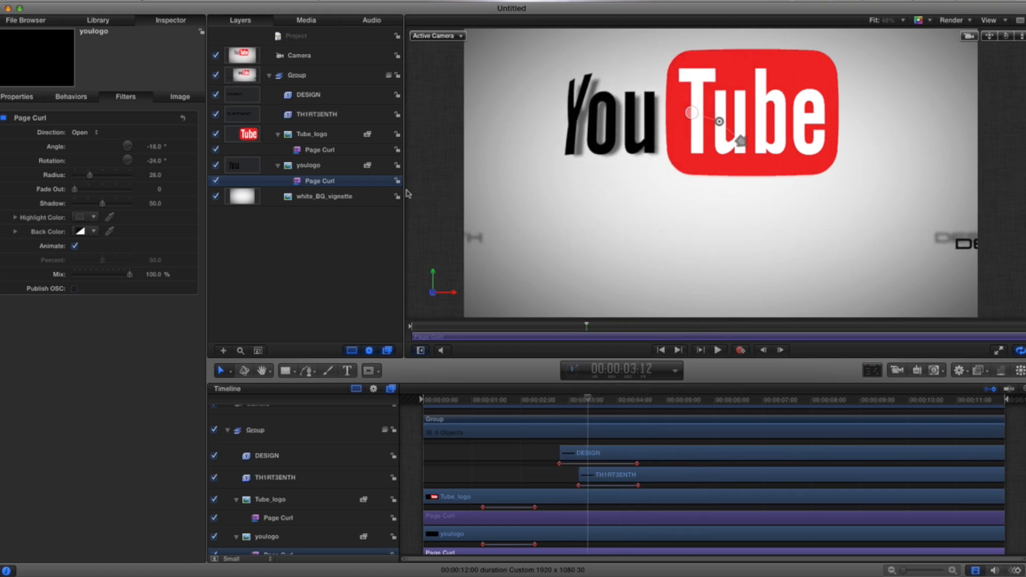
click(321, 165)
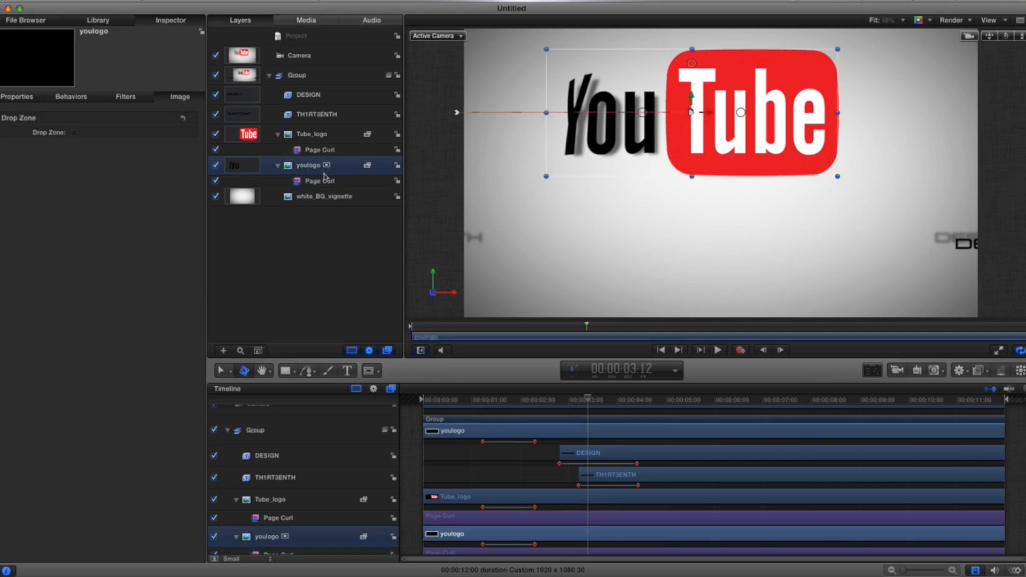
click(324, 182)
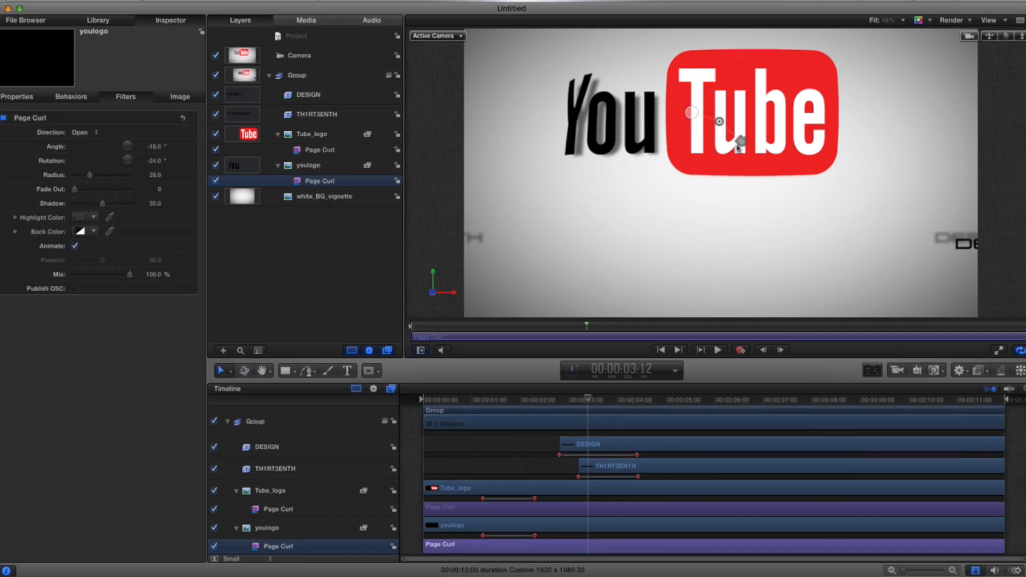
drag(741, 144, 643, 168)
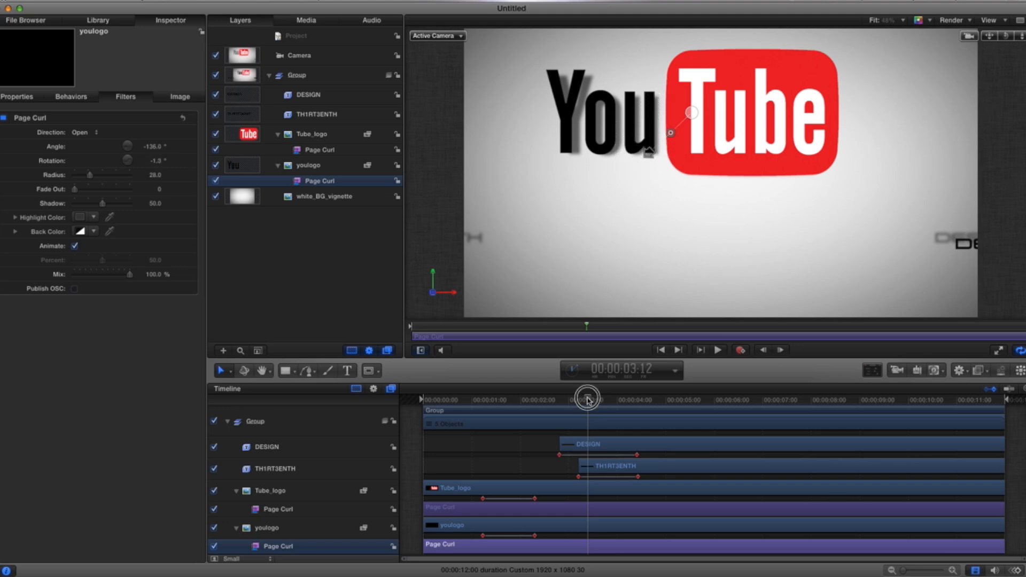
drag(588, 400, 727, 399)
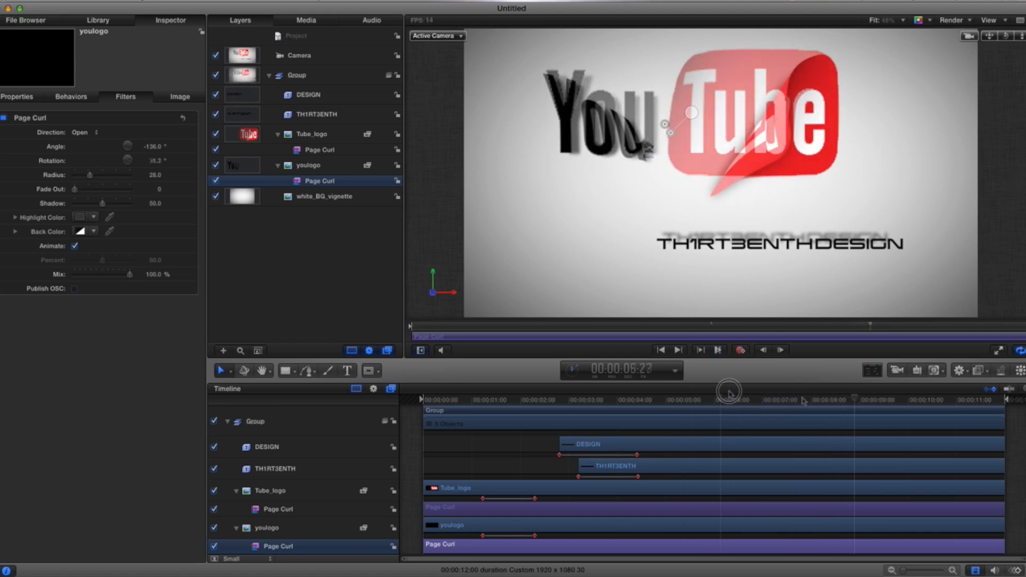
key(space)
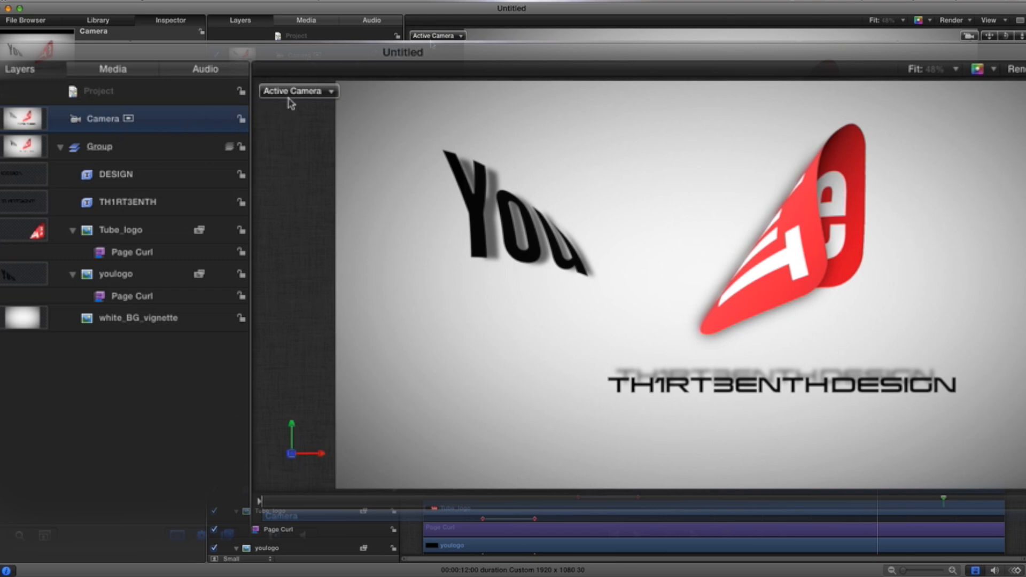
Step: Add a Position keyframe to the Camera at about 9:11
click(331, 92)
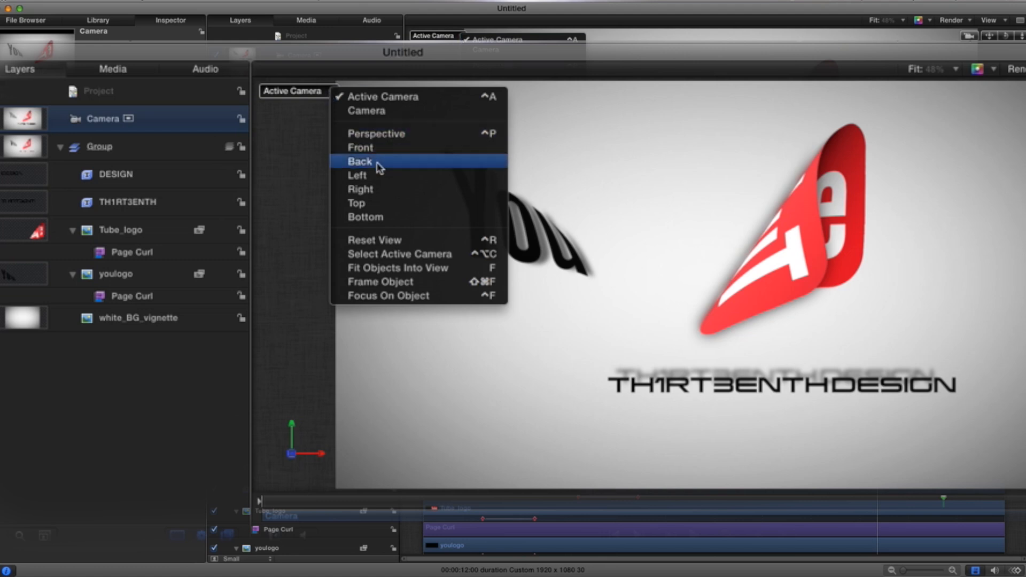
click(375, 190)
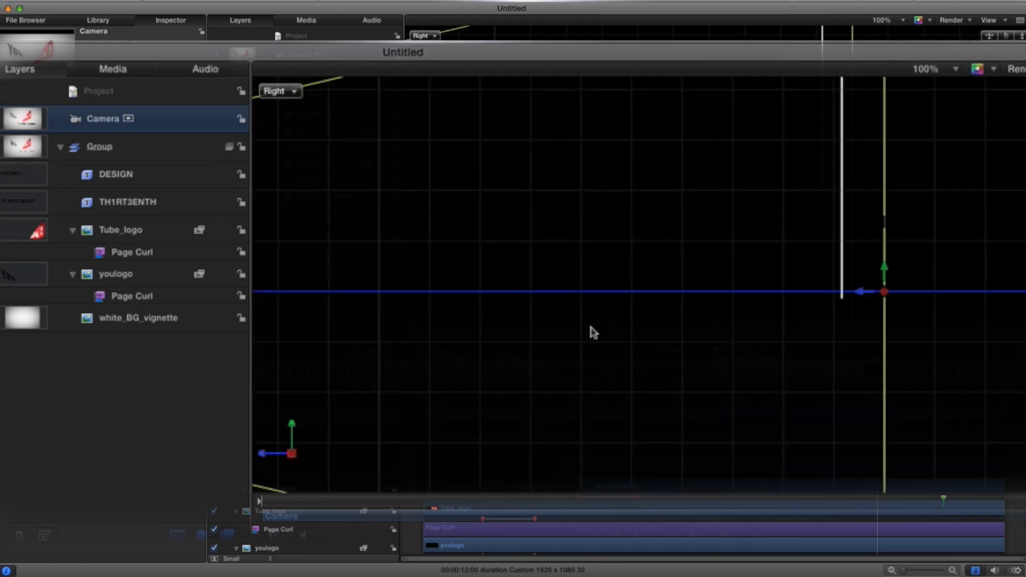
click(957, 70)
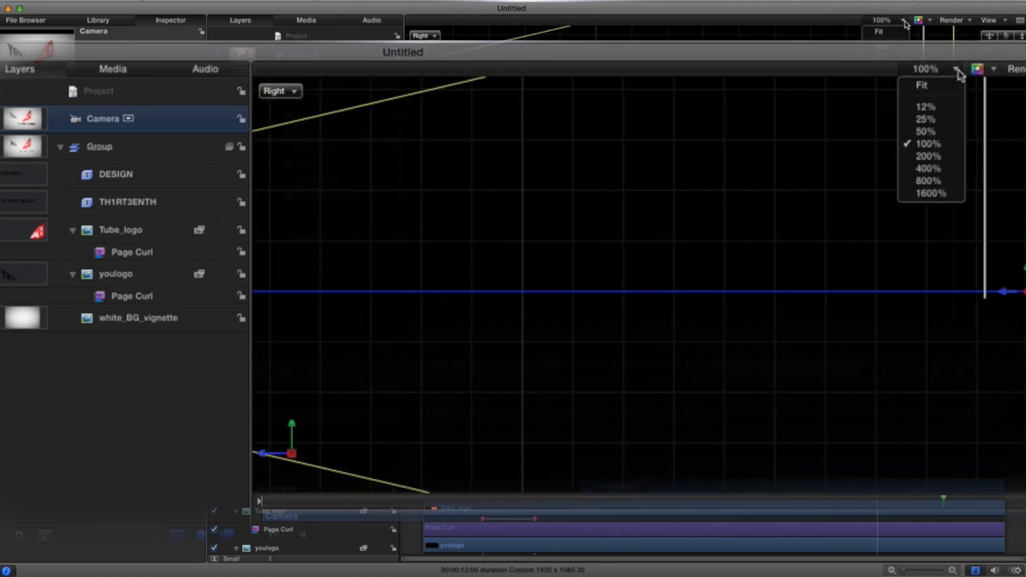
click(927, 119)
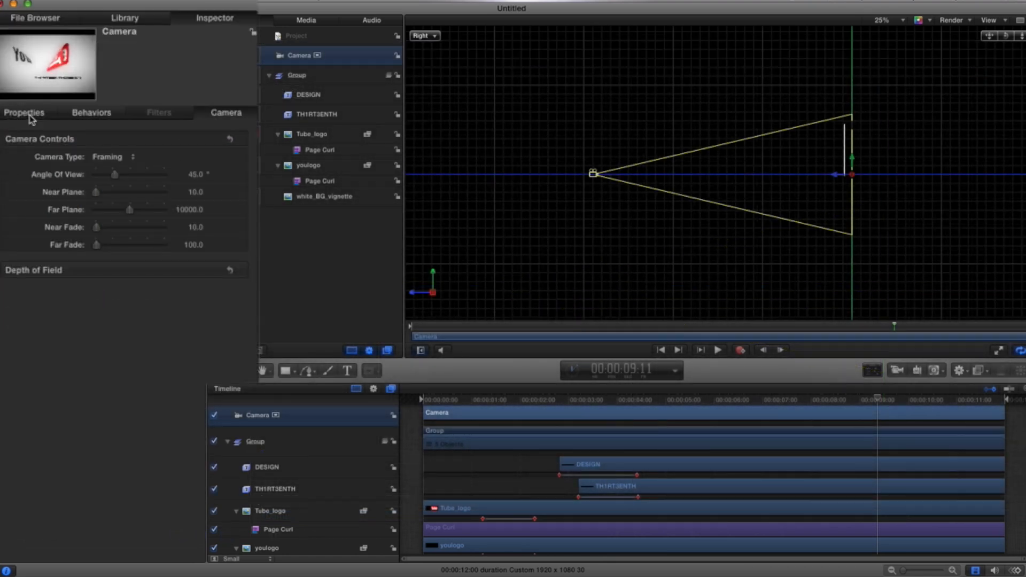
click(29, 115)
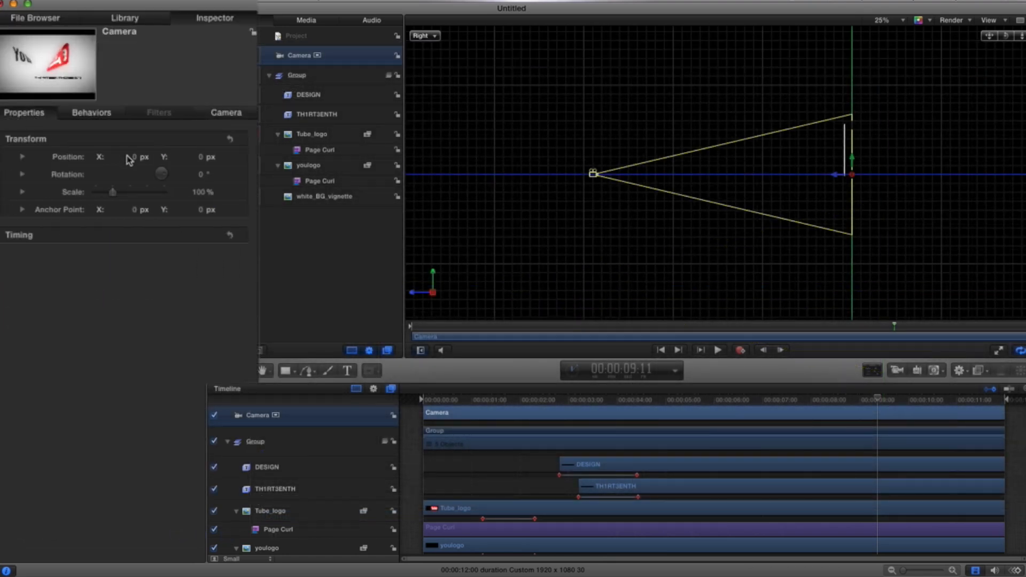
click(224, 161)
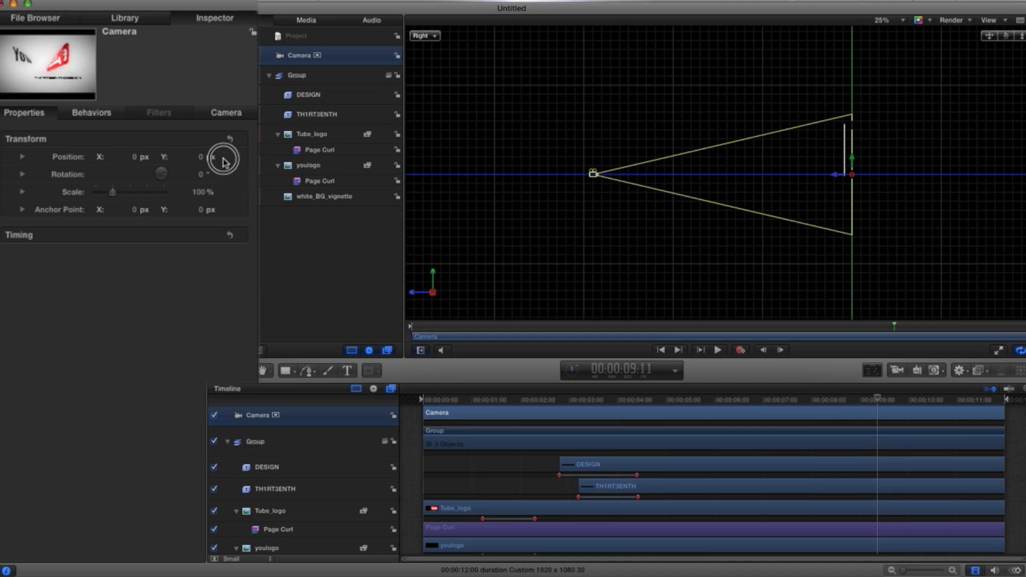
click(136, 157)
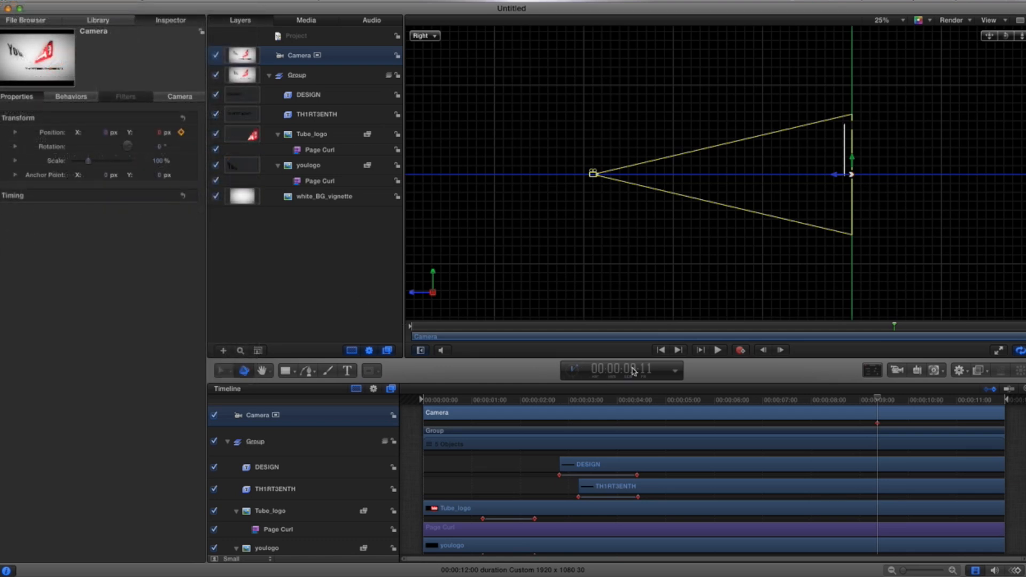
Step: At about 10:28, move the camera forward into the logo to add a second Position keyframe
drag(880, 400, 953, 400)
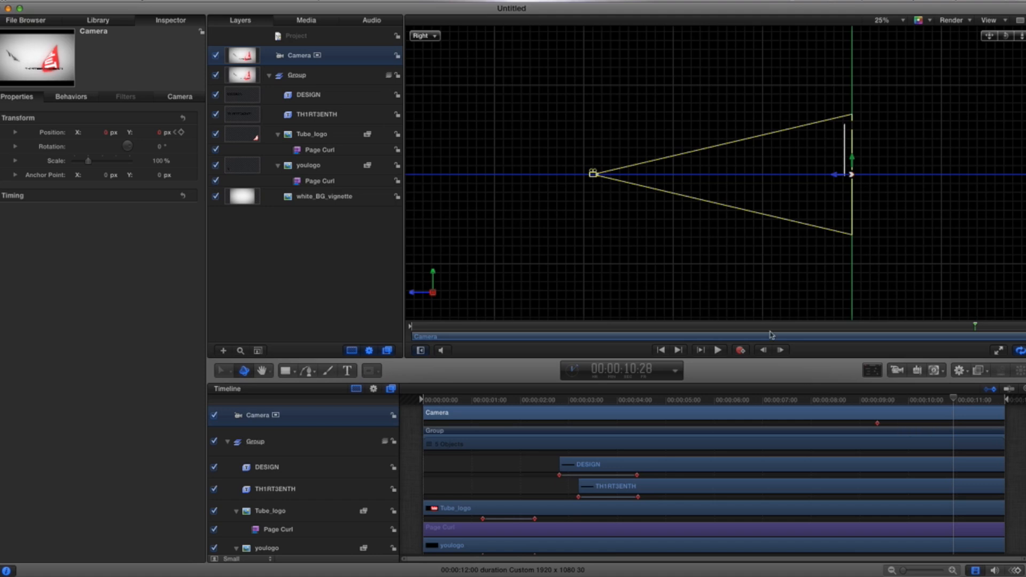
drag(593, 174, 843, 179)
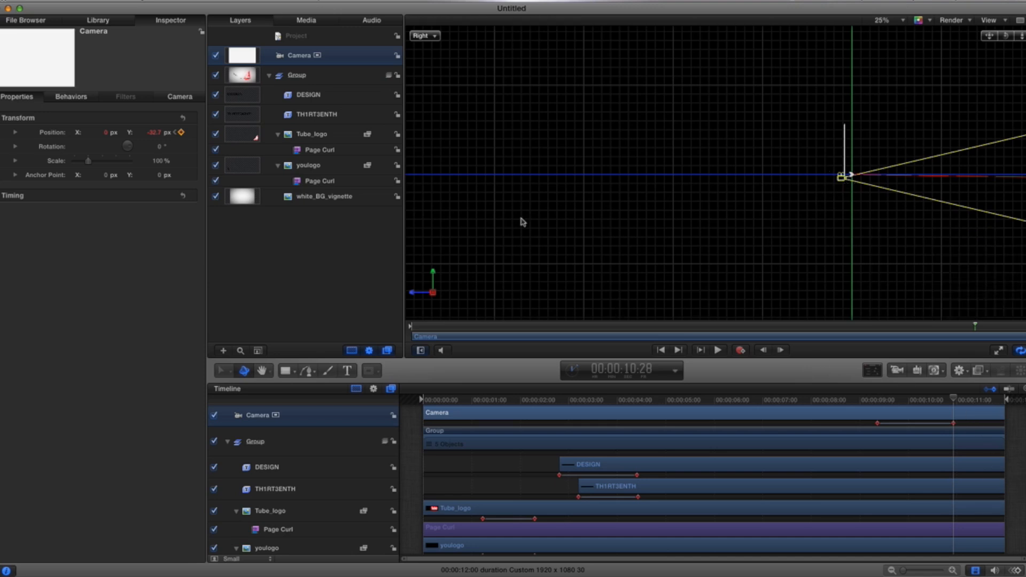
Step: Switch the viewer to the Active Camera view and play back the camera move
click(437, 37)
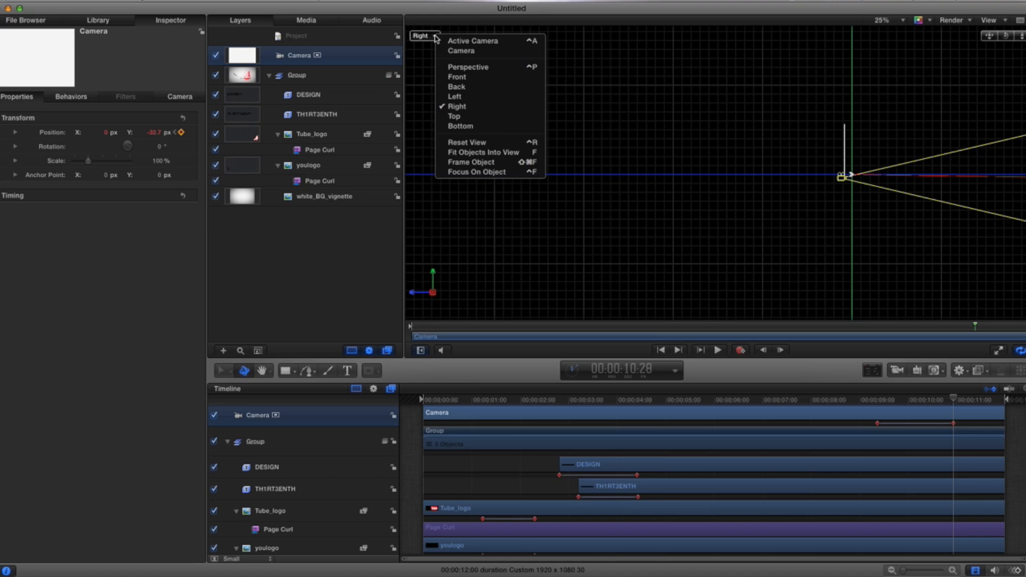
click(465, 40)
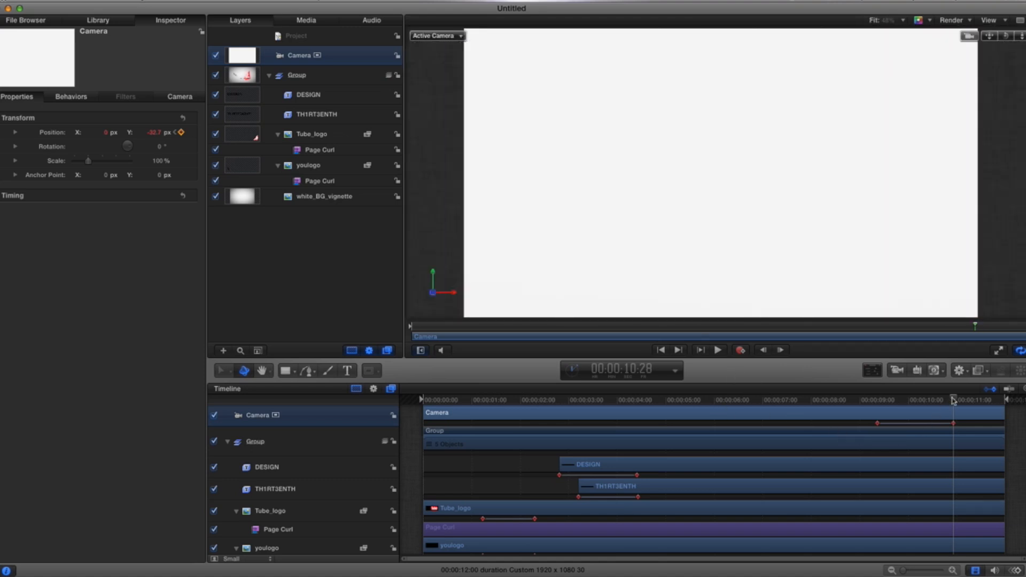
drag(954, 401, 747, 399)
key(space)
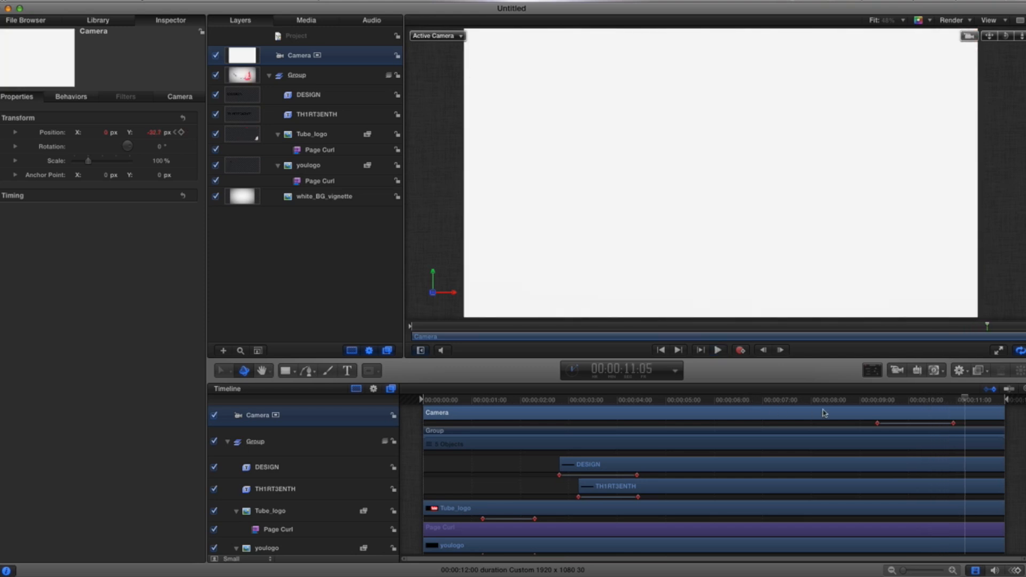
Step: Move the first camera keyframe earlier to about 7:16 and preview the move
drag(872, 400, 811, 400)
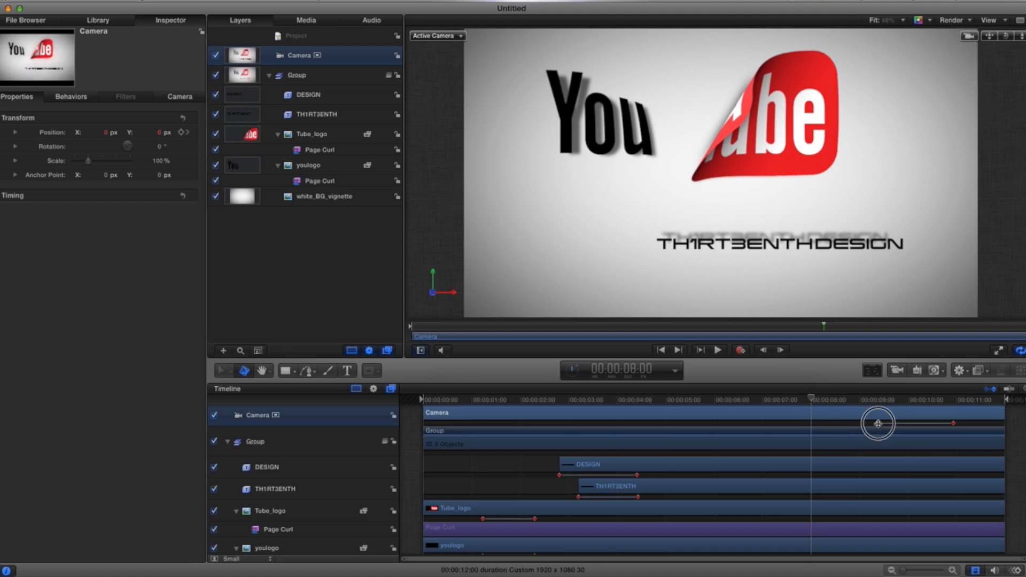
drag(878, 423, 774, 400)
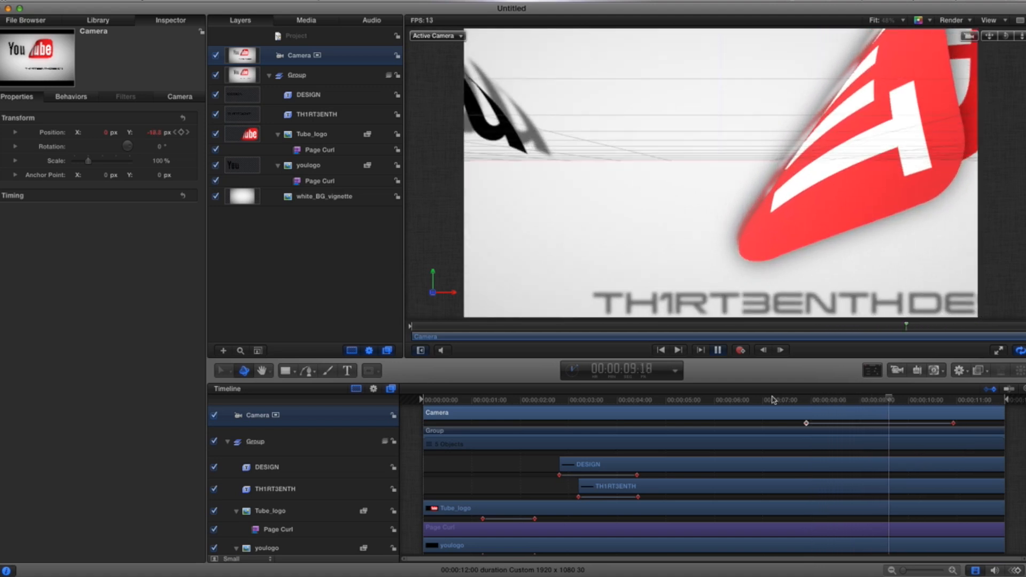
key(space)
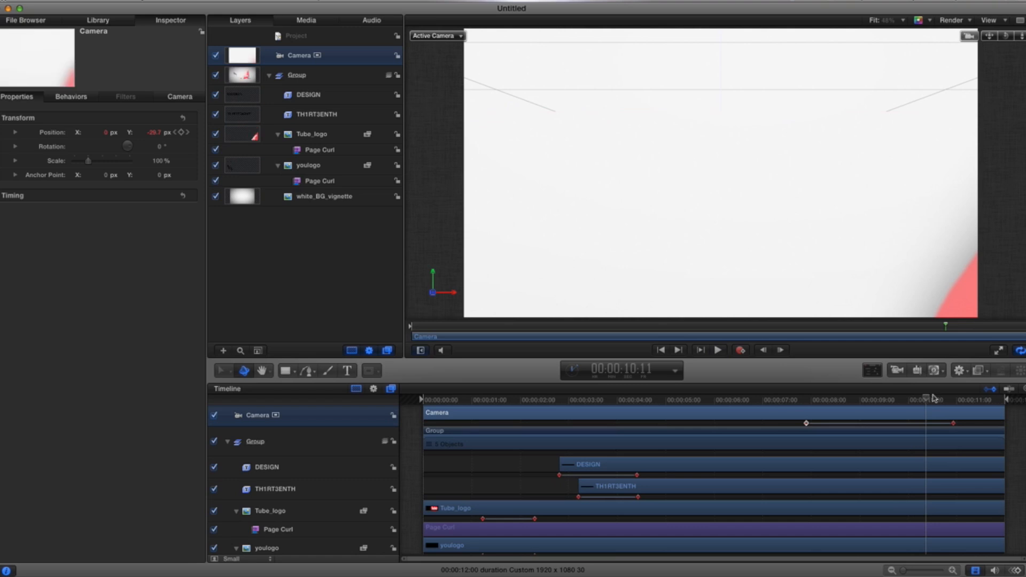
Step: Move the last camera keyframe earlier to about 9:05 and preview the result
drag(934, 398, 800, 399)
drag(940, 425, 912, 423)
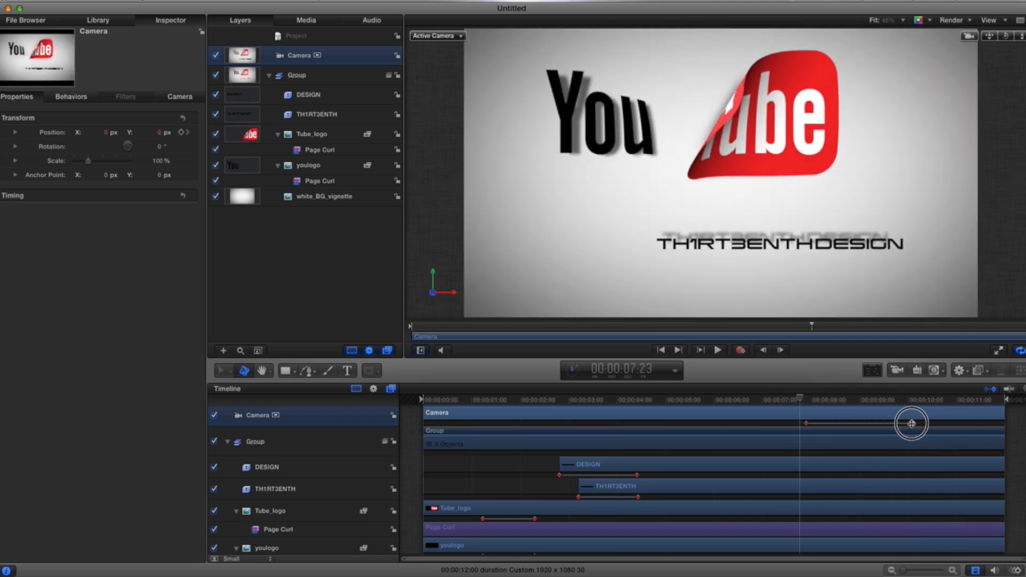
key(space)
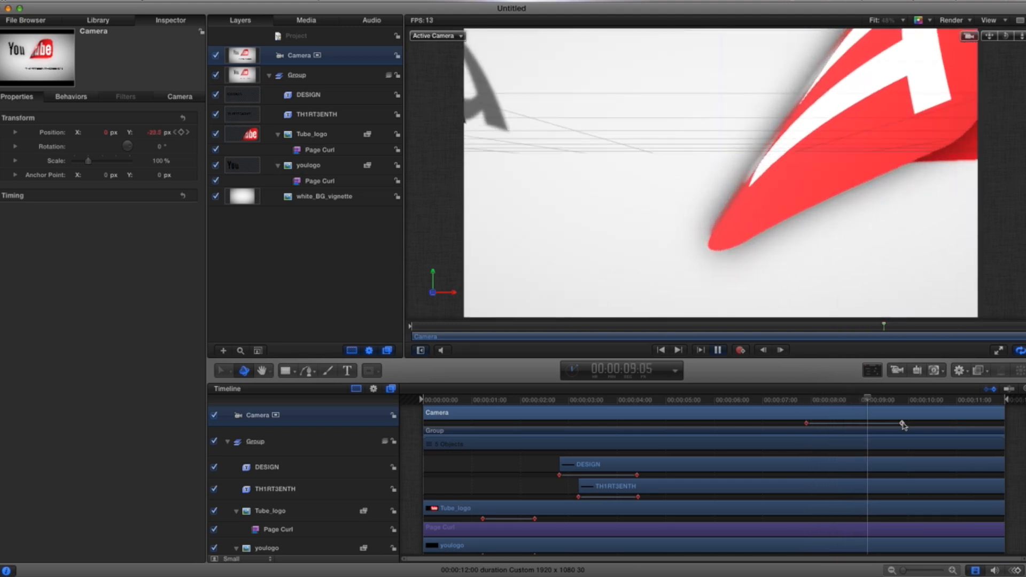
key(space)
drag(892, 401, 788, 400)
drag(908, 424, 881, 424)
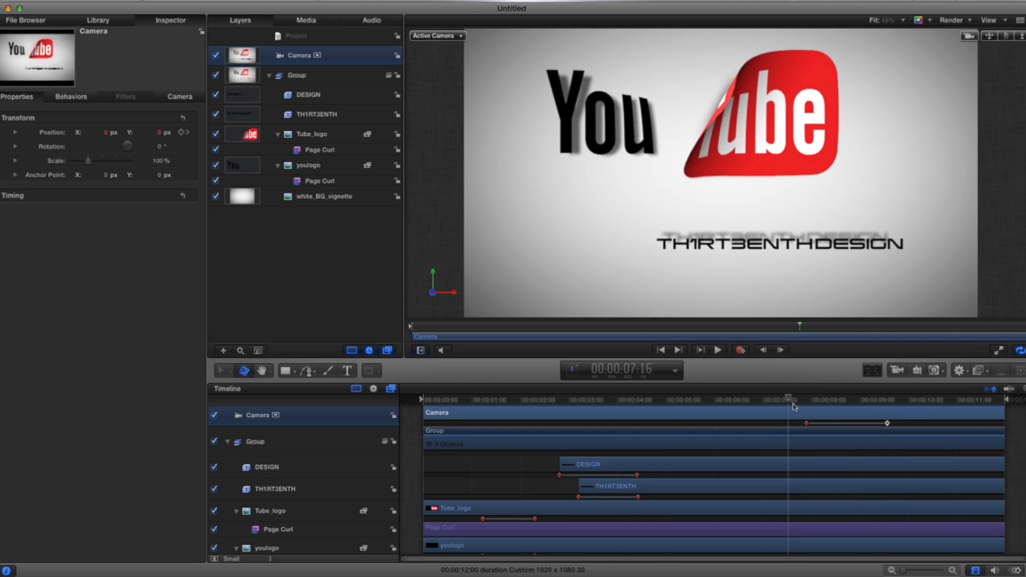
mouse_move(790, 400)
mouse_down()
mouse_move(832, 397)
mouse_move(779, 398)
mouse_up()
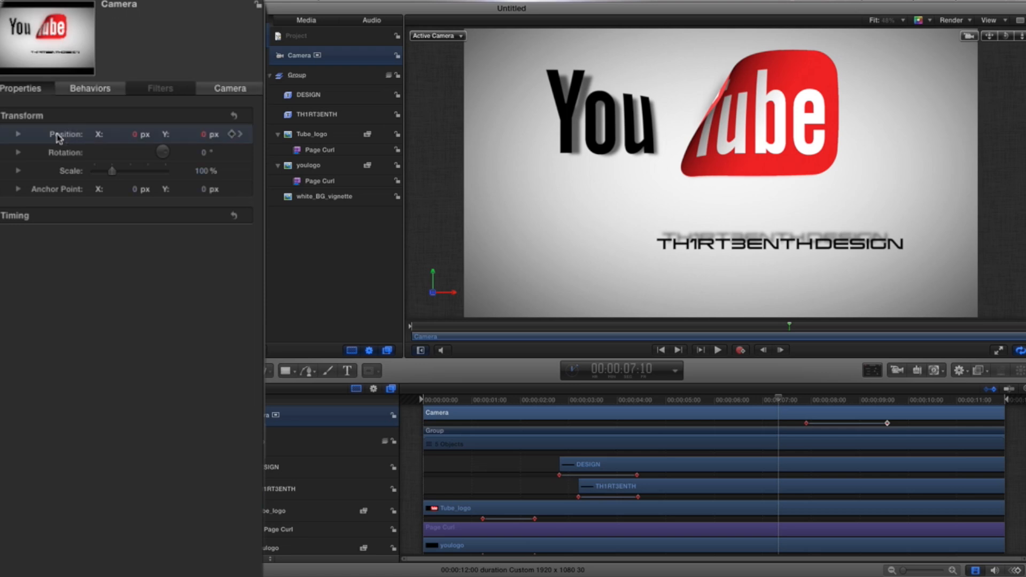
Step: Add a Wriggle parameter behavior to the Camera's Position
right_click(58, 143)
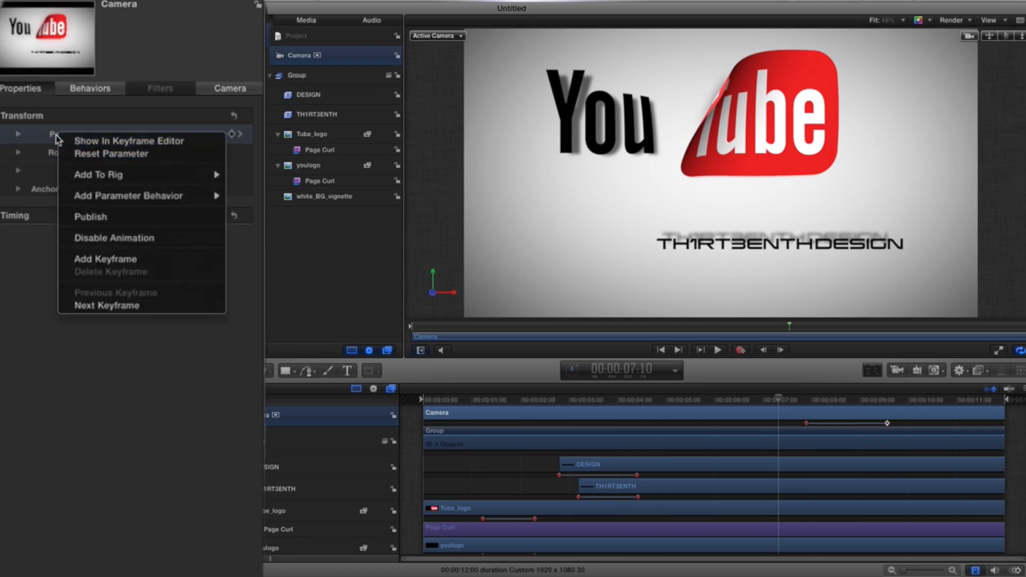
click(54, 138)
right_click(54, 138)
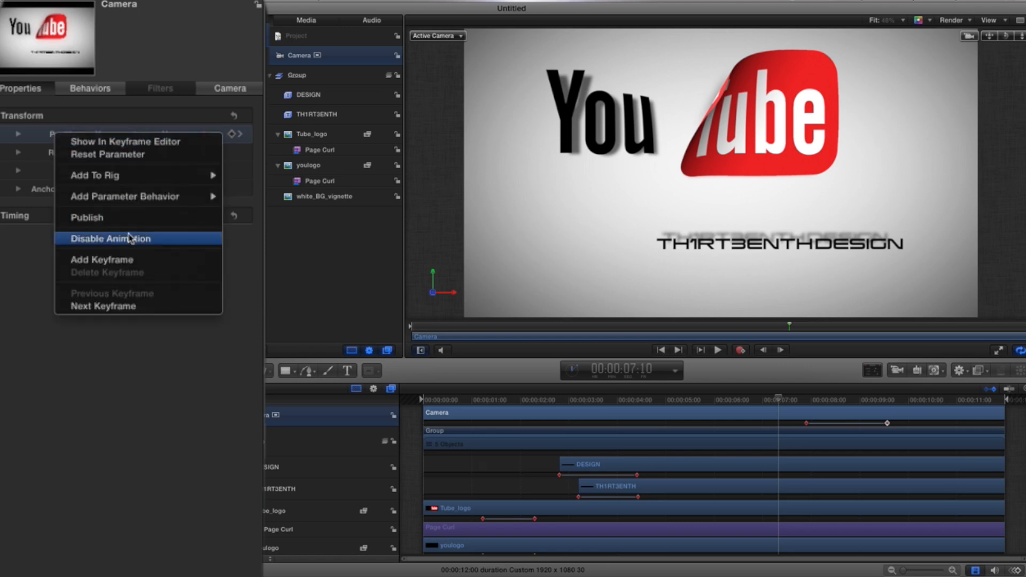
mouse_move(126, 202)
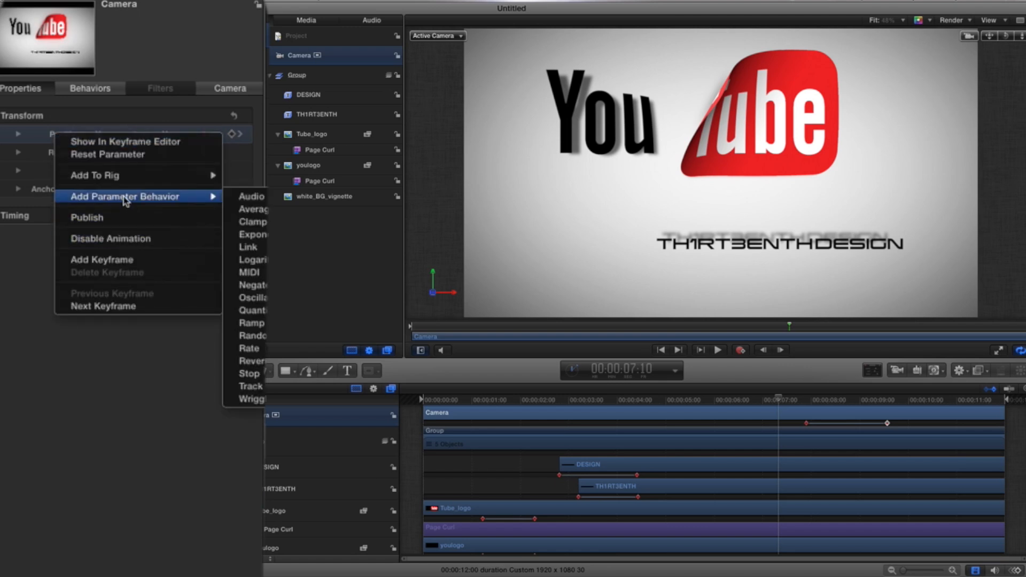
click(250, 402)
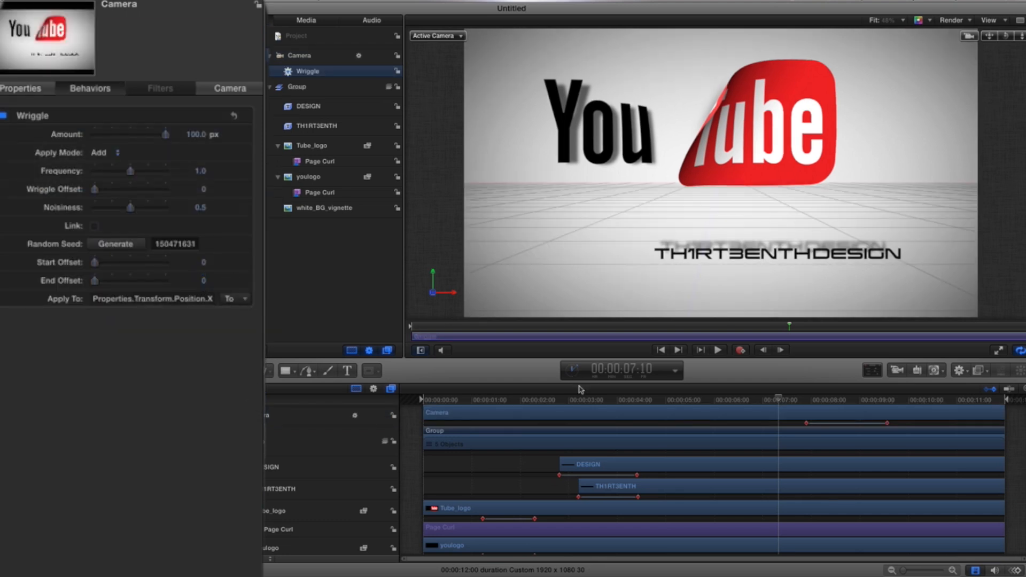
Step: Set the Wriggle amount to 3.0 px
drag(778, 401, 578, 396)
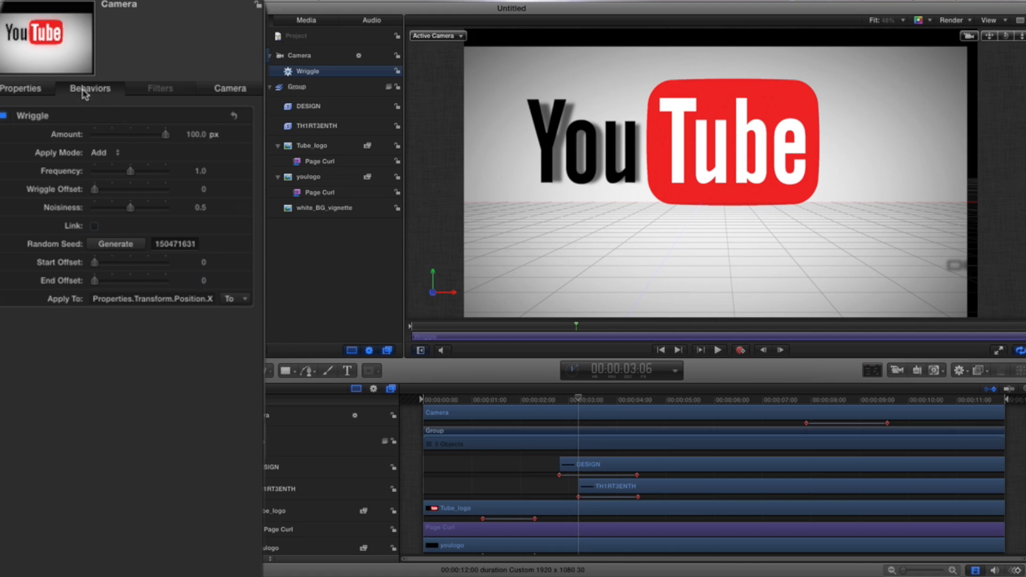
drag(166, 139, 87, 133)
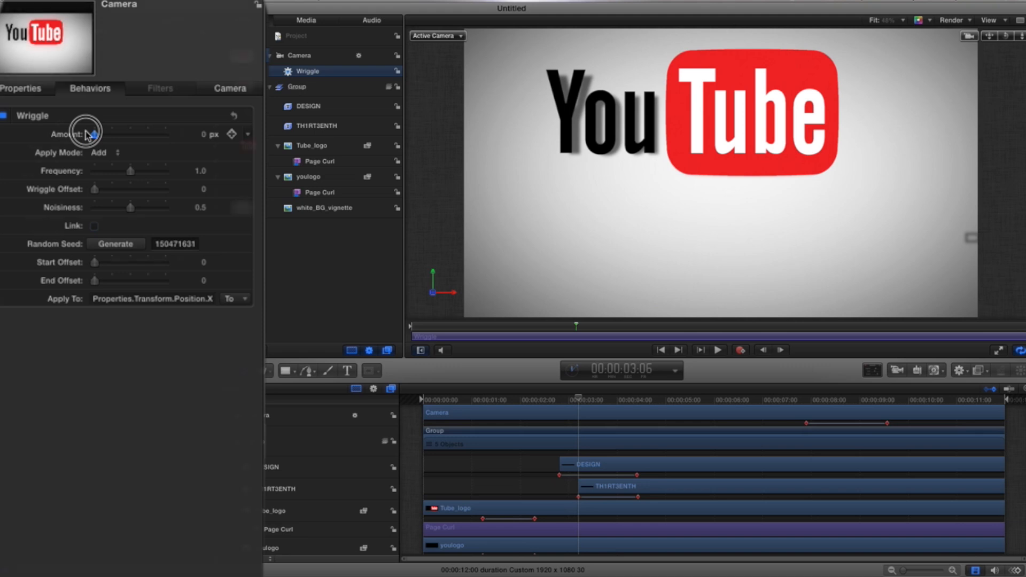
drag(87, 134, 97, 134)
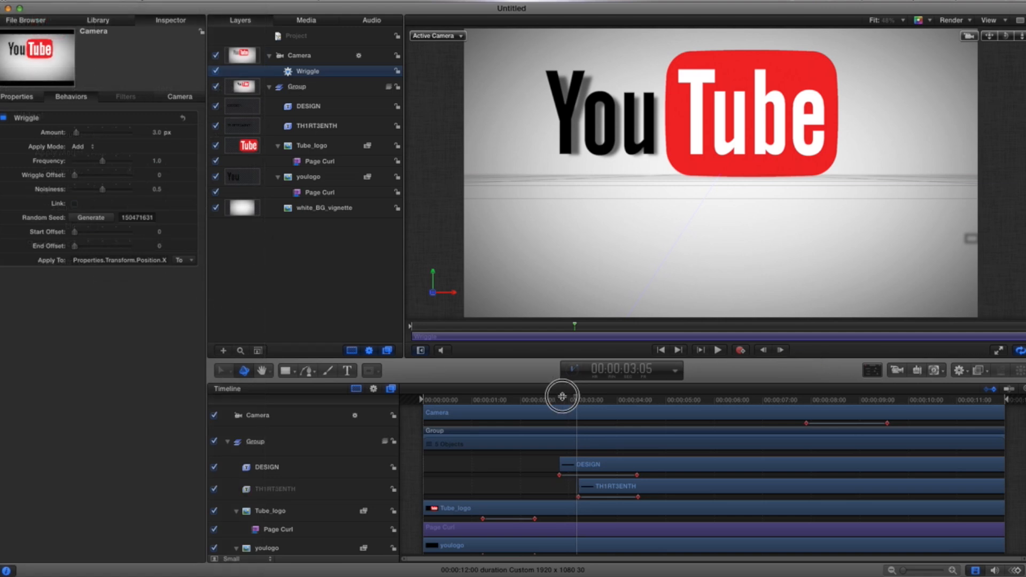
Step: Play the animation from the start to check the camera wriggle
drag(559, 394, 415, 383)
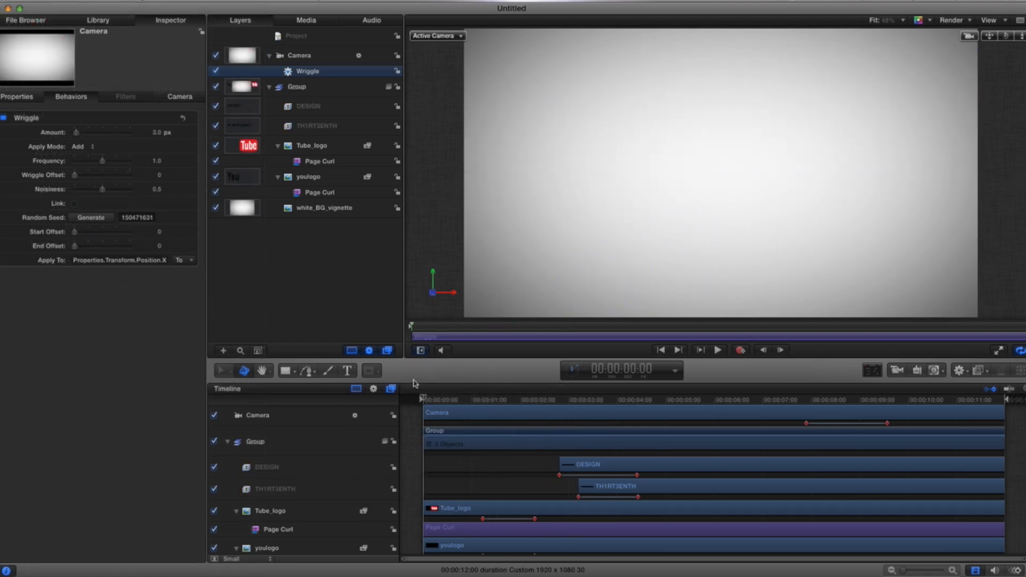
key(space)
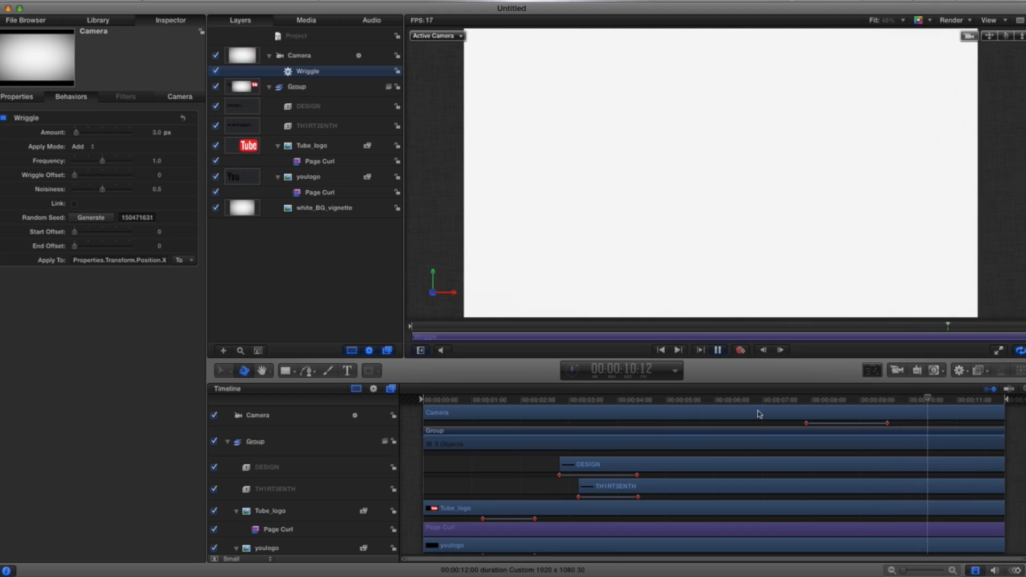
click(716, 350)
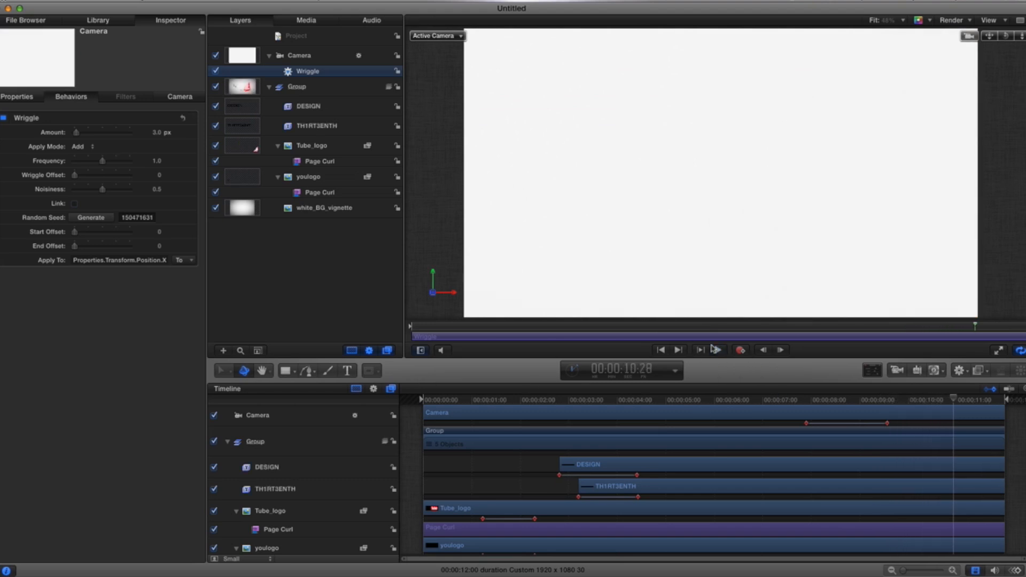
Step: Move the first camera keyframe earlier to about 6:10 and scrub through the move
drag(807, 424, 763, 423)
drag(951, 398, 728, 401)
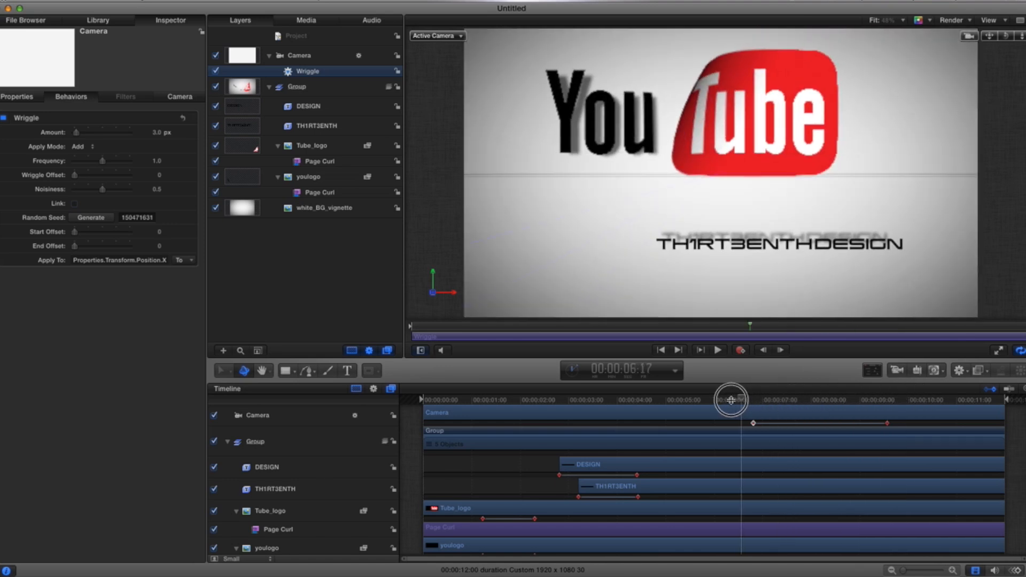
key(space)
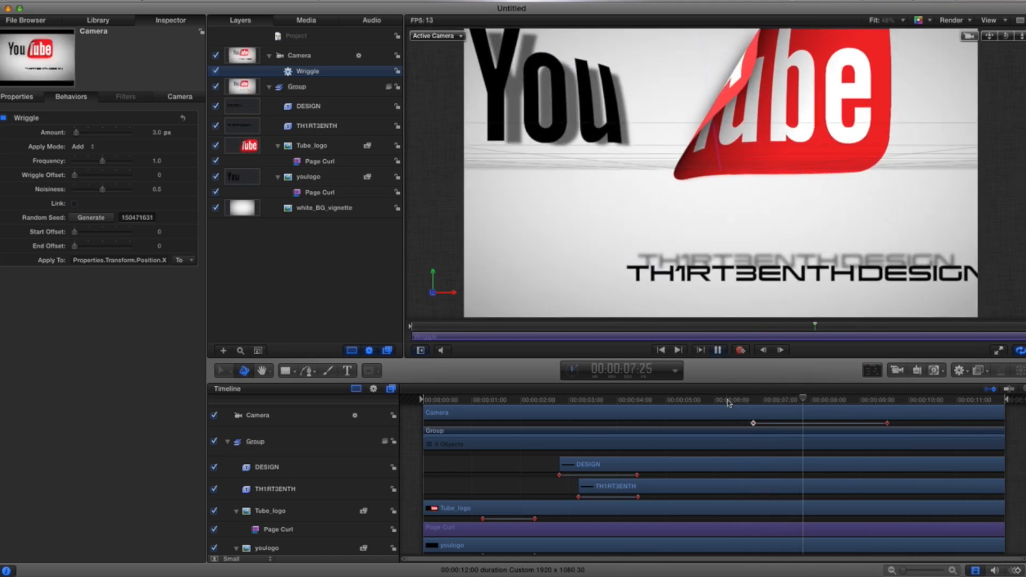
key(space)
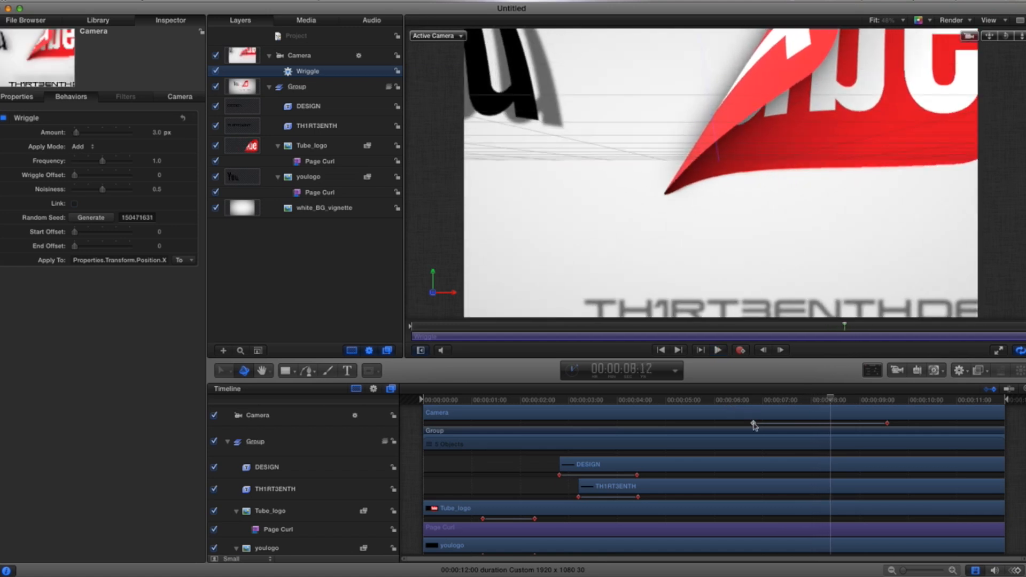
drag(754, 424, 749, 424)
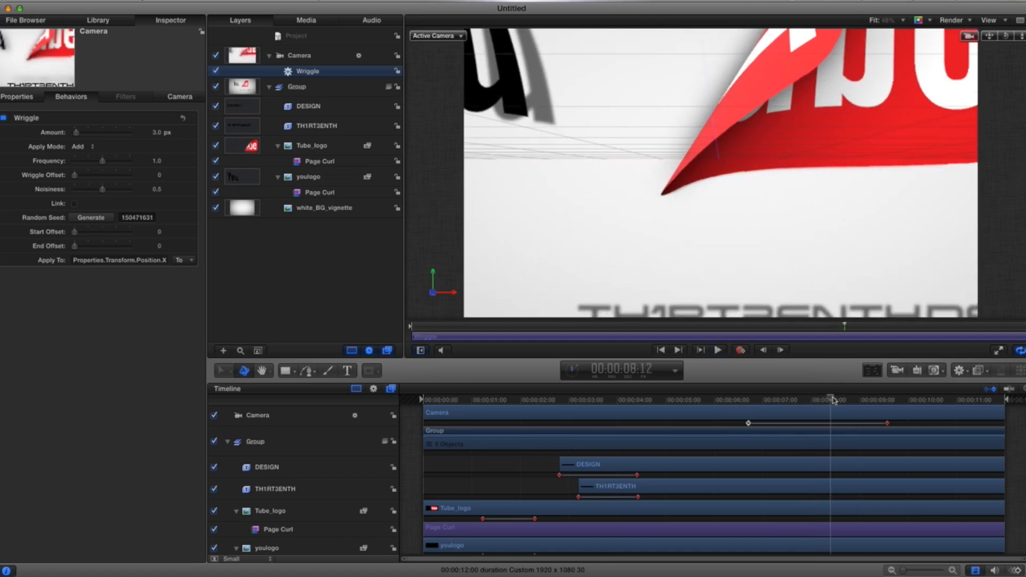
drag(832, 400, 905, 407)
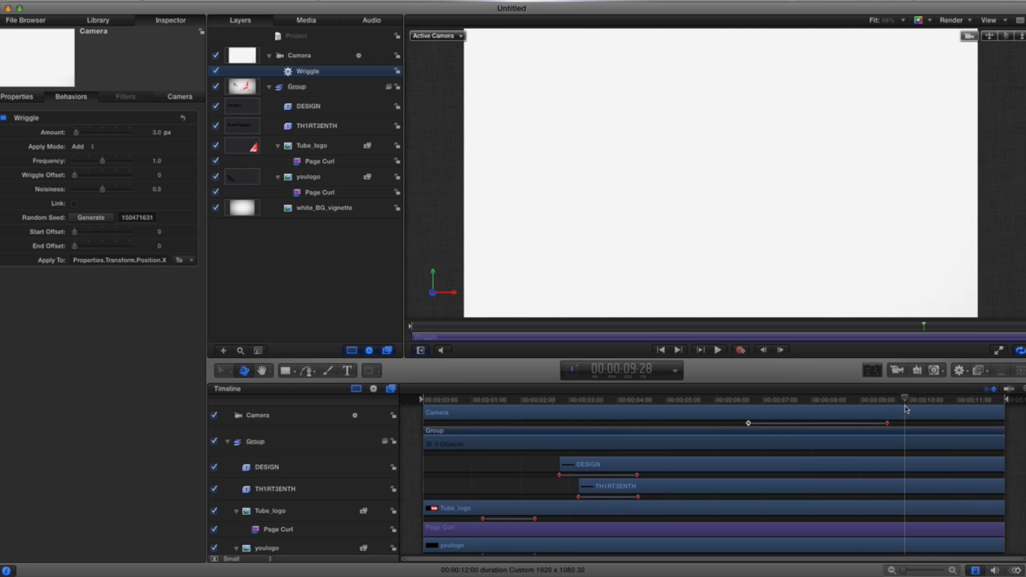